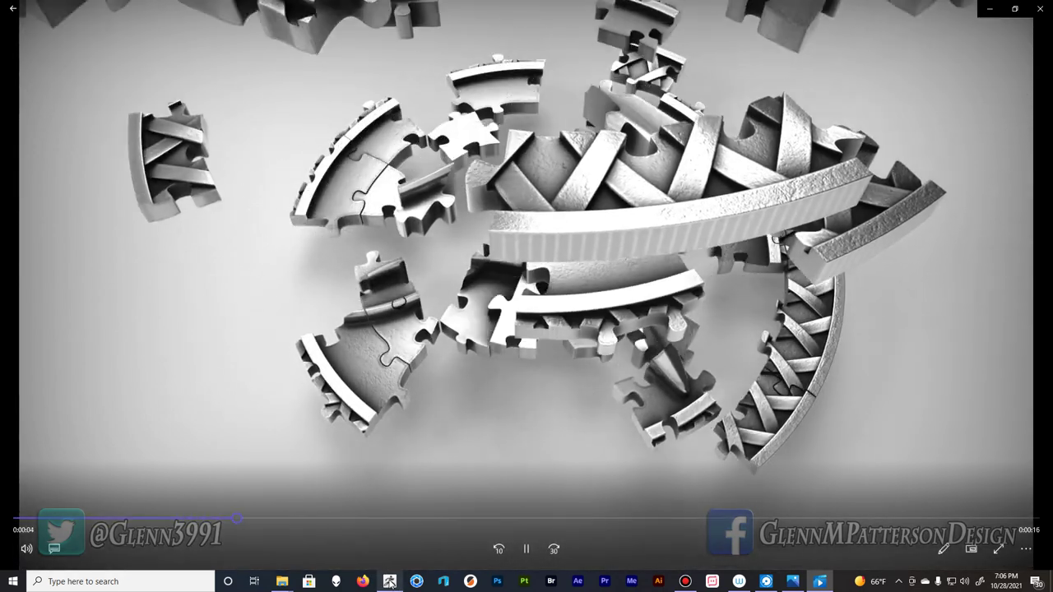
Let Z_PUZZLE INTRO.mp4 play until the black ZBrush Z logo appears
{"action": "mouse_move", "coordinate": [389, 582]}
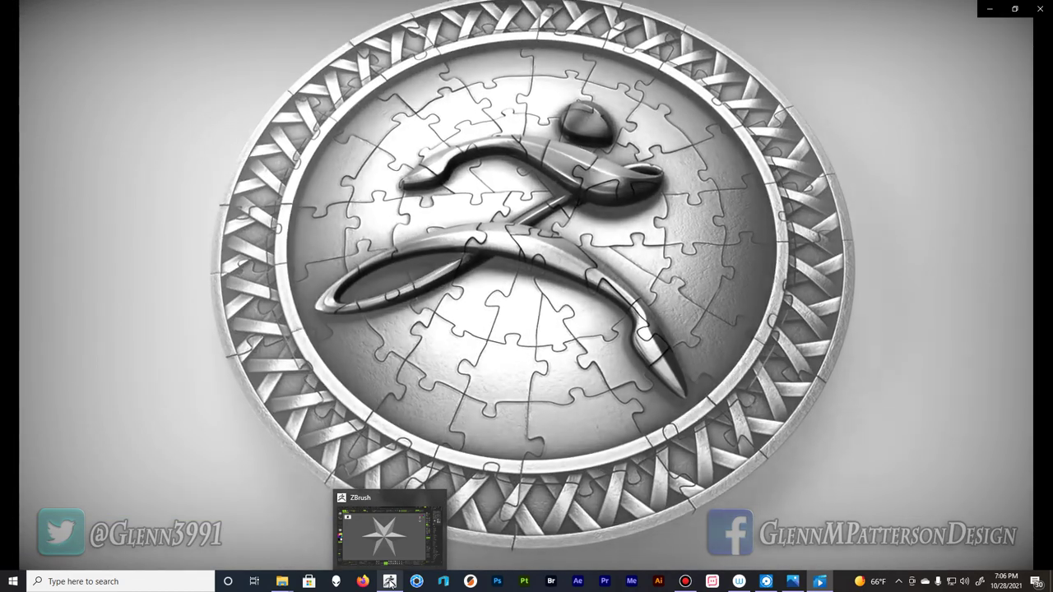
{"action": "mouse_move", "coordinate": [282, 584]}
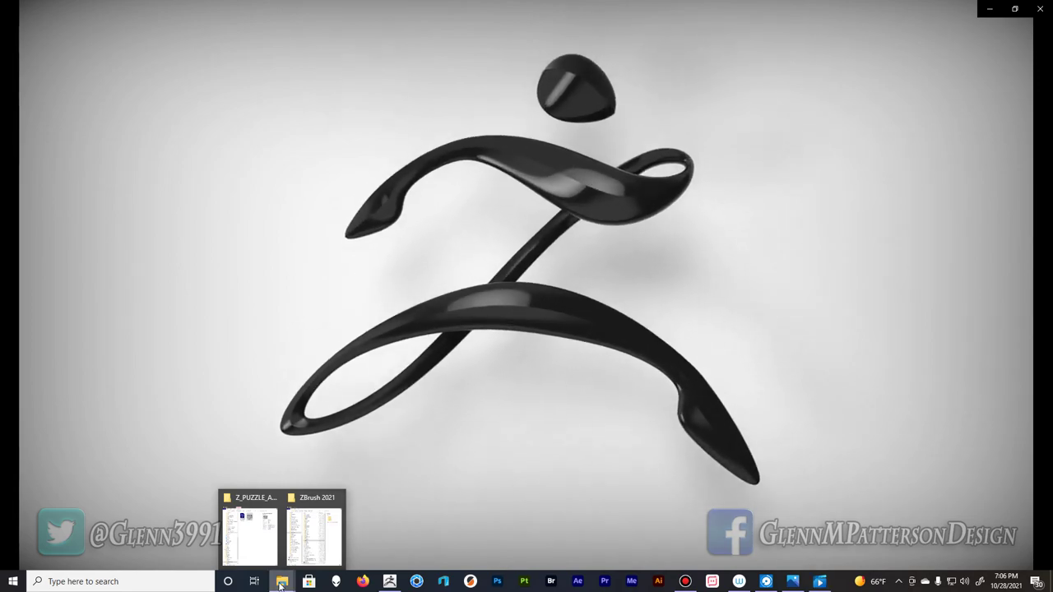
Open the ZBrush 2021 ZStartup > Macros folder in Explorer, then return to ZBrush
{"action": "mouse_move", "coordinate": [253, 527]}
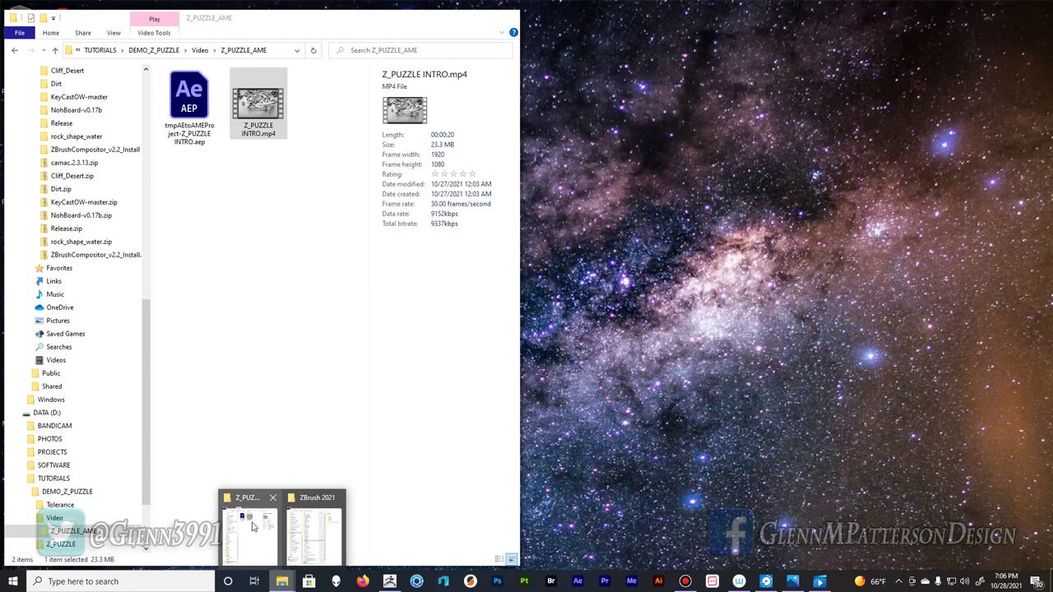
{"action": "left_click", "coordinate": [253, 527]}
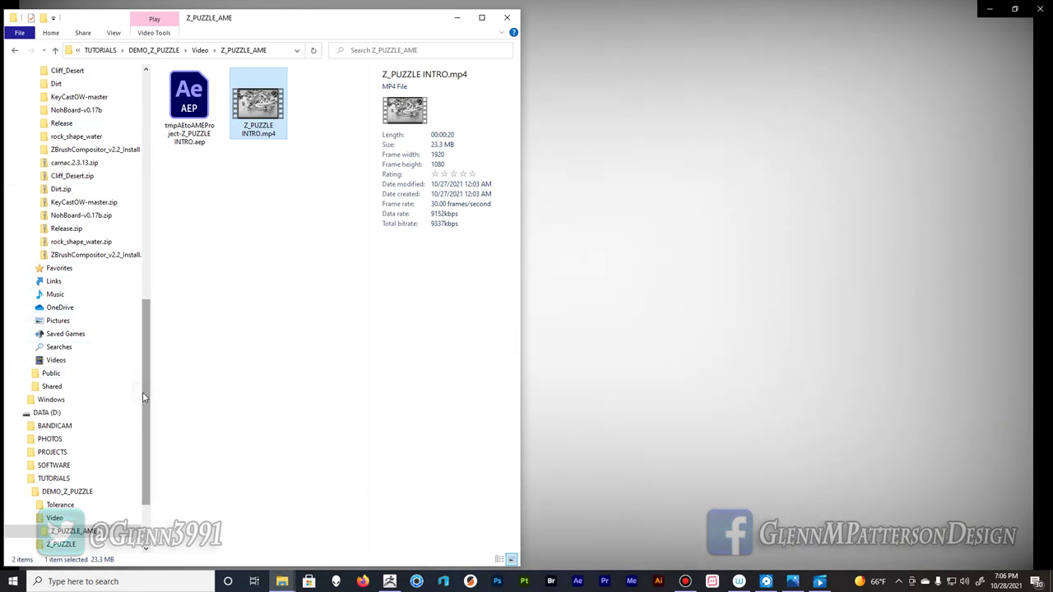
{"action": "mouse_move", "coordinate": [282, 581]}
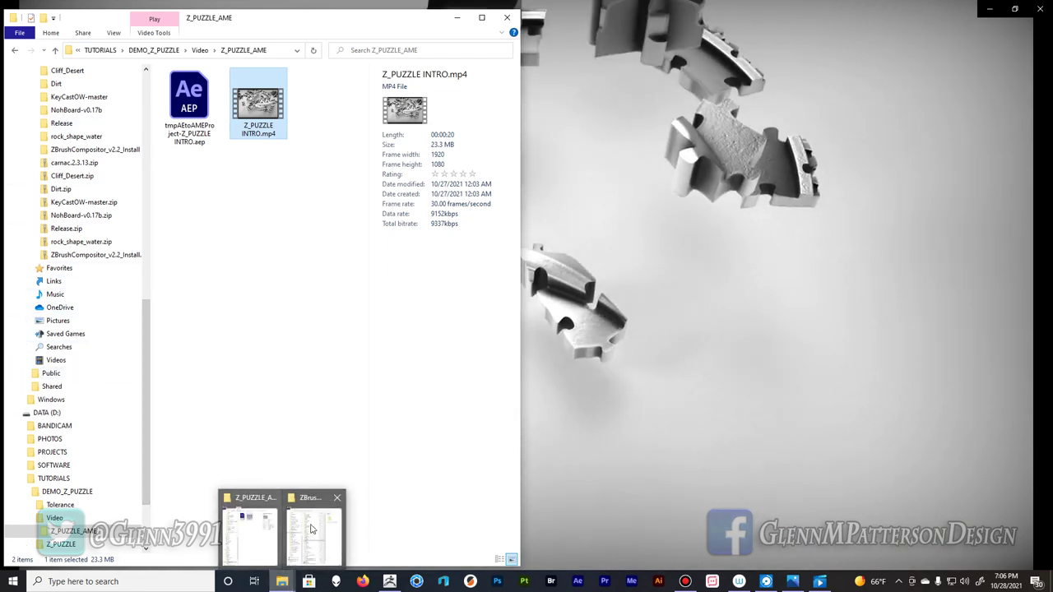
{"action": "left_click", "coordinate": [312, 527]}
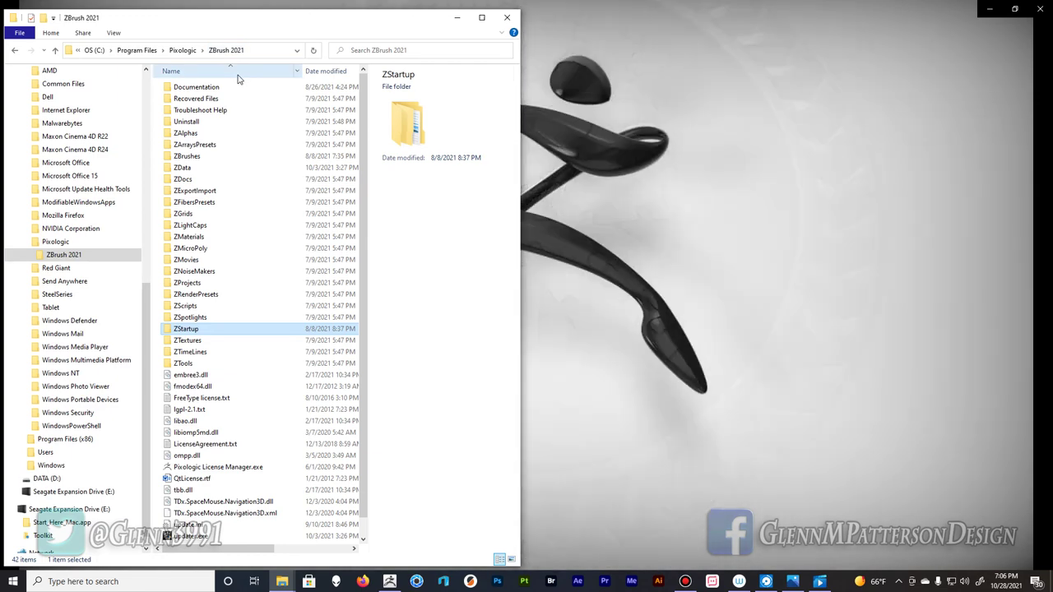
{"action": "double_click", "coordinate": [221, 330]}
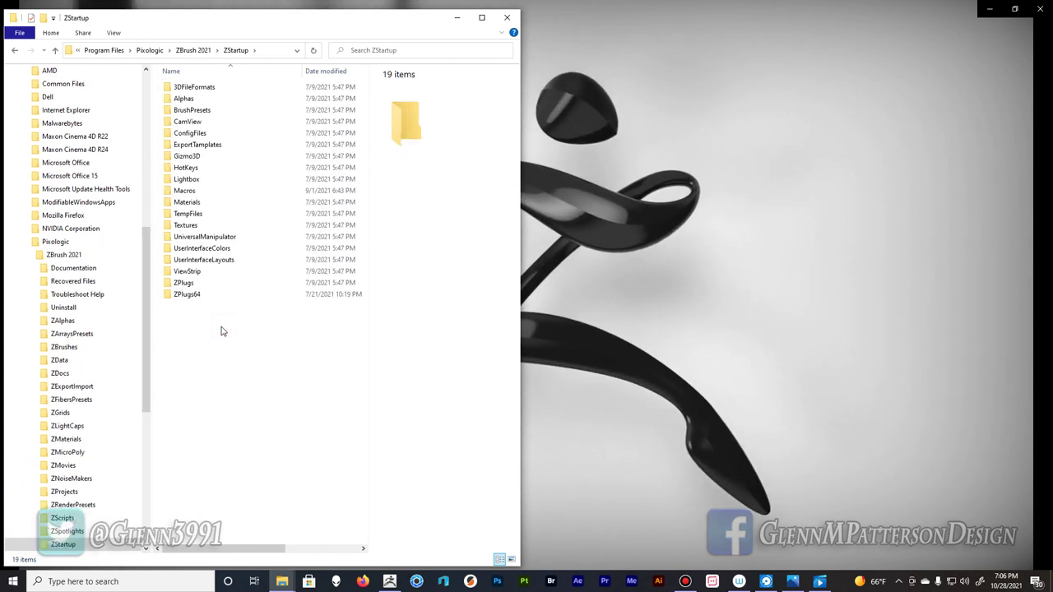
{"action": "double_click", "coordinate": [218, 193]}
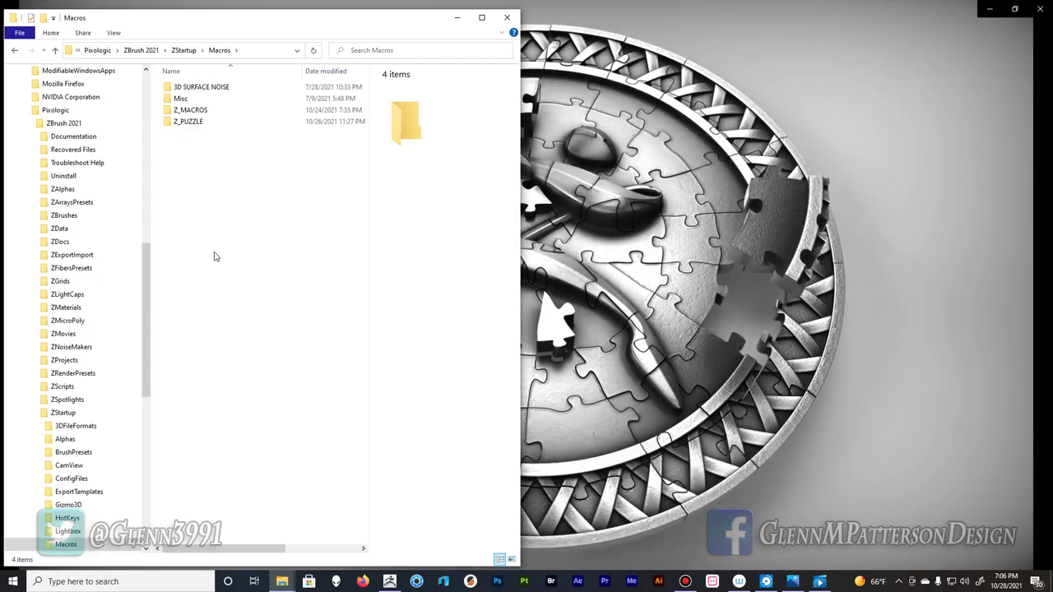
{"action": "left_click", "coordinate": [387, 581]}
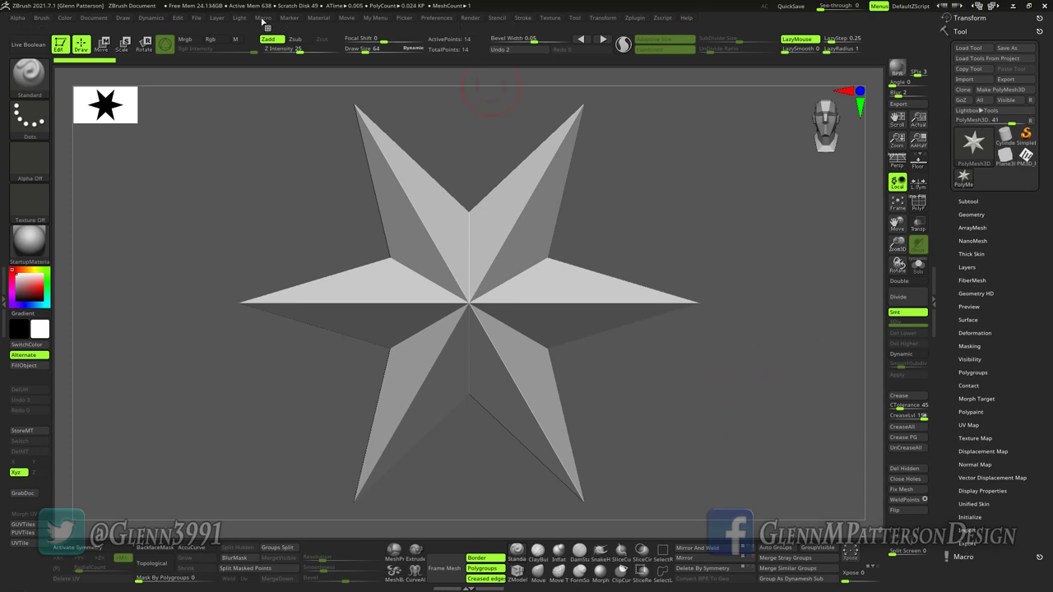
Dock the Macro palette in the right tray and expand it
{"action": "left_click", "coordinate": [262, 18]}
{"action": "left_click", "coordinate": [261, 29]}
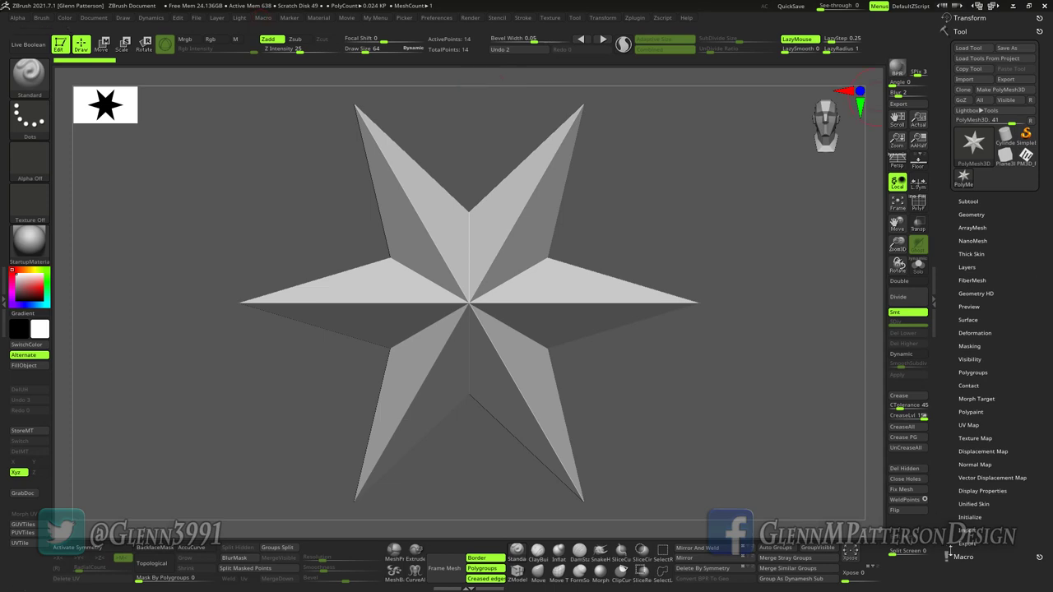
{"action": "left_click", "coordinate": [964, 557]}
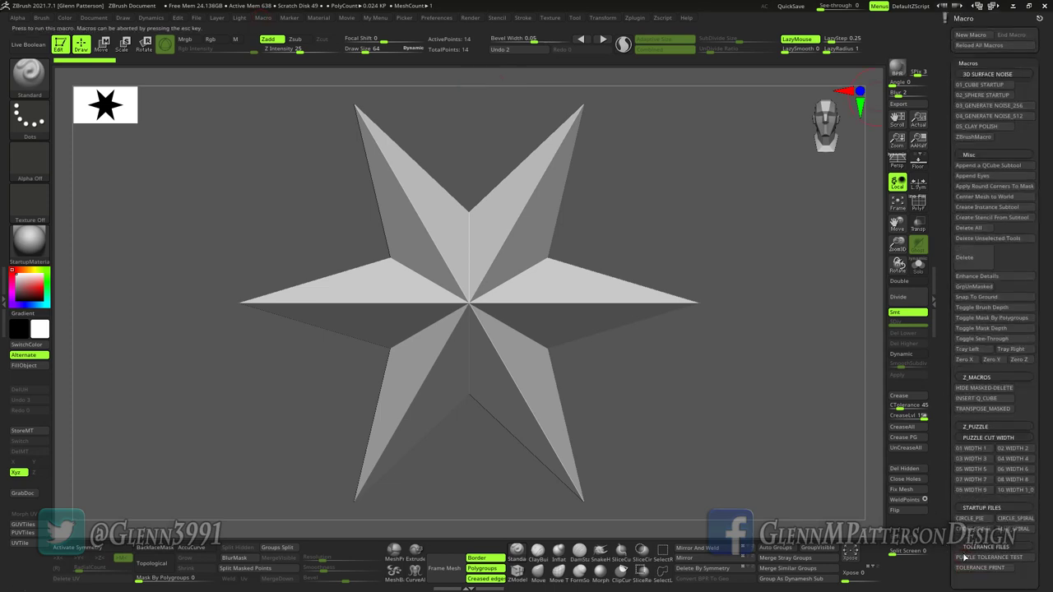
Collapse 3D SURFACE NOISE, Misc, Z_MACROS, PUZZLE CUT WIDTH and STARTUP FILES, then run TOLERANCE PRINT
{"action": "left_click", "coordinate": [979, 74]}
{"action": "left_click", "coordinate": [969, 88]}
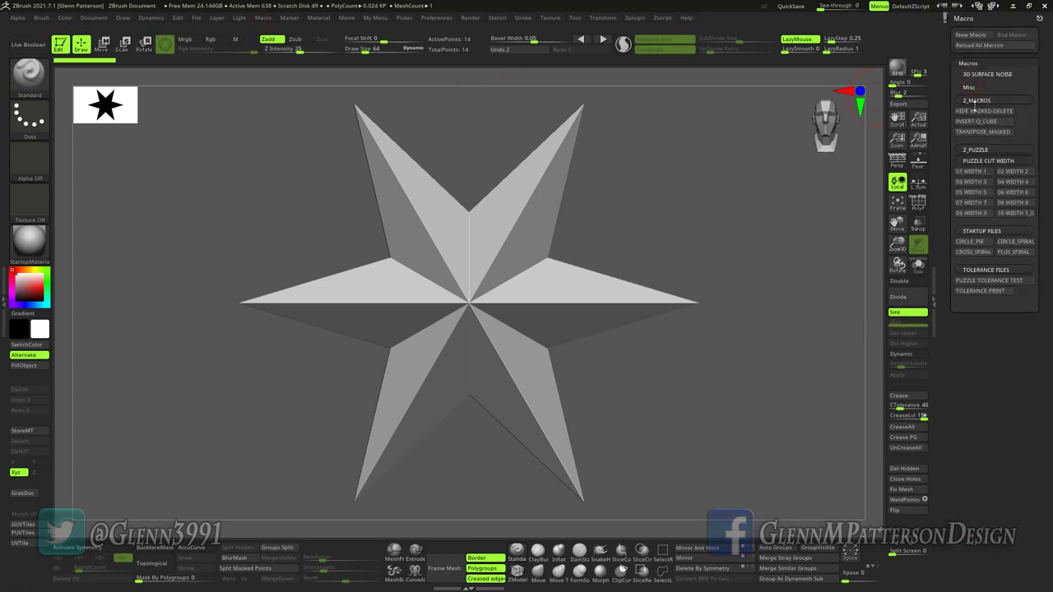
{"action": "left_click", "coordinate": [979, 101]}
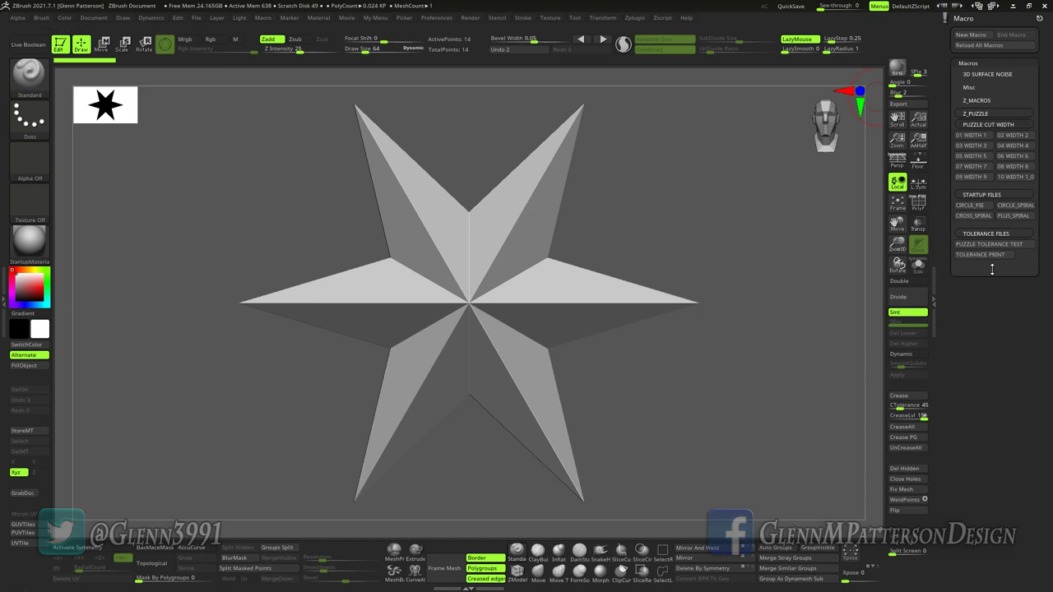
{"action": "left_click", "coordinate": [987, 124]}
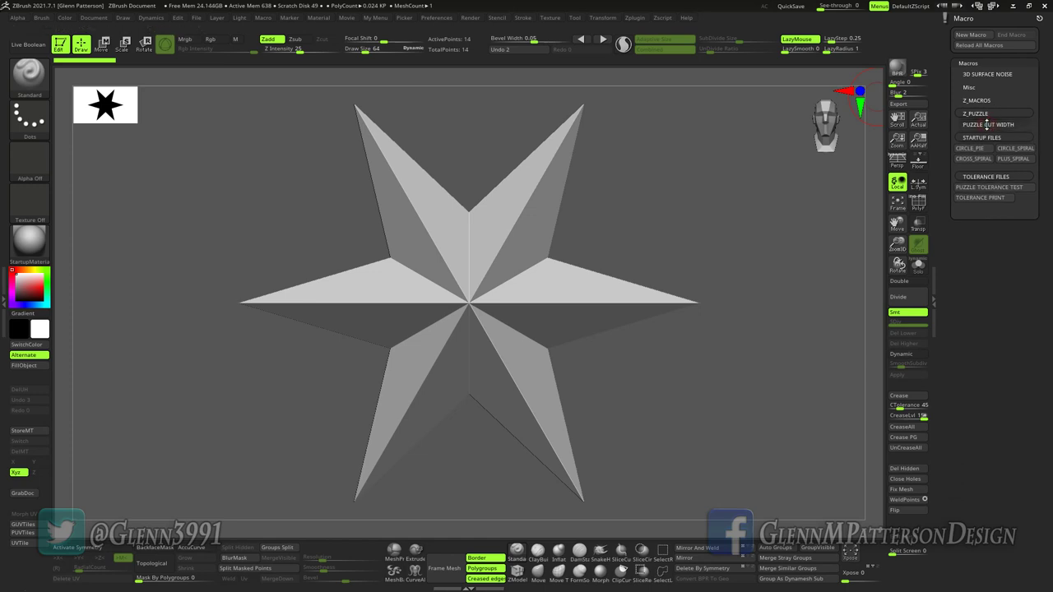
{"action": "left_click", "coordinate": [983, 137]}
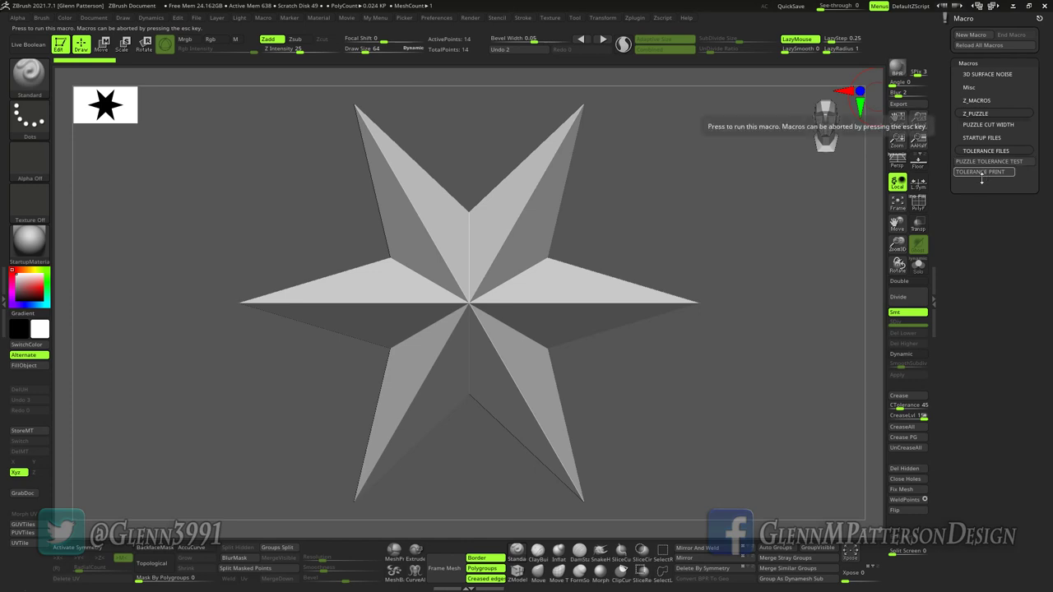
{"action": "left_click", "coordinate": [982, 172]}
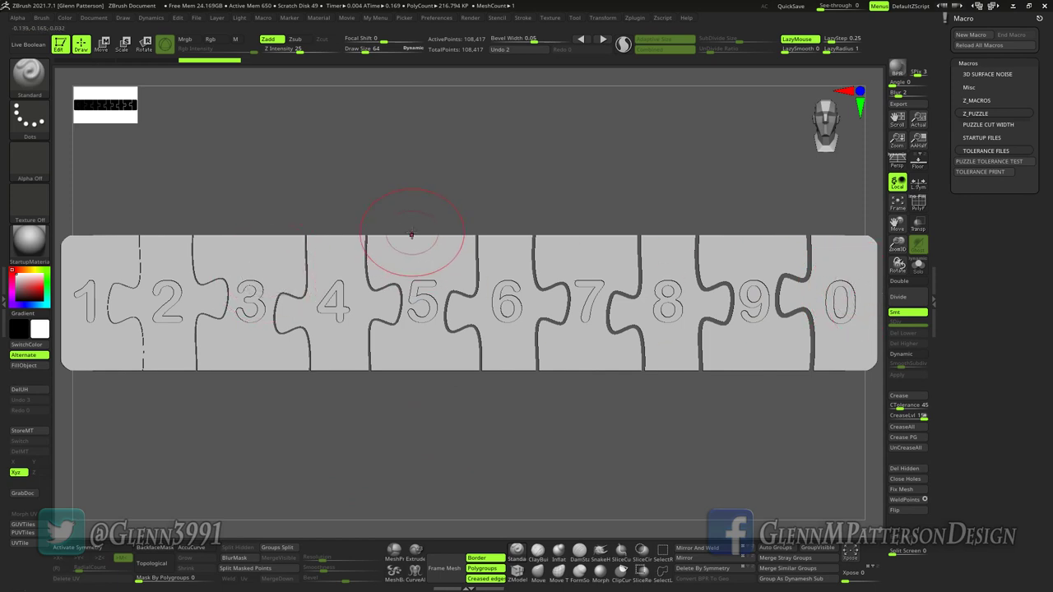
Read the strip's size, 100 × 30.002 × 6.00098 mm, with Scale Master's Sliders to Subtool Size
{"action": "left_click", "coordinate": [4, 305]}
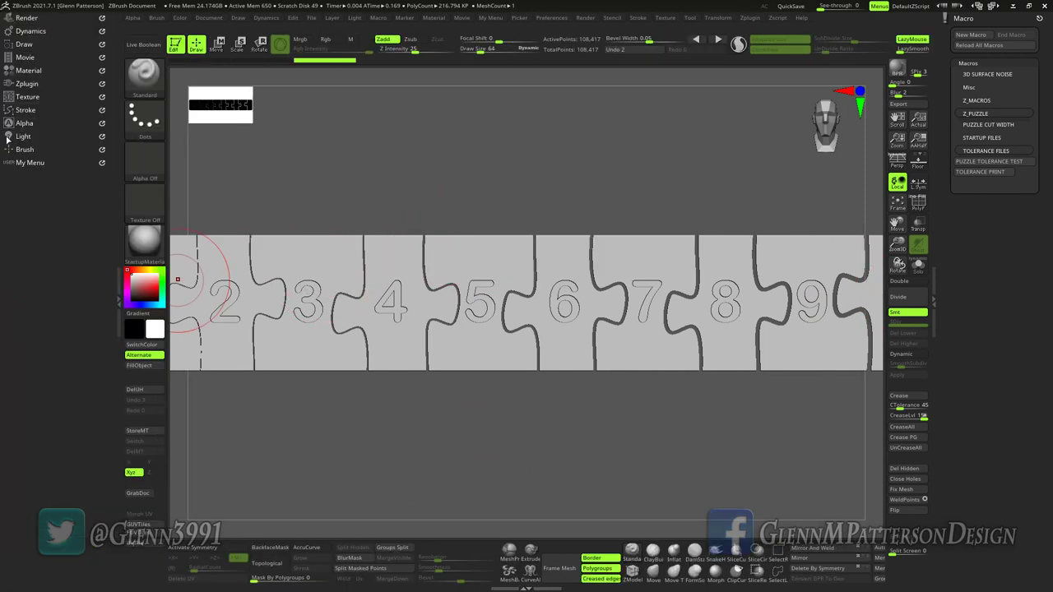
{"action": "left_click", "coordinate": [24, 83]}
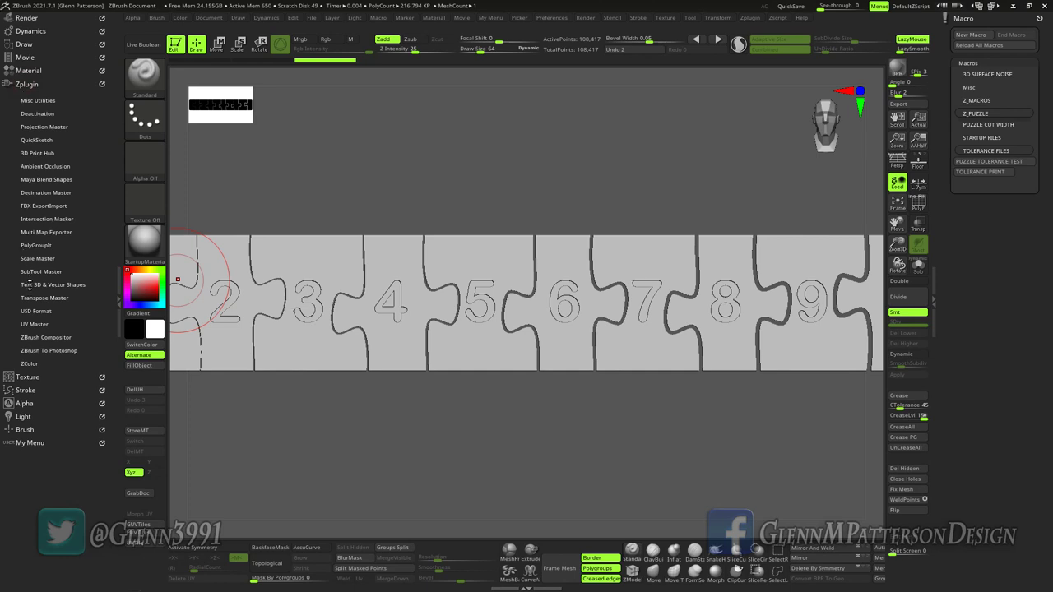
{"action": "left_click", "coordinate": [33, 260]}
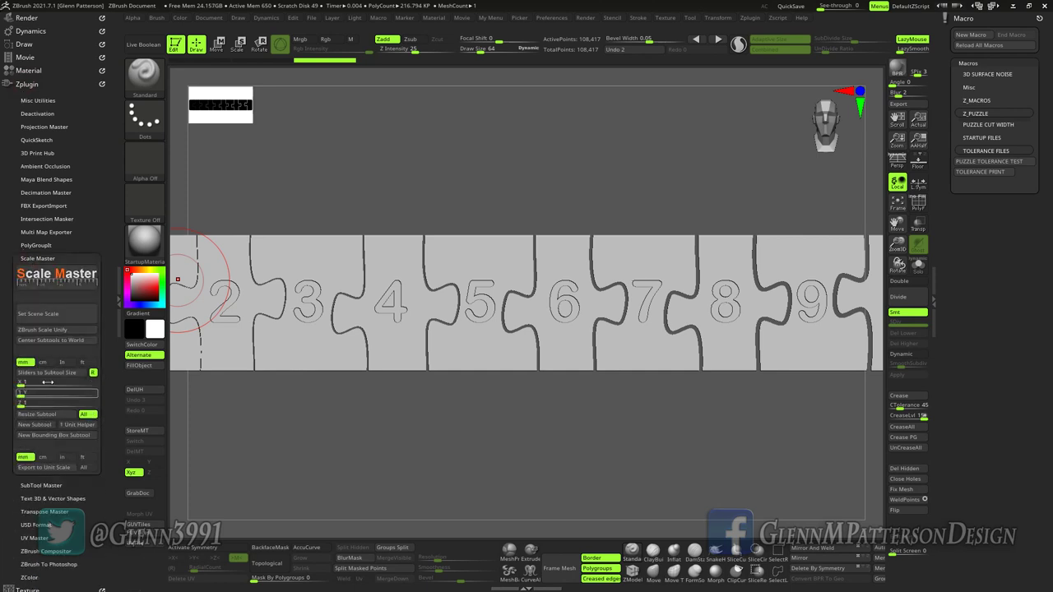
{"action": "left_click", "coordinate": [45, 375]}
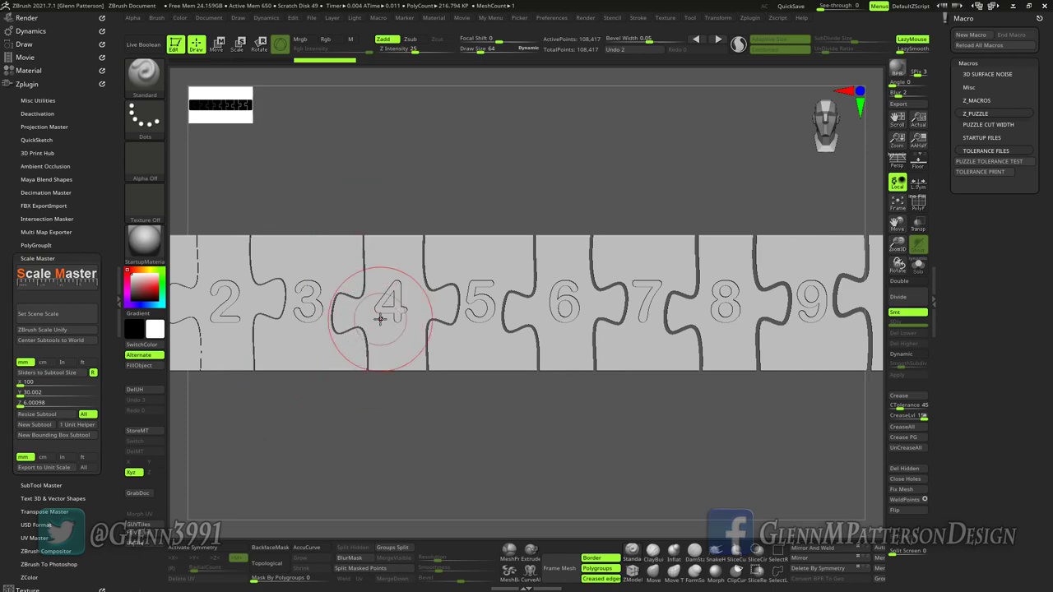
{"action": "left_click_drag", "start_coordinate": [356, 444], "coordinate": [404, 414]}
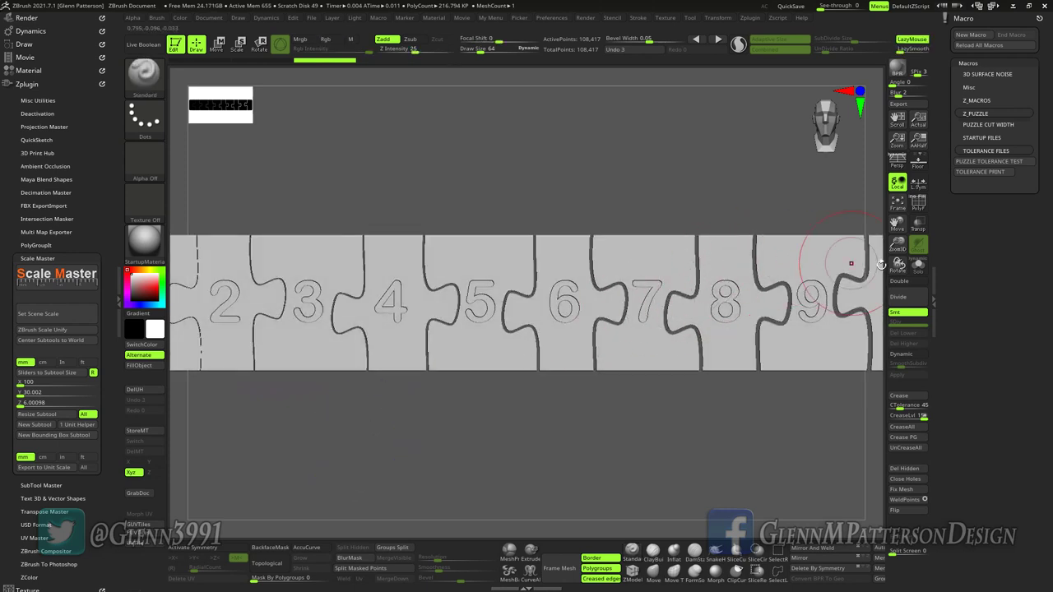
{"action": "left_click", "coordinate": [117, 286]}
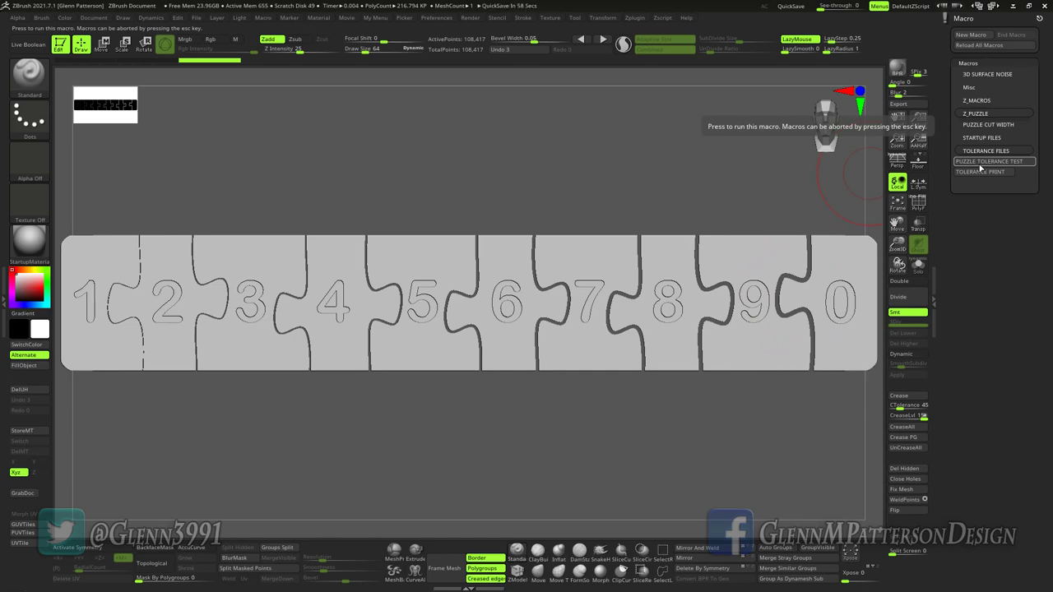
Load the circular puzzle with the PUZZLE TOLERANCE TEST macro
{"action": "left_click", "coordinate": [980, 164]}
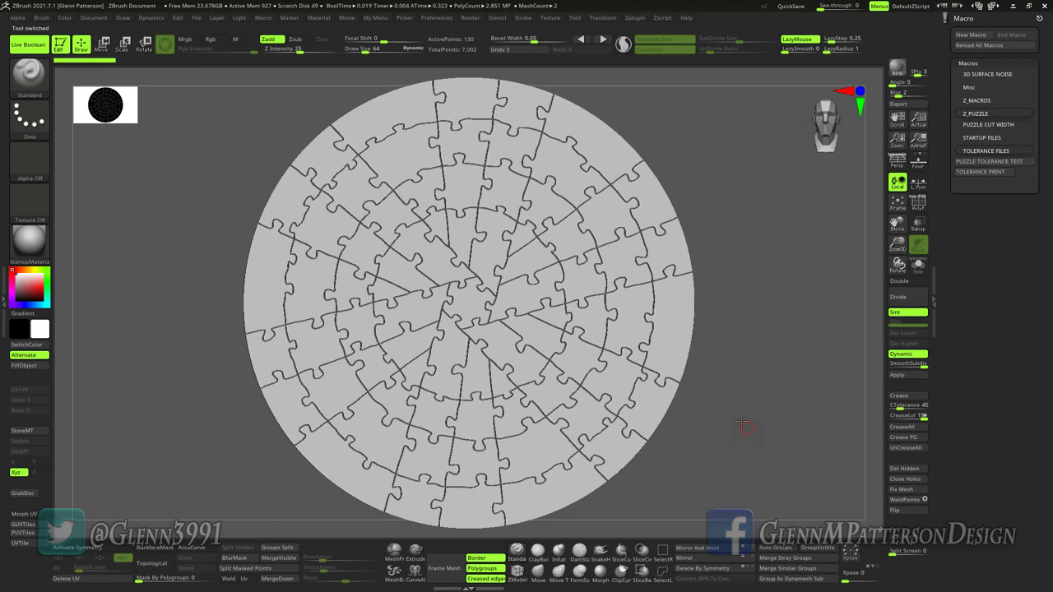
{"action": "left_click_drag", "start_coordinate": [742, 431], "coordinate": [741, 399]}
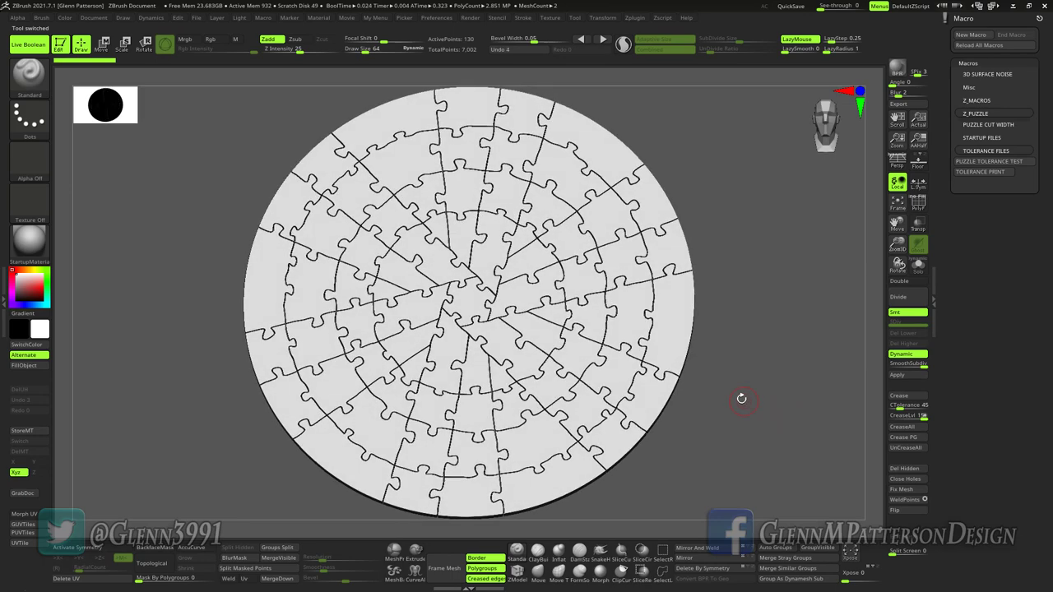
{"action": "left_click_drag", "start_coordinate": [740, 327], "coordinate": [743, 350]}
{"action": "scroll", "coordinate": [1045, 283], "scroll_direction": "up", "scroll_amount": 5}
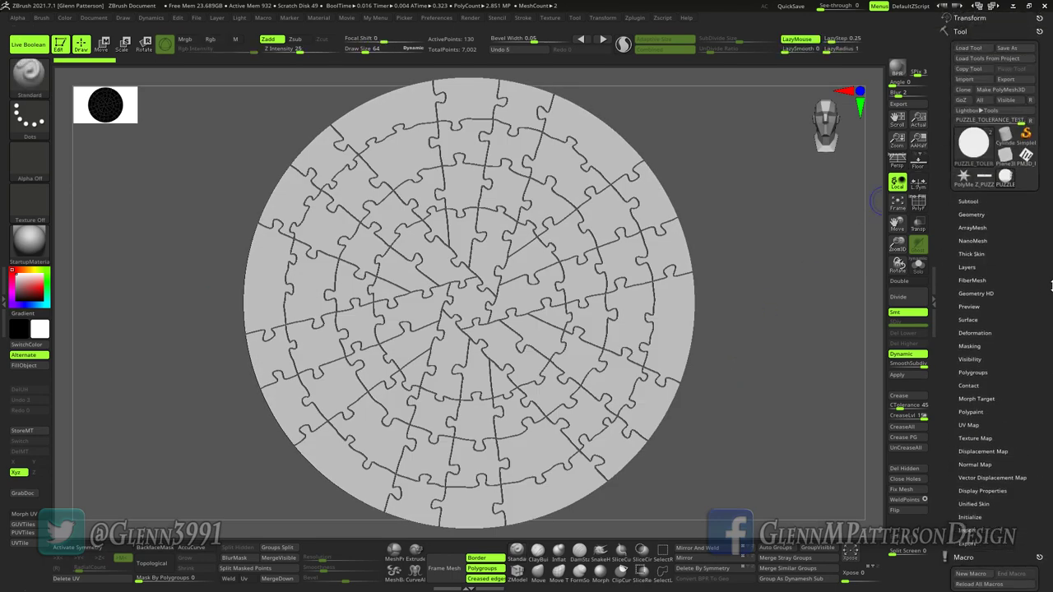
Select the Z_PUZZLE_CUTTER_PIE_CUT subtool and turn on Solo to view it alone
{"action": "left_click", "coordinate": [969, 200]}
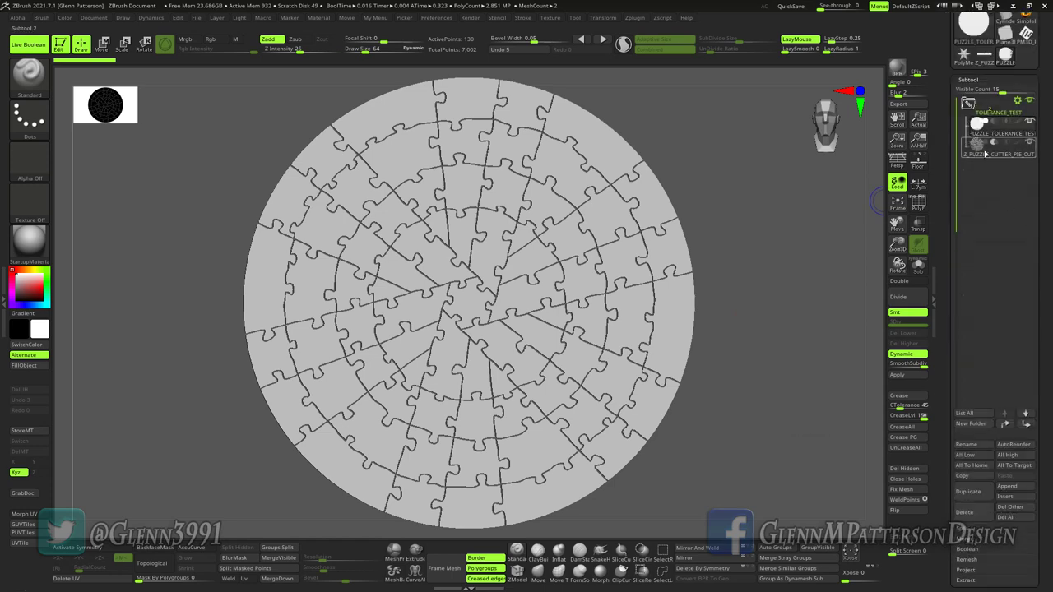
{"action": "mouse_move", "coordinate": [989, 153]}
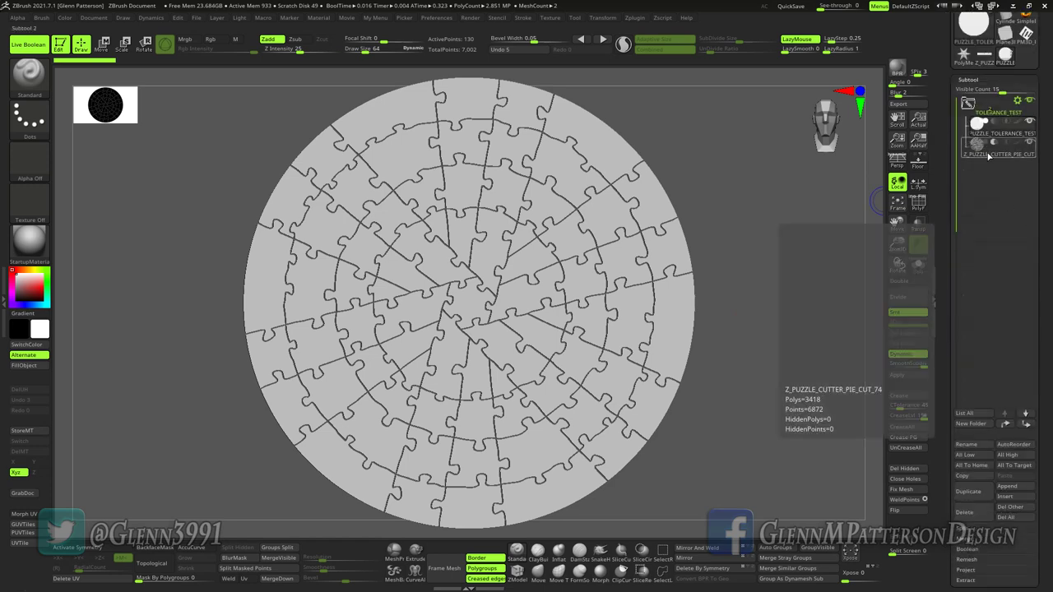
{"action": "left_click", "coordinate": [990, 154]}
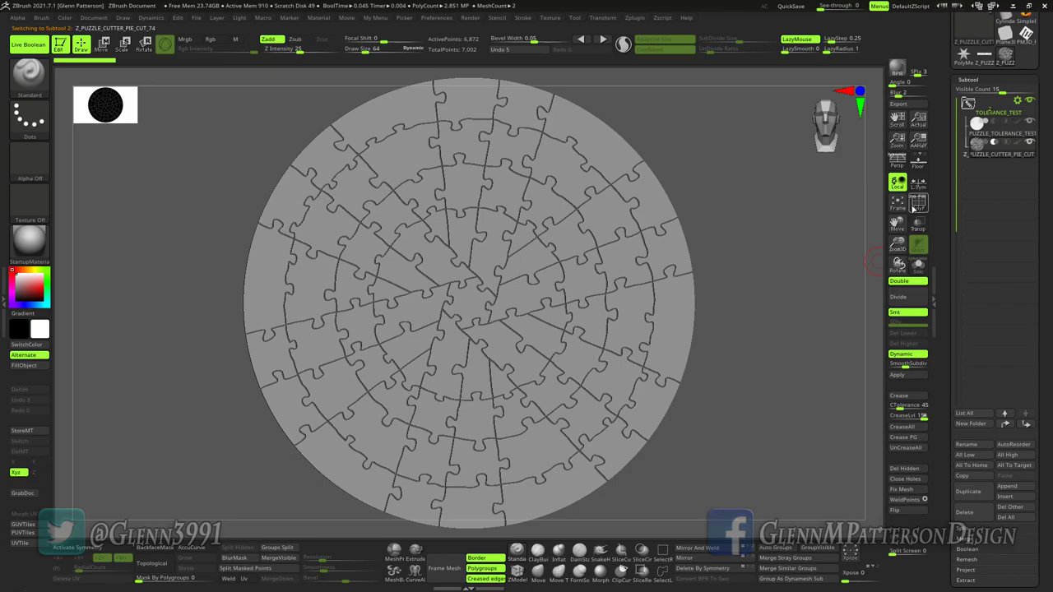
{"action": "left_click", "coordinate": [918, 265]}
{"action": "left_click_drag", "start_coordinate": [735, 402], "coordinate": [727, 376]}
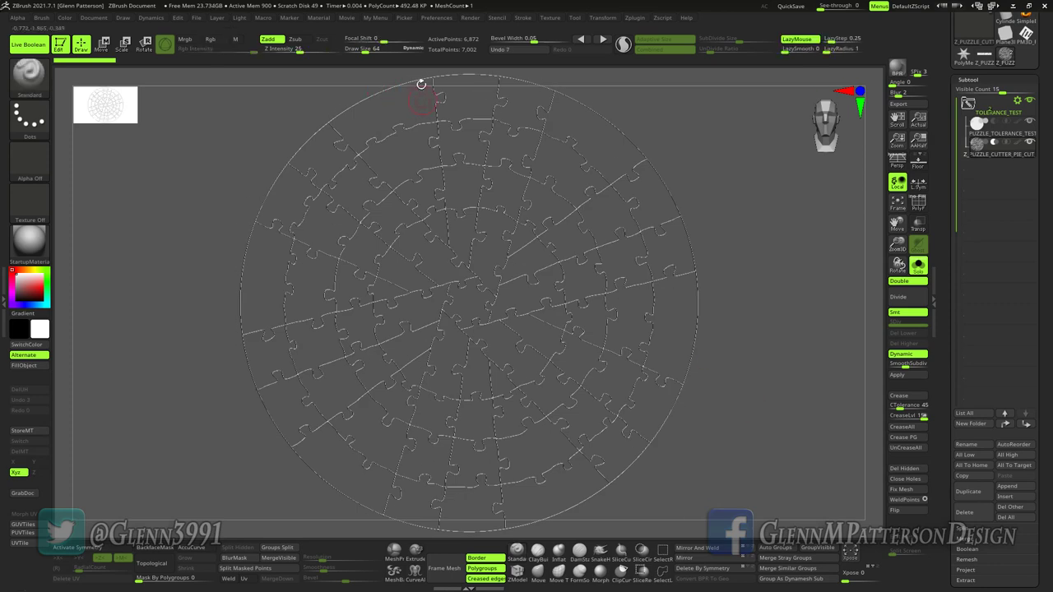
Run the cut-width macros 05 WIDTH 5, 04 WIDTH 4, and finally 08 WIDTH 8
{"action": "left_click", "coordinate": [968, 79]}
{"action": "left_click_drag", "start_coordinate": [1023, 248], "coordinate": [1024, 193]}
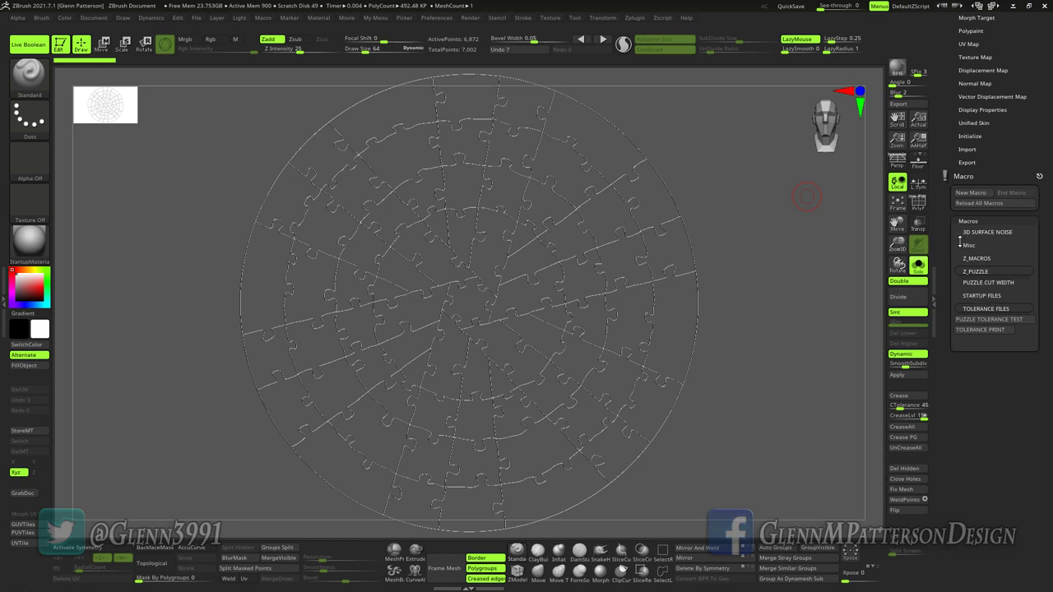
{"action": "left_click", "coordinate": [989, 282]}
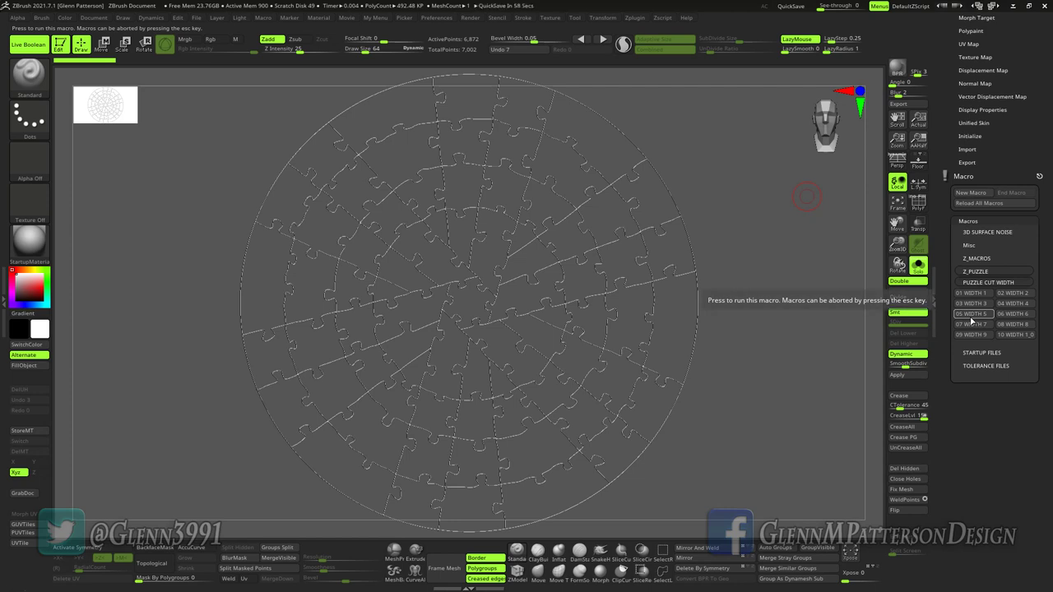
{"action": "left_click", "coordinate": [972, 314]}
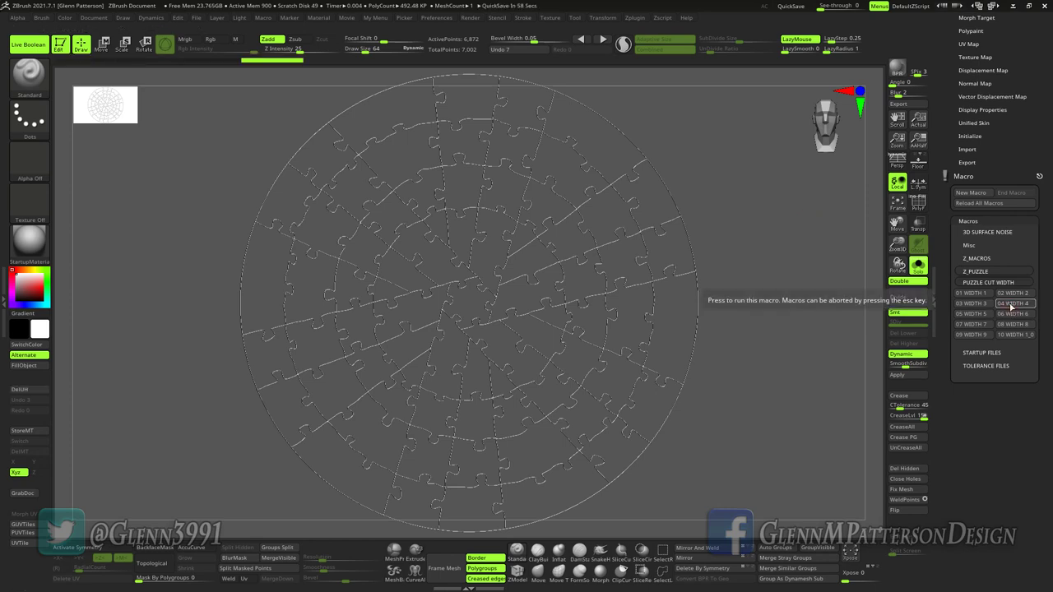
{"action": "left_click", "coordinate": [1012, 303]}
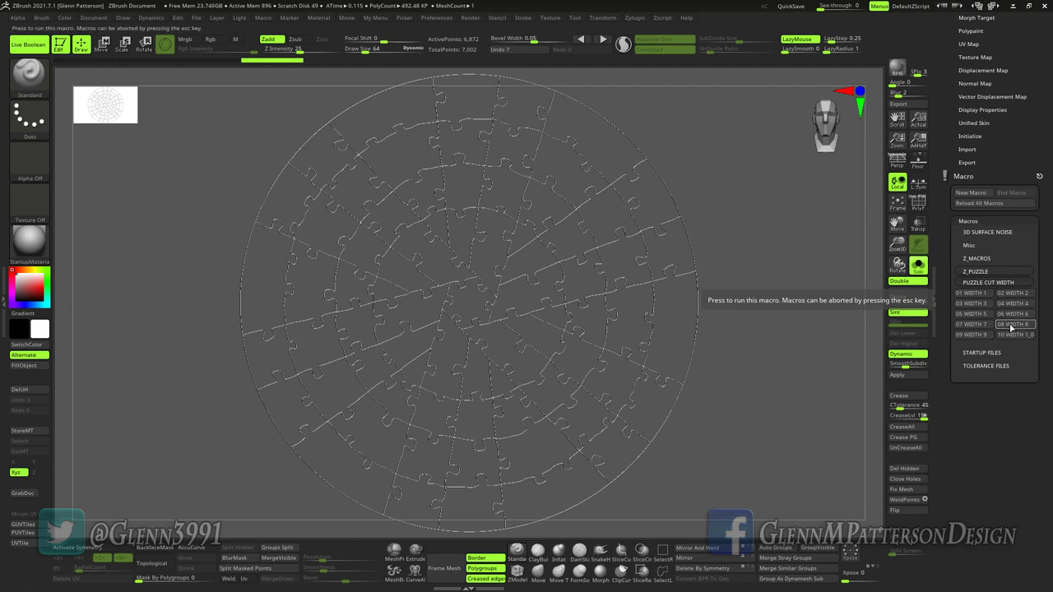
{"action": "left_click", "coordinate": [1012, 325]}
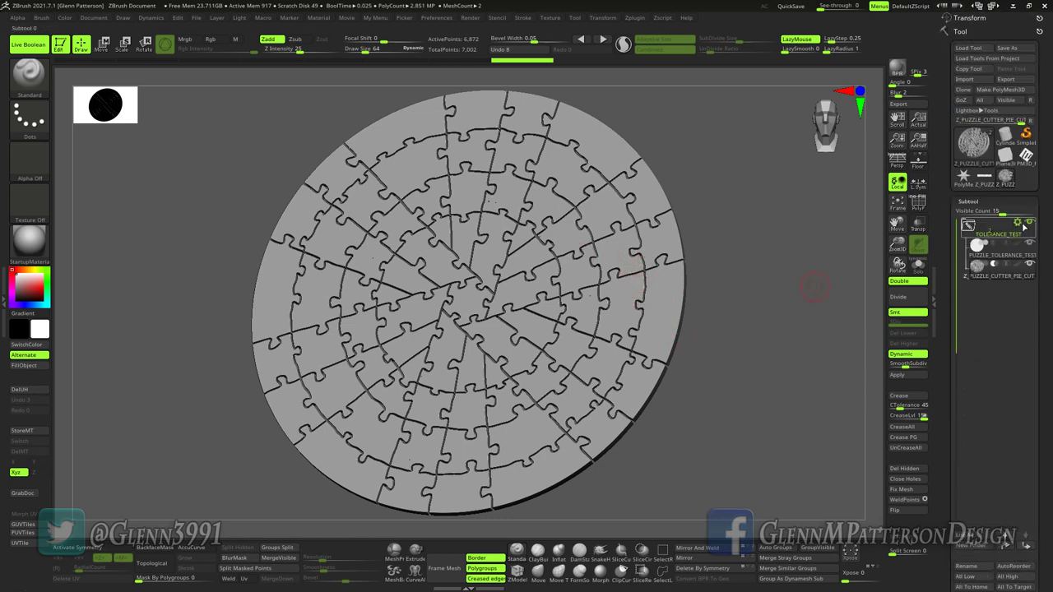
Apply Boolean With DSDiv to the puzzle folder and solo the resulting UMesh_PUZZLE_TOLERANCE_TEST
{"action": "left_click", "coordinate": [1021, 224]}
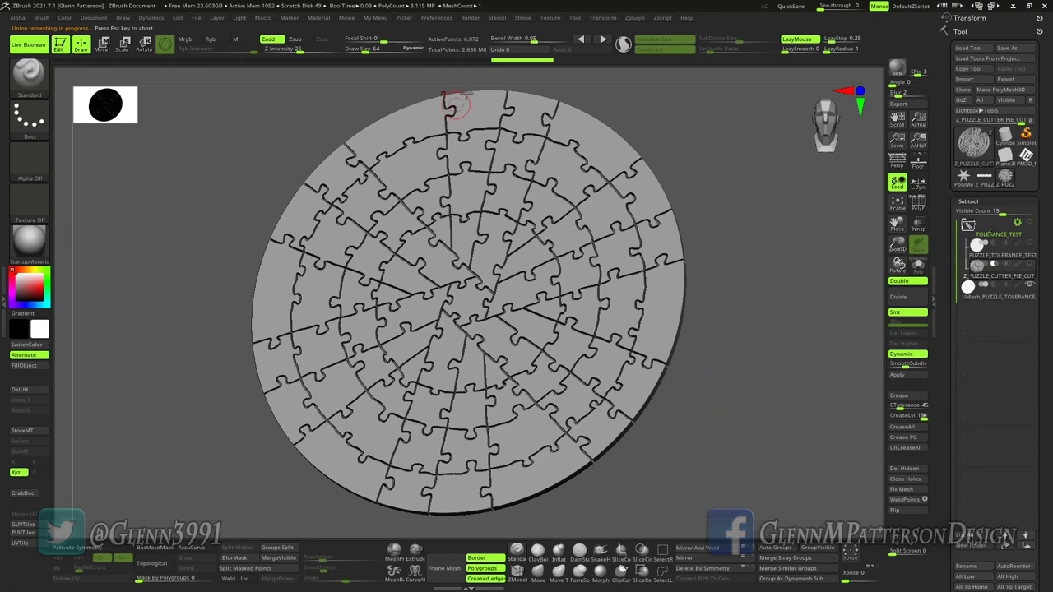
{"action": "mouse_move", "coordinate": [716, 284]}
{"action": "left_mouse_down"}
{"action": "mouse_move", "coordinate": [722, 306]}
{"action": "mouse_move", "coordinate": [732, 250]}
{"action": "mouse_move", "coordinate": [717, 272]}
{"action": "mouse_move", "coordinate": [724, 281]}
{"action": "left_mouse_up"}
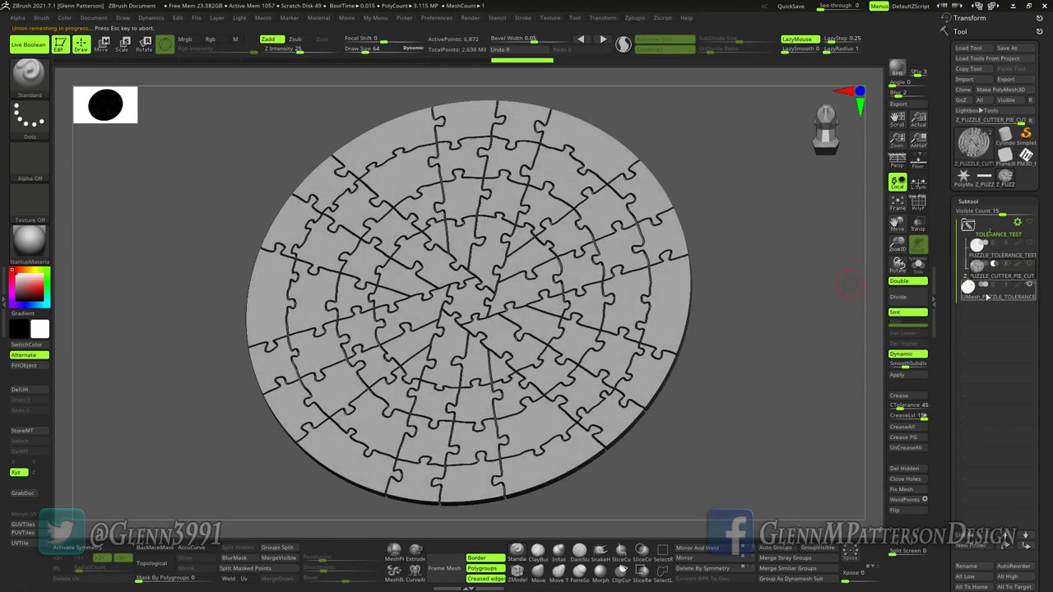
{"action": "left_click", "coordinate": [919, 269]}
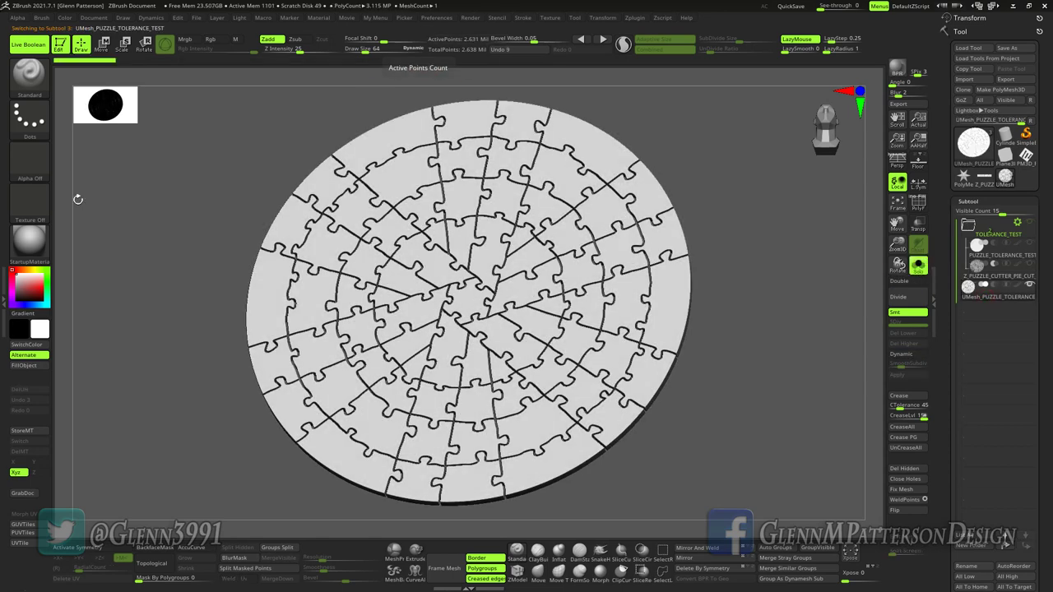
Pre-process and decimate the merged mesh to 20% in Decimation Master, leaving 526,259 points
{"action": "left_click", "coordinate": [2, 298]}
{"action": "double_click", "coordinate": [2, 298]}
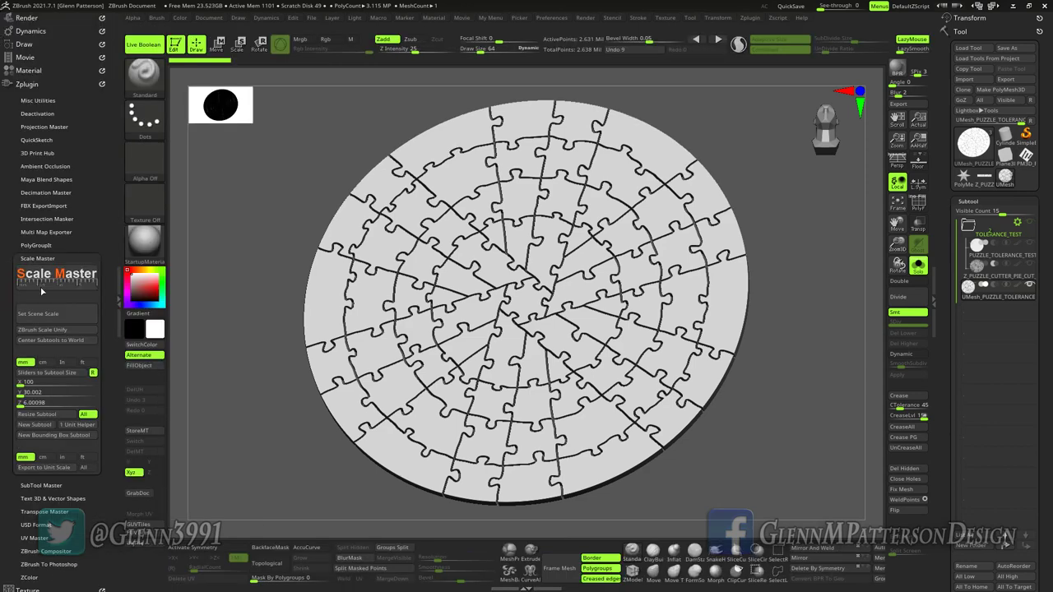
{"action": "left_click", "coordinate": [45, 192]}
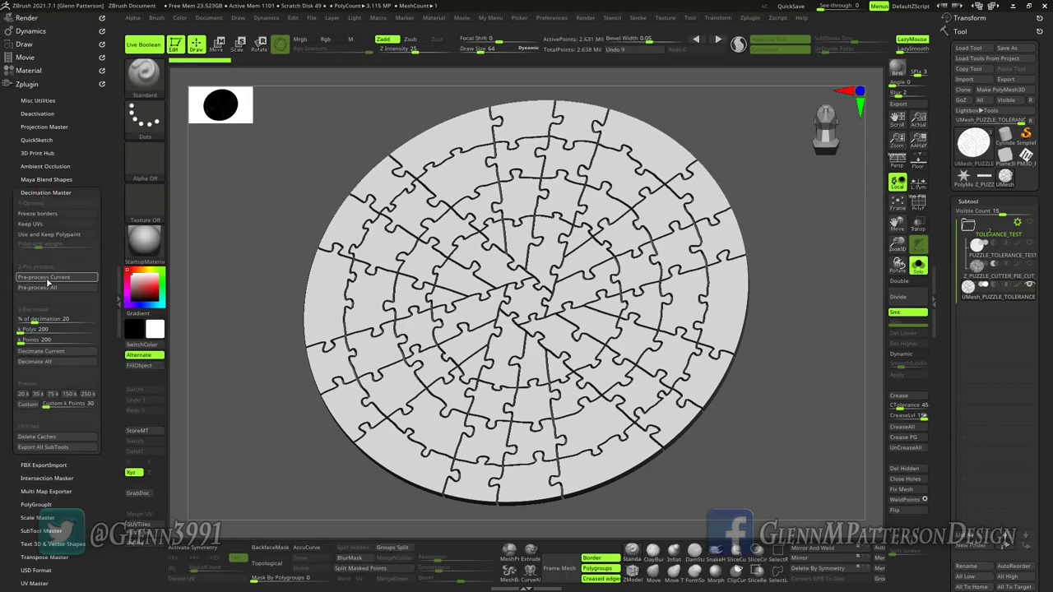
{"action": "left_click", "coordinate": [49, 277]}
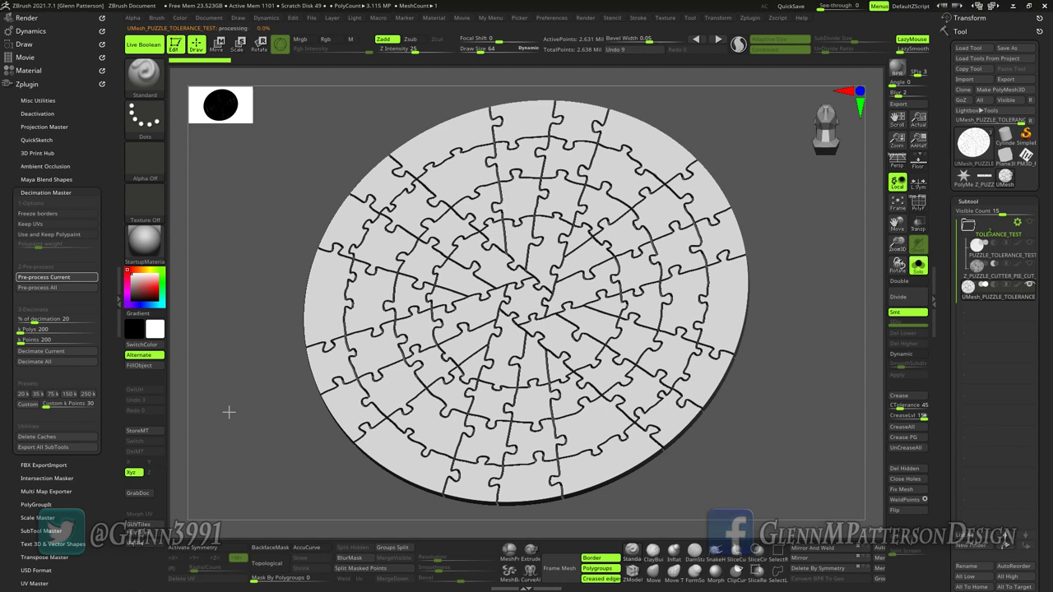
{"action": "left_click", "coordinate": [39, 319]}
{"action": "left_click_drag", "start_coordinate": [40, 319], "coordinate": [43, 320]}
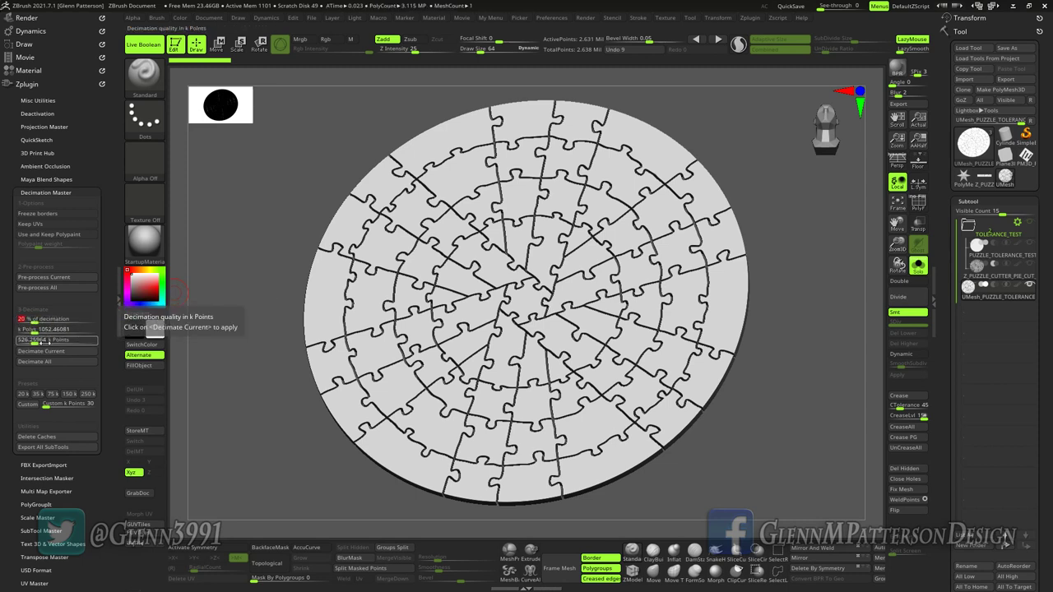
{"action": "left_click", "coordinate": [43, 351]}
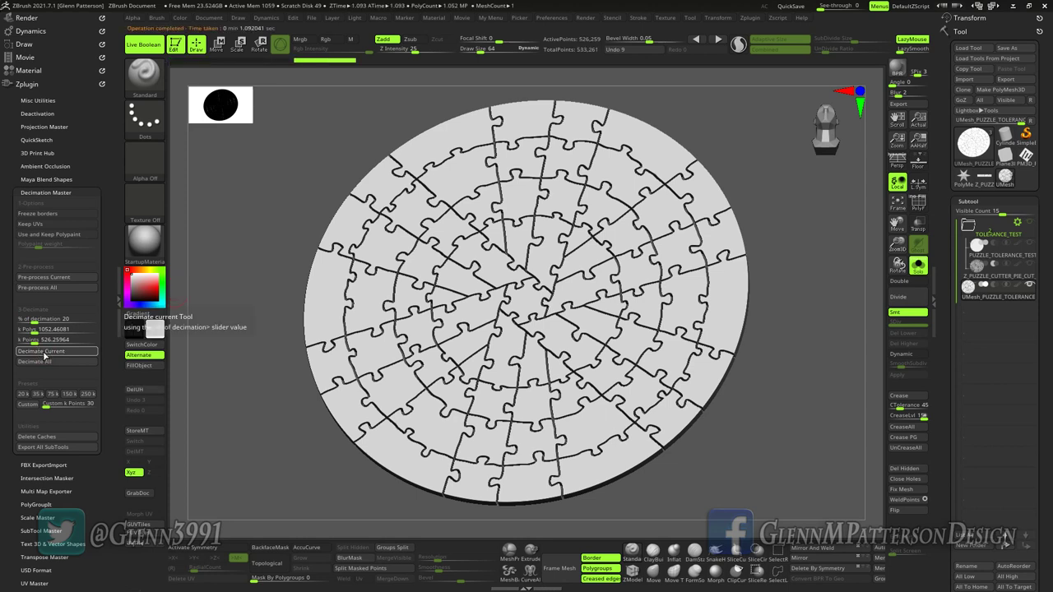
Export the mesh as DEMO_TEST.obj into D:\TUTORIALS\DEMO_Z_PUZZLE
{"action": "left_click", "coordinate": [1012, 80]}
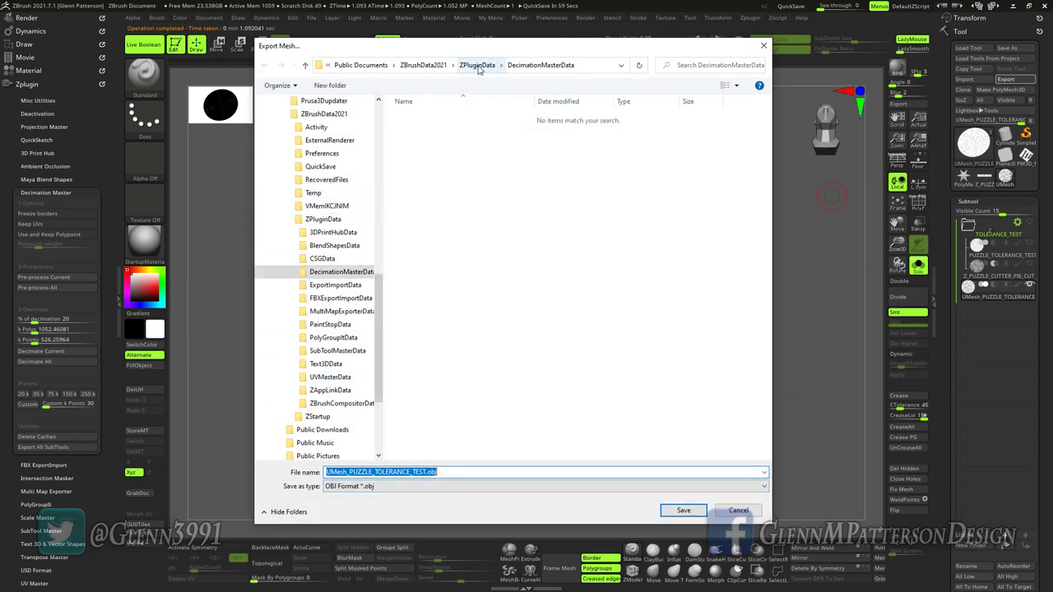
{"action": "left_click", "coordinate": [379, 139]}
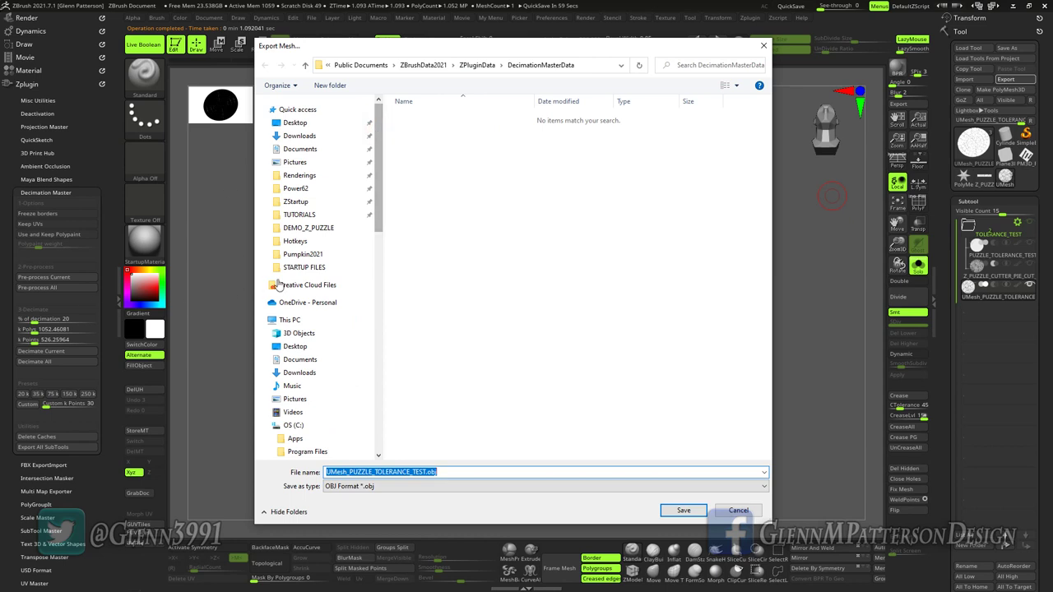
{"action": "left_click", "coordinate": [310, 236]}
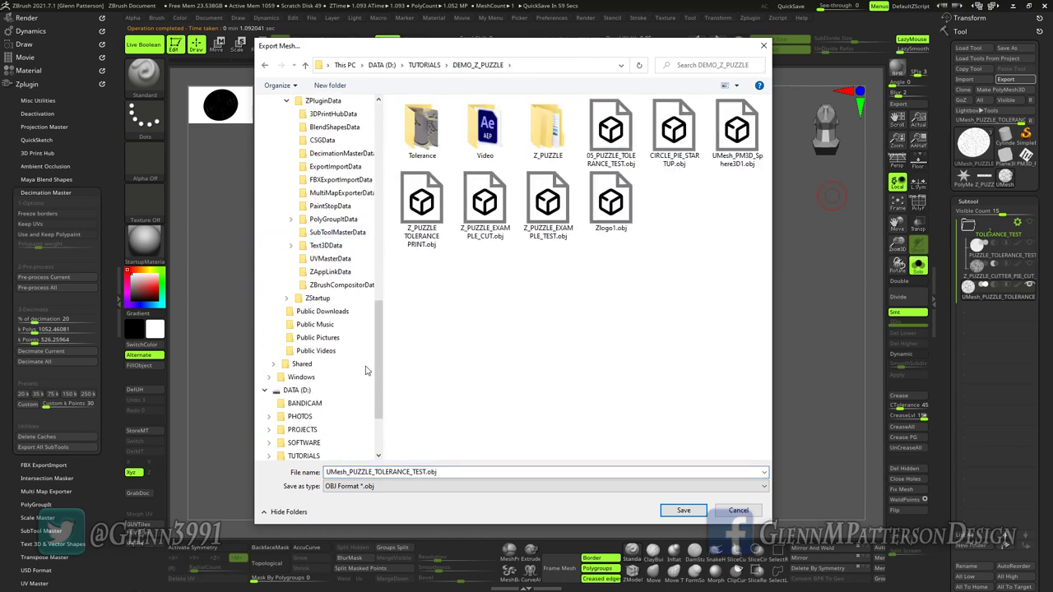
{"action": "double_click", "coordinate": [413, 472]}
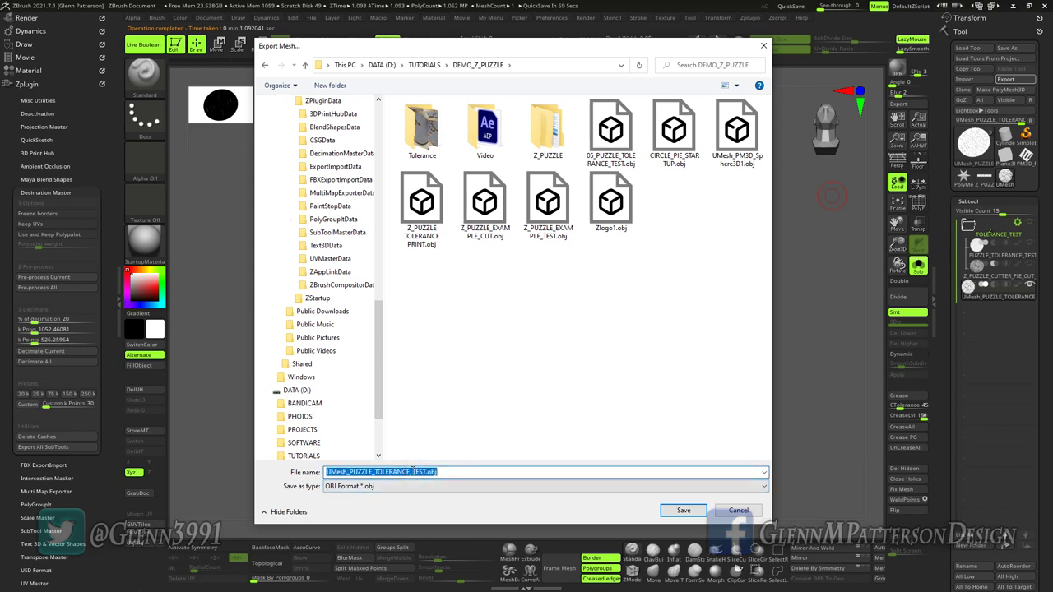
{"action": "left_click_drag", "start_coordinate": [411, 472], "coordinate": [263, 471]}
{"action": "type", "text": "DEMO_"}
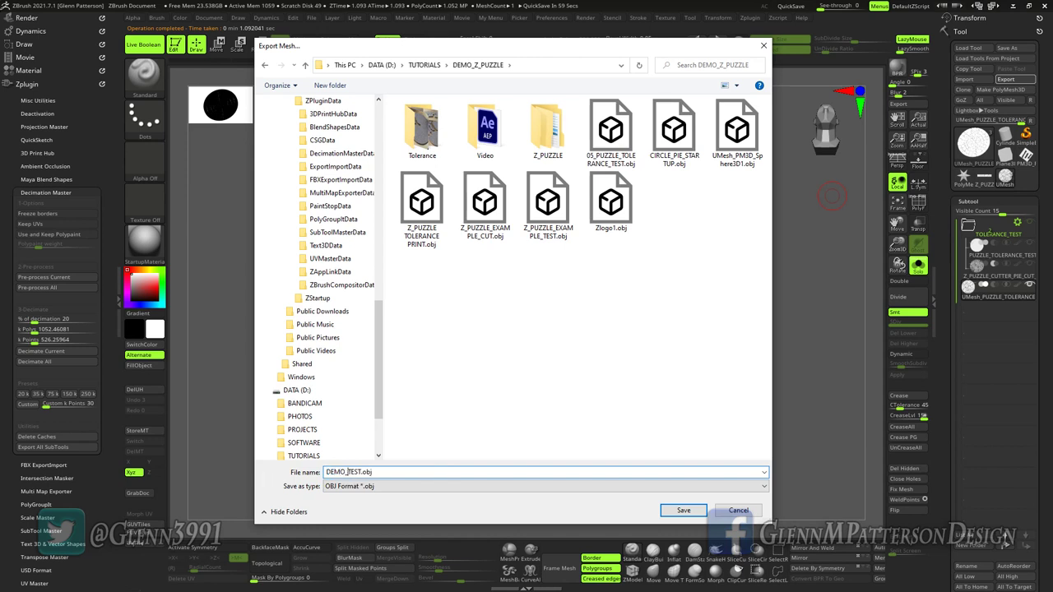
{"action": "key", "text": "Return"}
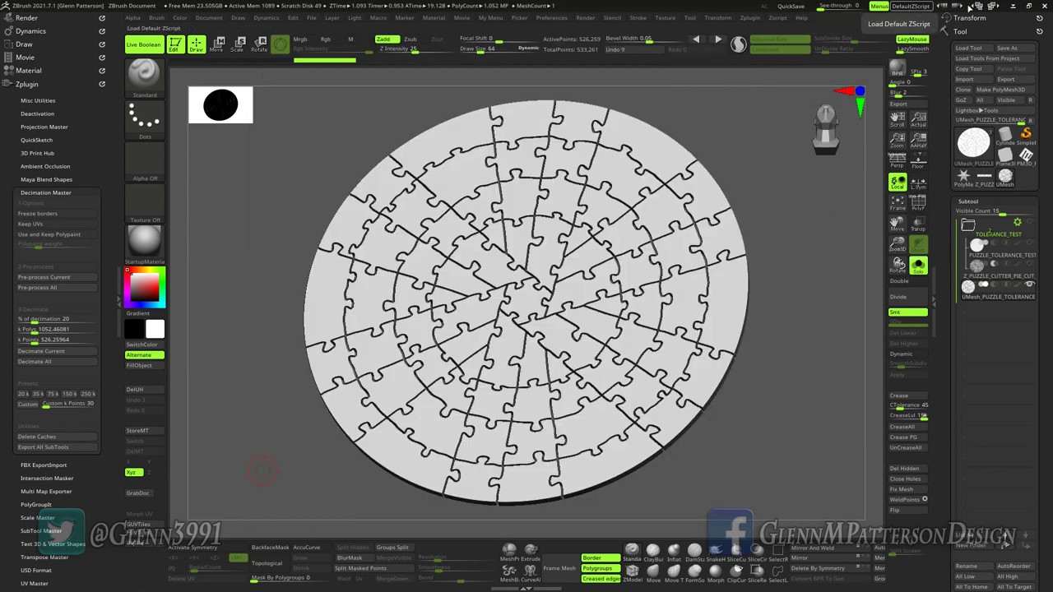
Minimize ZBrush, launch PrusaSlicer and dismiss its update prompt
{"action": "left_click", "coordinate": [1013, 7]}
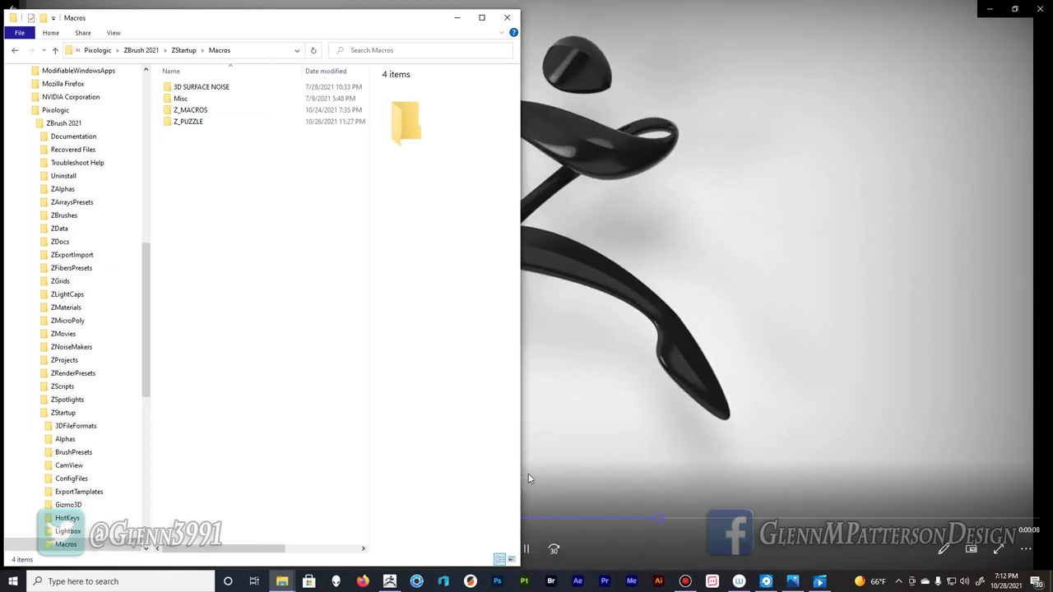
{"action": "left_click", "coordinate": [471, 582]}
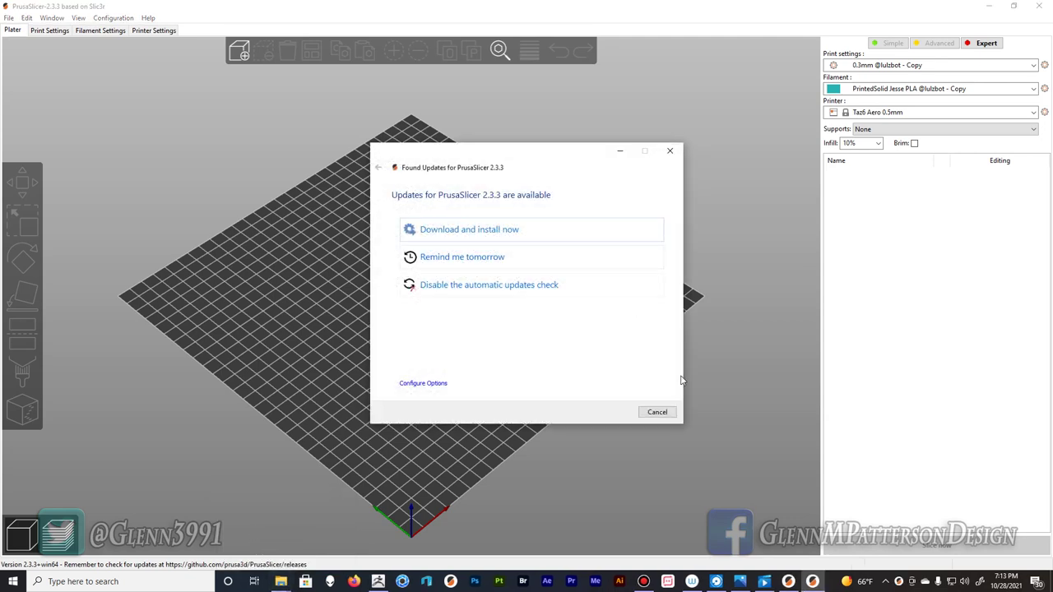
{"action": "left_click", "coordinate": [472, 257]}
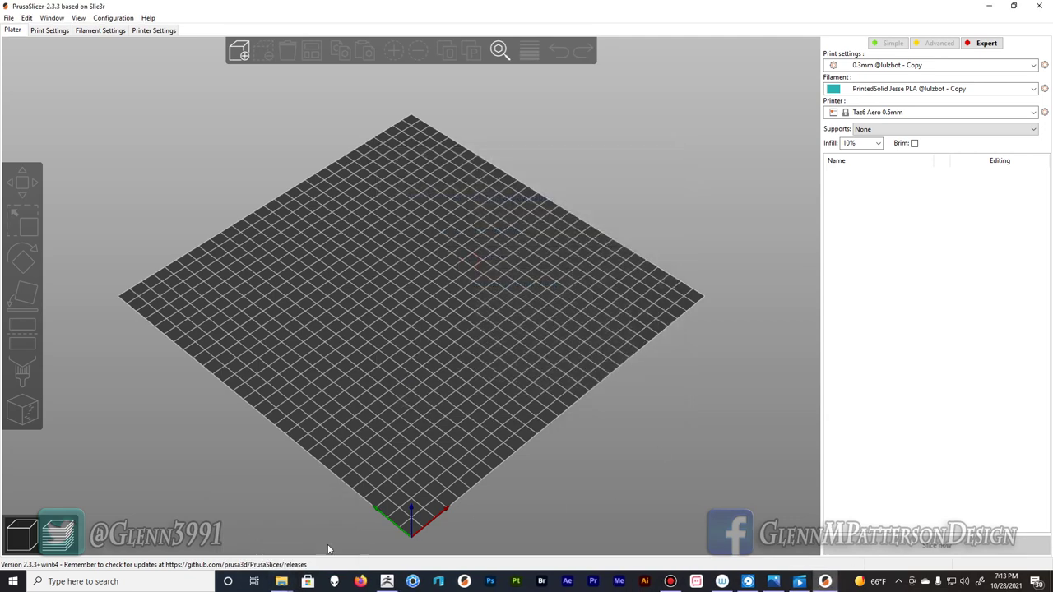
Open DEMO_Z_PUZZLE in Explorer, sort by date, and drag DEMO_TEST.obj onto PrusaSlicer's bed
{"action": "mouse_move", "coordinate": [284, 585]}
{"action": "left_click", "coordinate": [252, 535]}
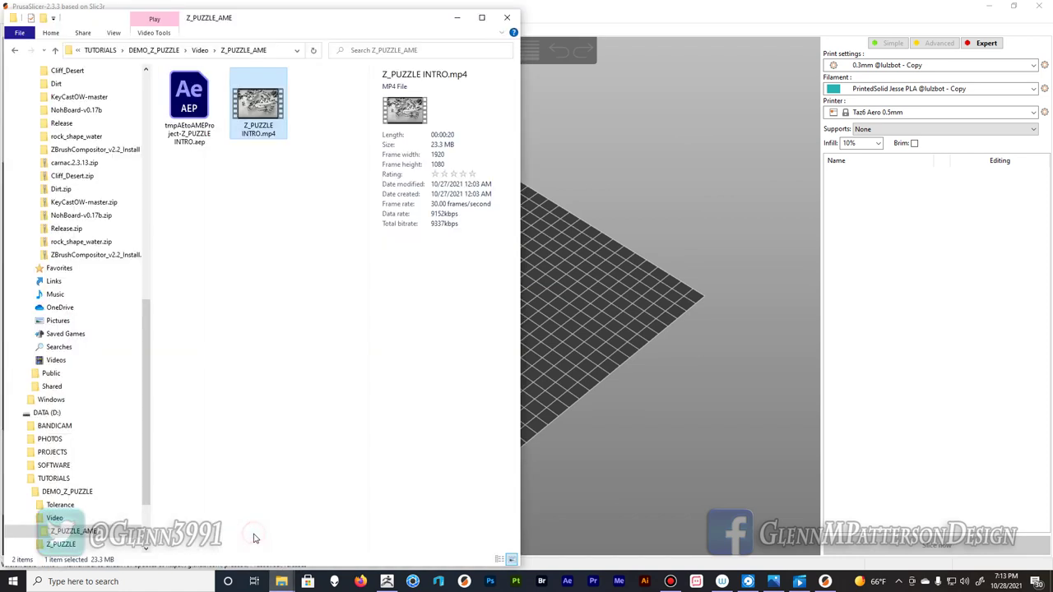
{"action": "scroll", "coordinate": [82, 164], "scroll_direction": "up", "scroll_amount": 5}
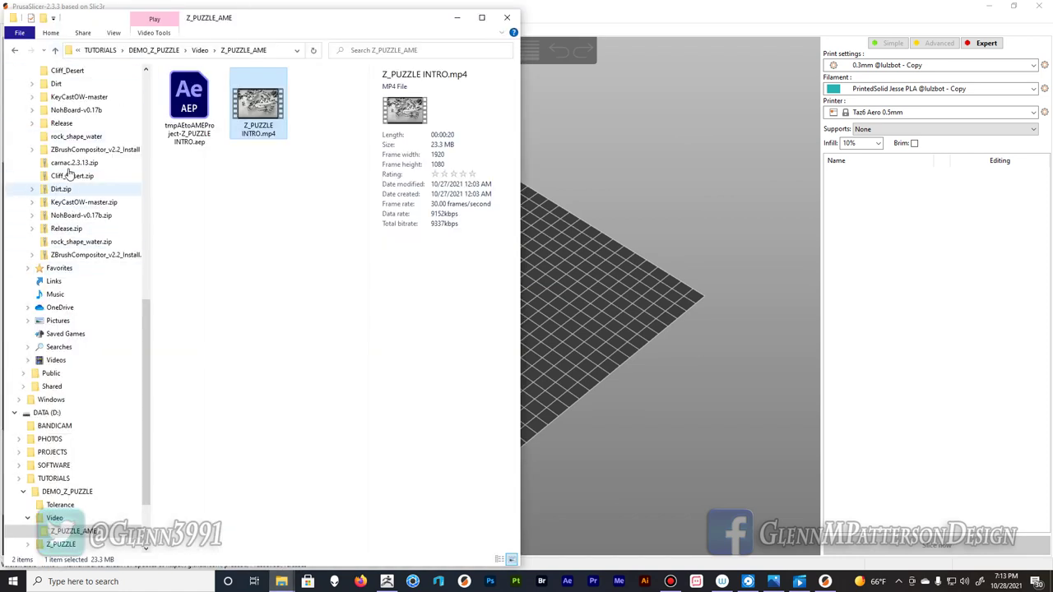
{"action": "scroll", "coordinate": [68, 120], "scroll_direction": "up", "scroll_amount": 3}
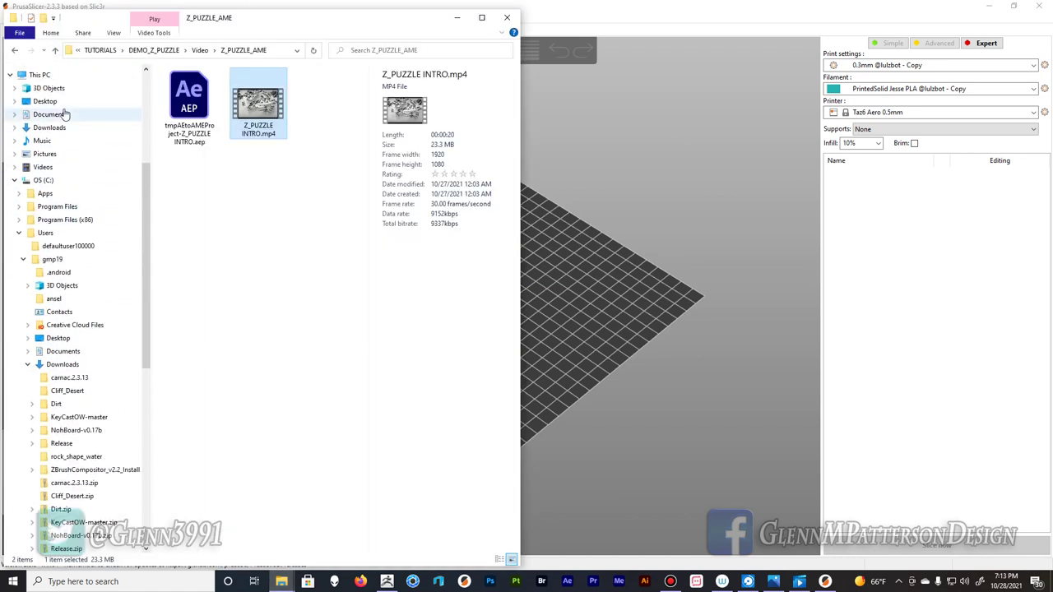
{"action": "scroll", "coordinate": [66, 115], "scroll_direction": "up", "scroll_amount": 5}
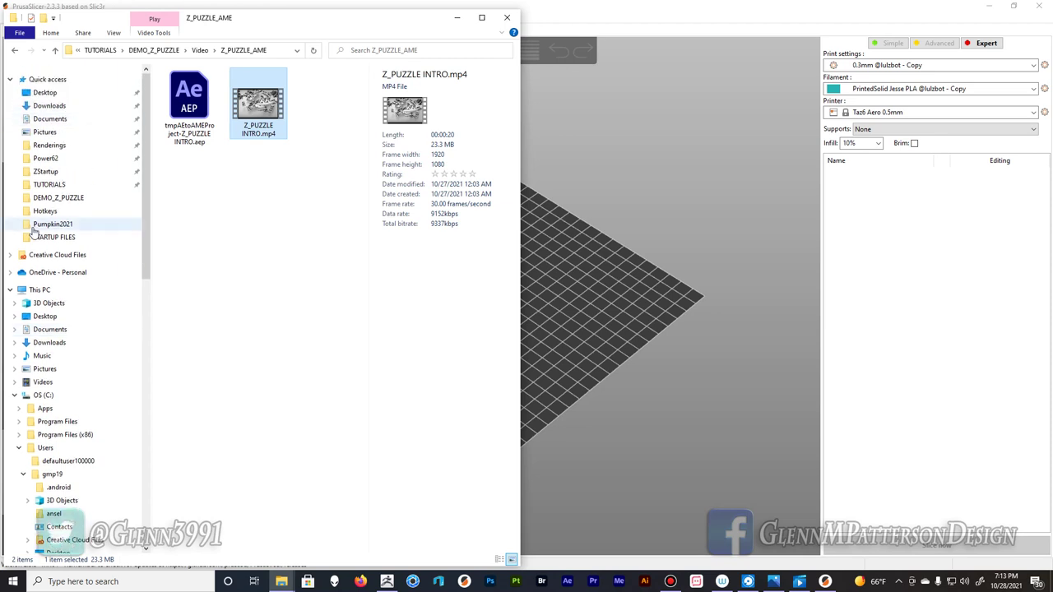
{"action": "left_click", "coordinate": [66, 197]}
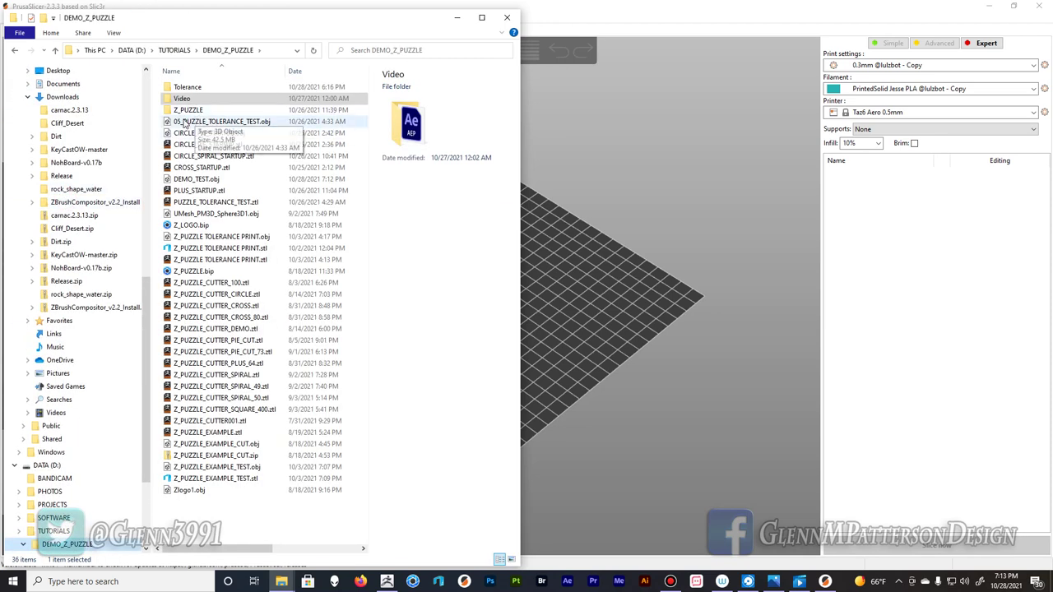
{"action": "left_click", "coordinate": [317, 69]}
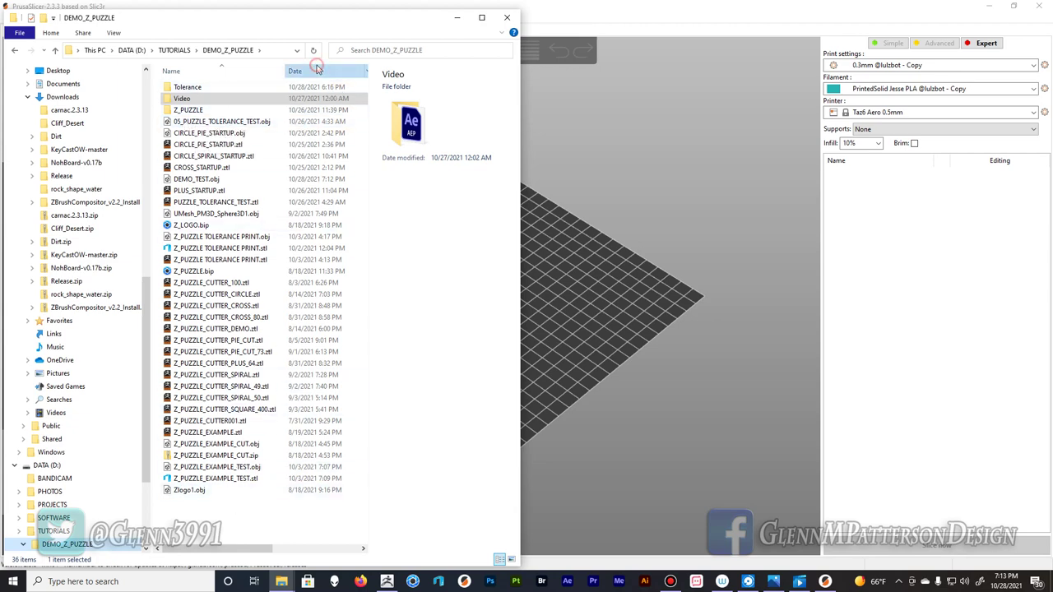
{"action": "left_click_drag", "start_coordinate": [195, 121], "coordinate": [607, 329]}
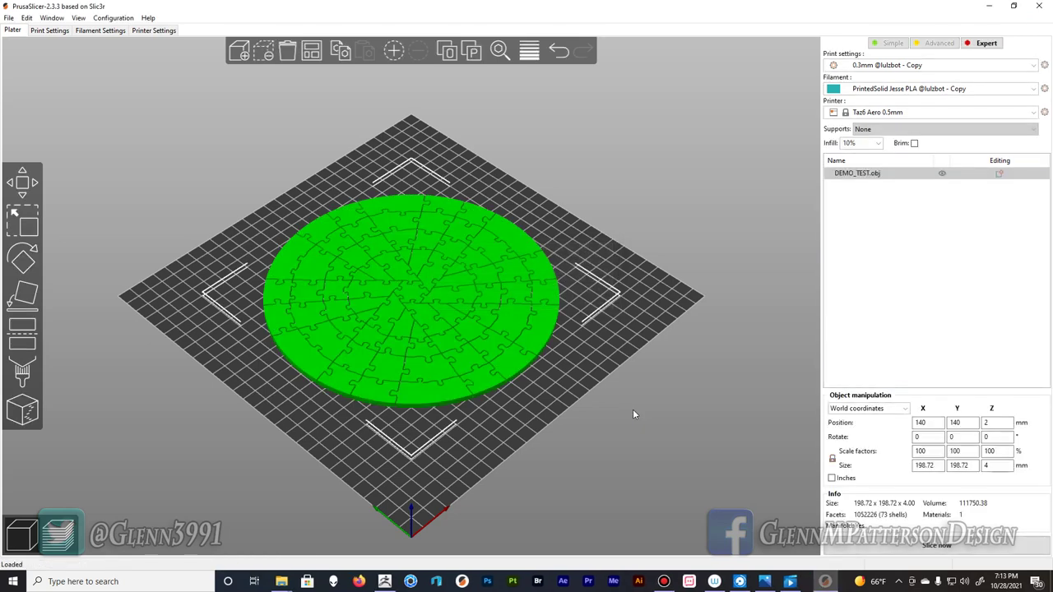
Orbit and zoom around the loaded DEMO_TEST.obj disc to check its placement and thickness
{"action": "left_click_drag", "start_coordinate": [652, 422], "coordinate": [609, 435]}
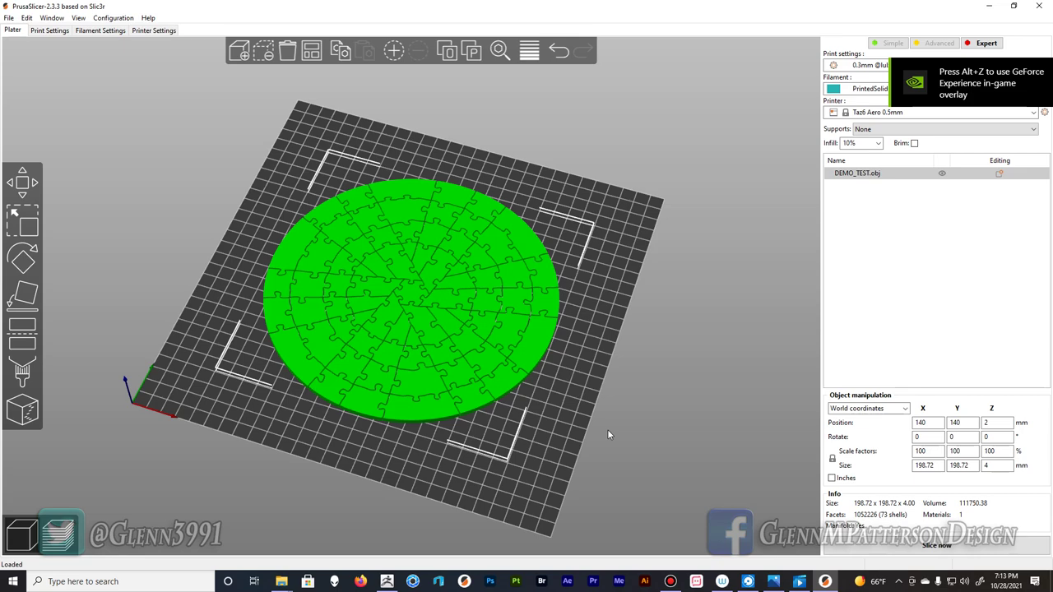
{"action": "left_click_drag", "start_coordinate": [607, 429], "coordinate": [540, 337]}
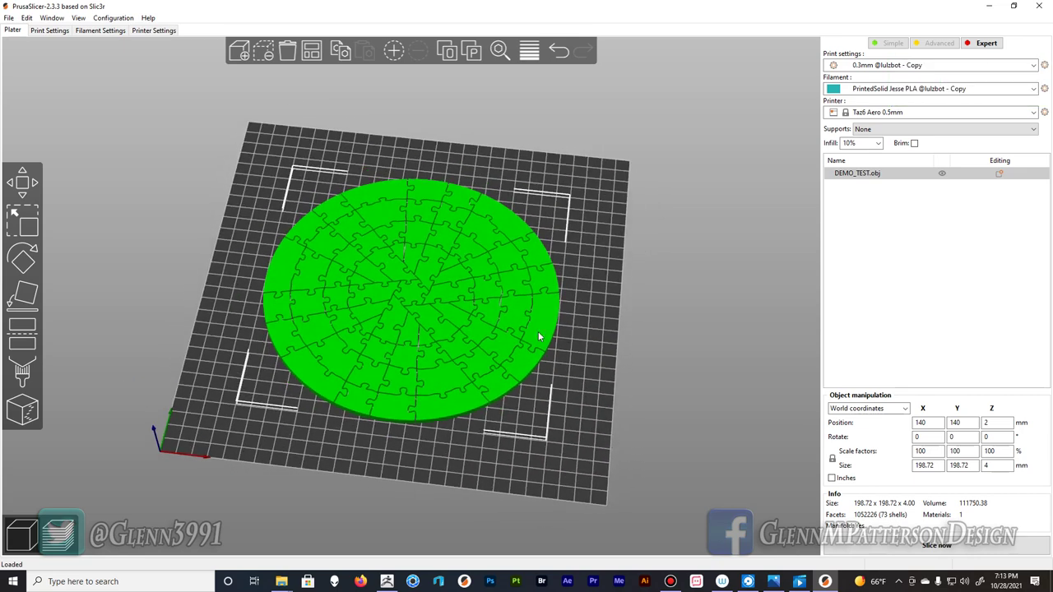
{"action": "scroll", "coordinate": [463, 328], "scroll_direction": "up", "scroll_amount": 5}
{"action": "scroll", "coordinate": [463, 329], "scroll_direction": "up", "scroll_amount": 3}
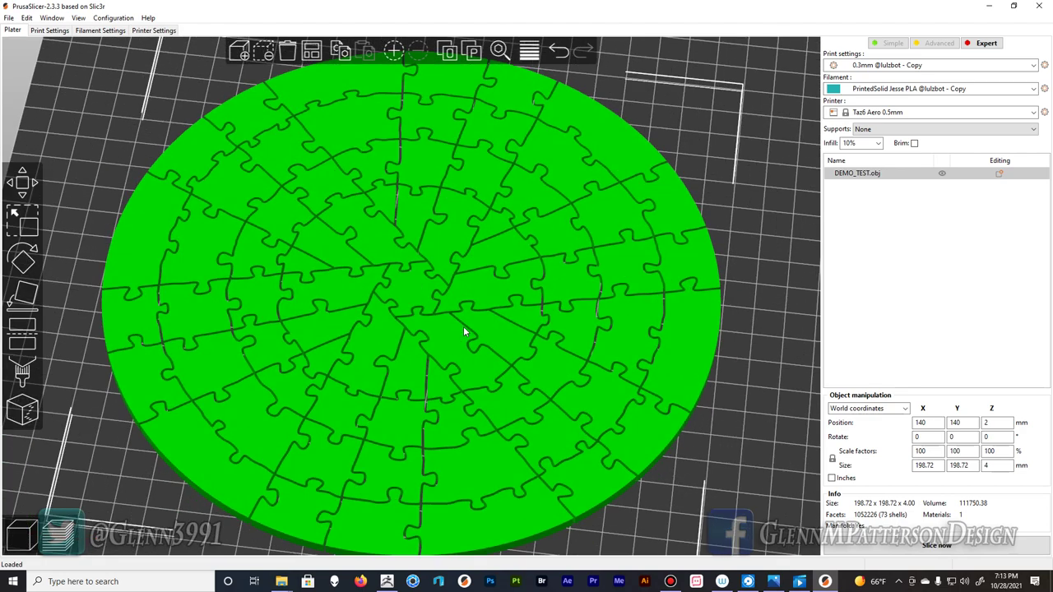
{"action": "mouse_move", "coordinate": [674, 452]}
{"action": "left_mouse_down"}
{"action": "mouse_move", "coordinate": [661, 435]}
{"action": "mouse_move", "coordinate": [668, 445]}
{"action": "left_mouse_up"}
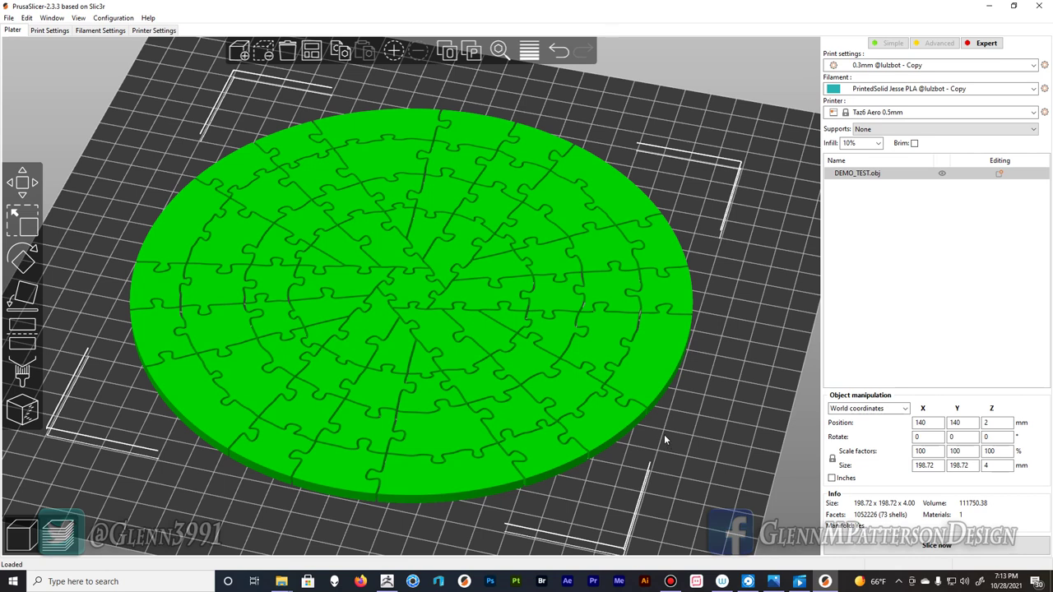
{"action": "left_click", "coordinate": [51, 18]}
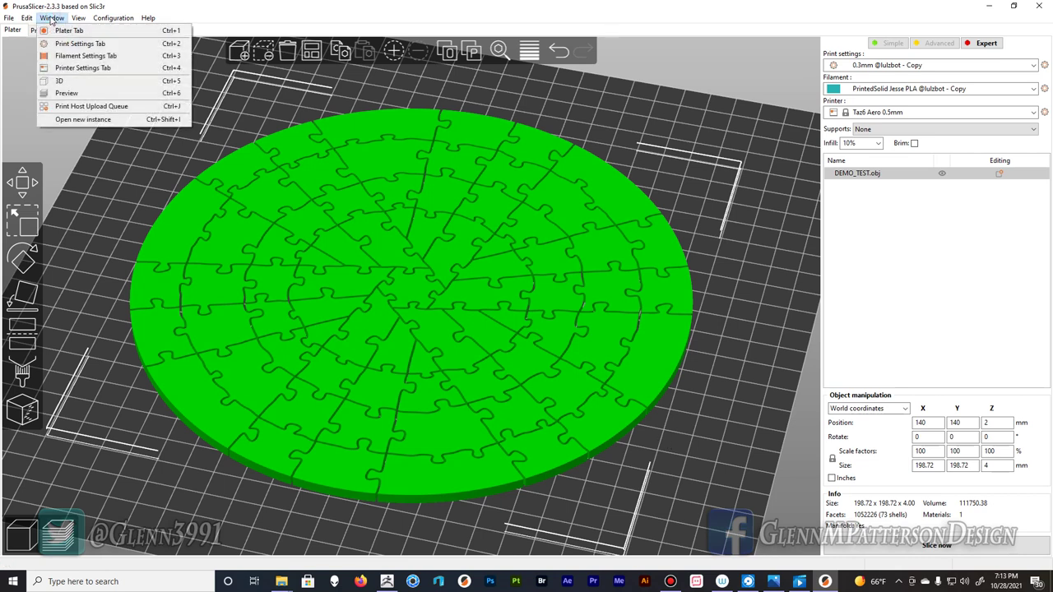
{"action": "left_click", "coordinate": [27, 18]}
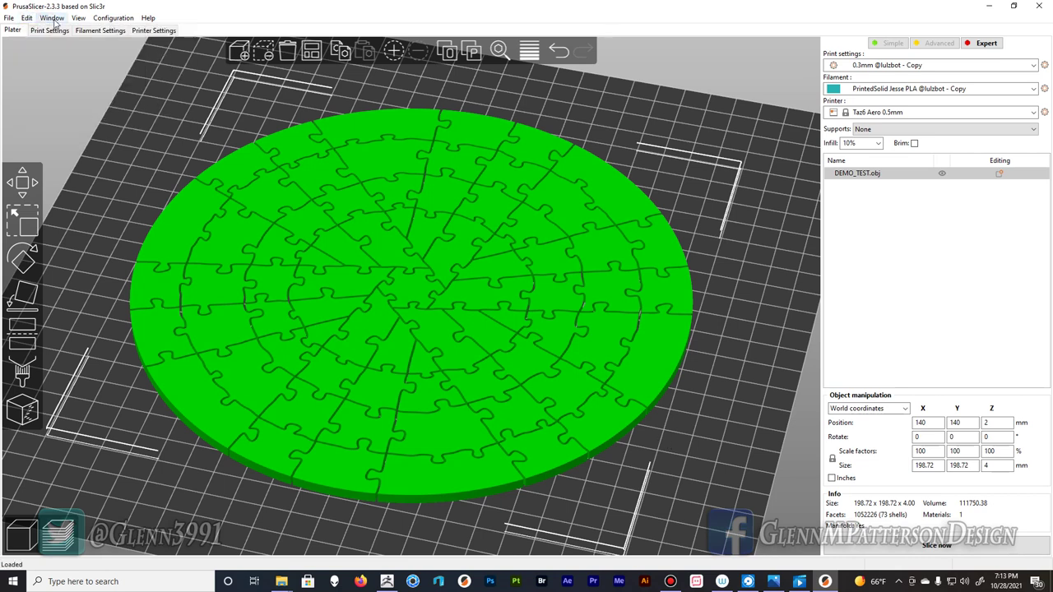
Review the Skirt and brim, Infill and Support material print settings
{"action": "left_click", "coordinate": [48, 31]}
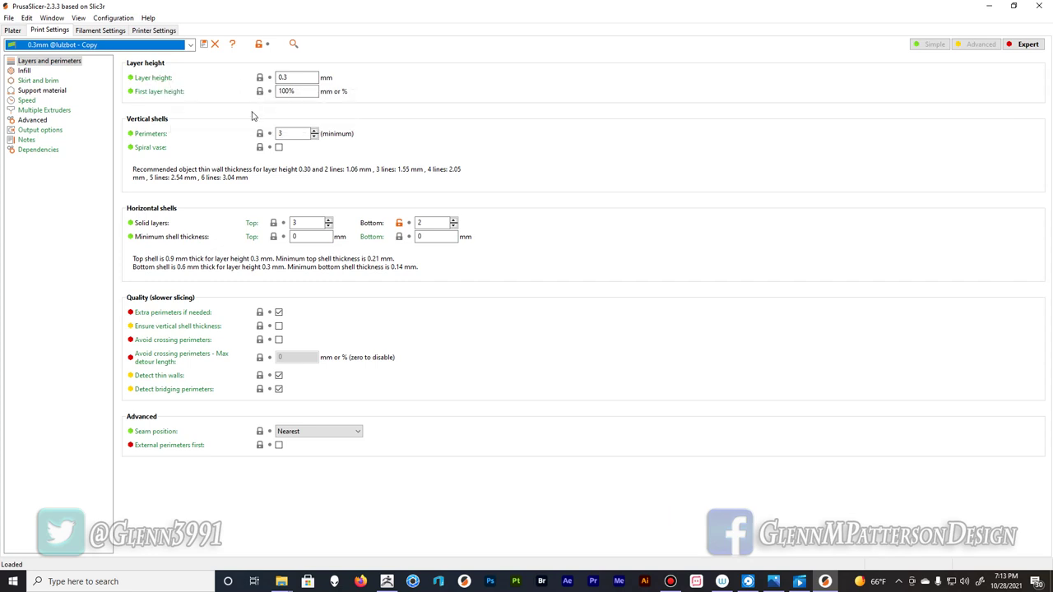
{"action": "left_click", "coordinate": [38, 82]}
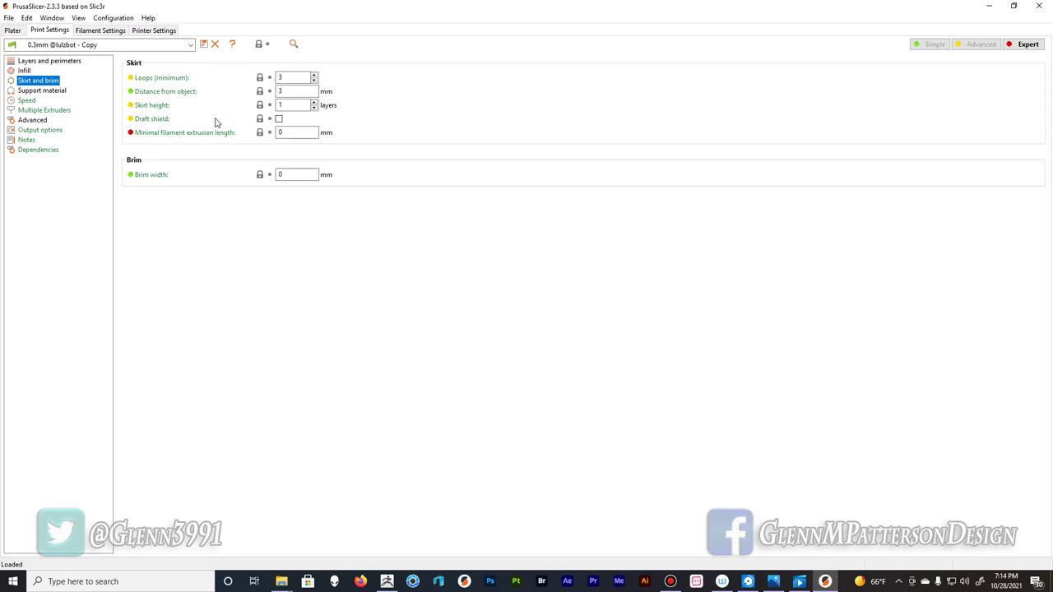
{"action": "left_click", "coordinate": [24, 71]}
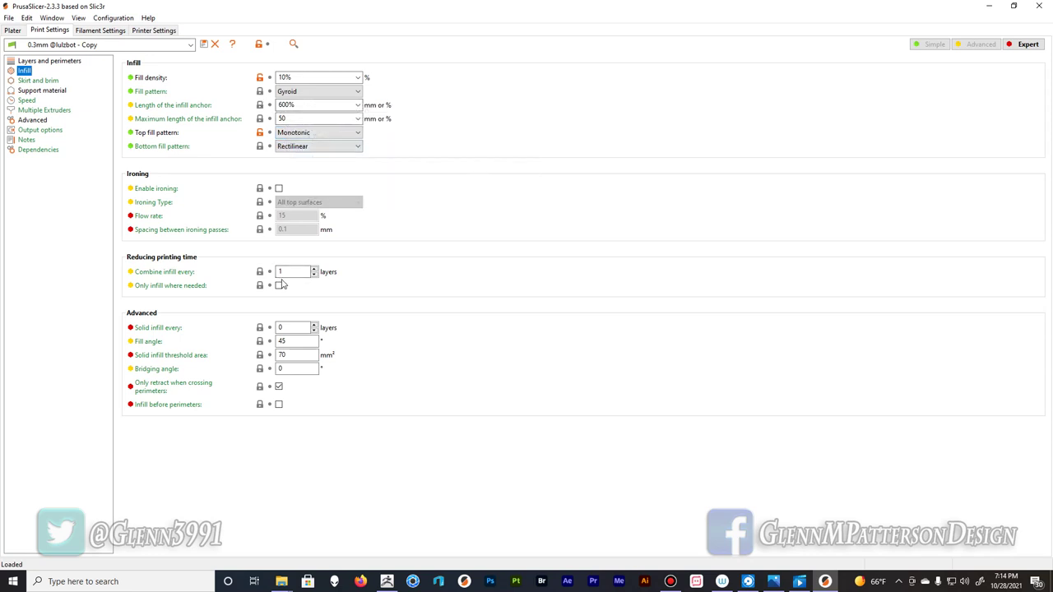
{"action": "left_click", "coordinate": [34, 80]}
{"action": "left_click", "coordinate": [34, 91]}
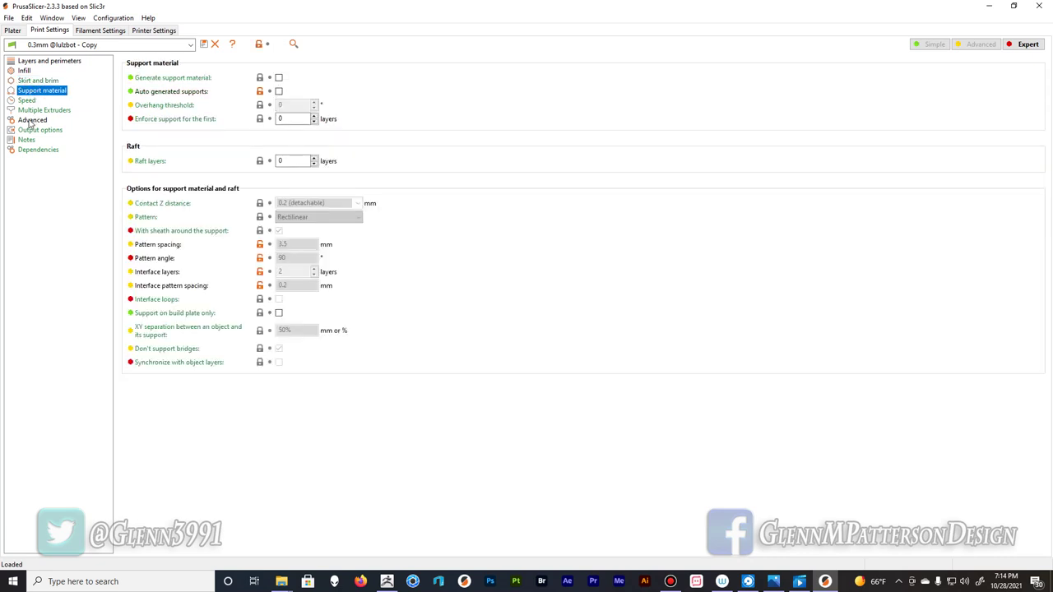
Check the Advanced extrusion widths and the 0.3 mm elephant foot compensation
{"action": "left_click", "coordinate": [31, 120]}
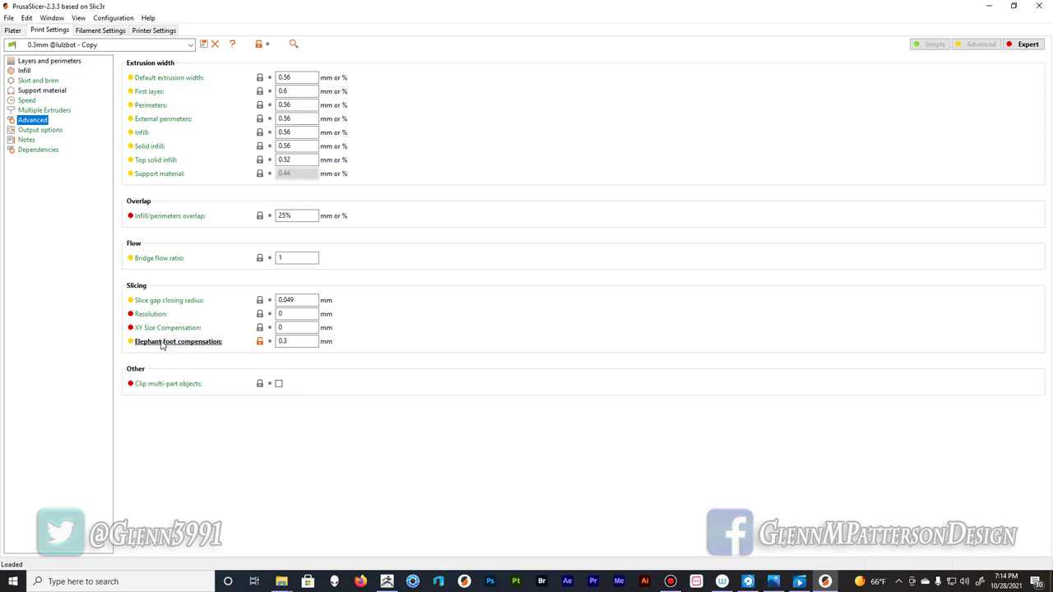
{"action": "mouse_move", "coordinate": [170, 346]}
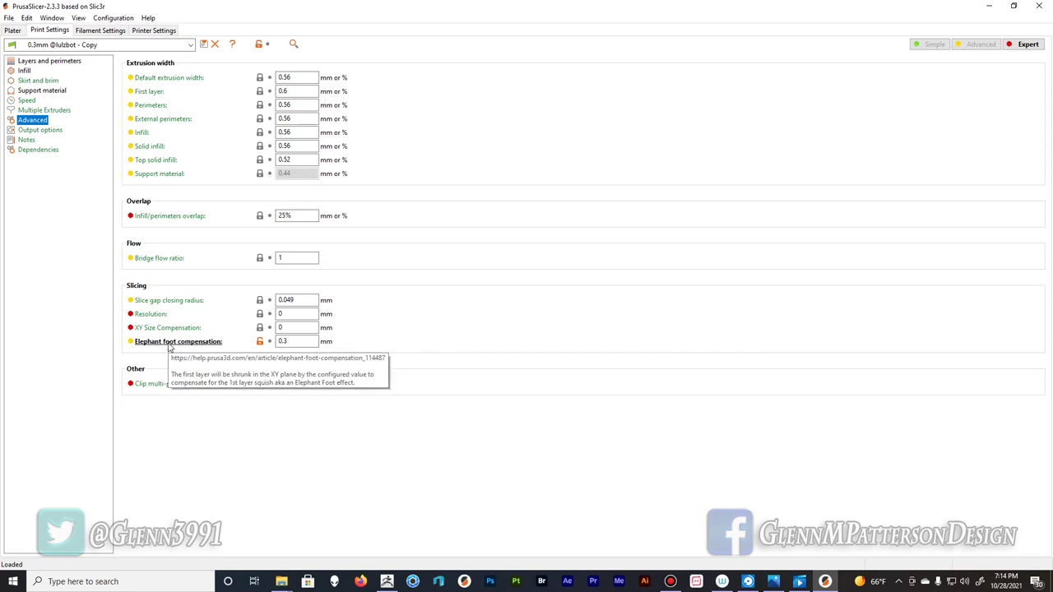
{"action": "mouse_move", "coordinate": [282, 345]}
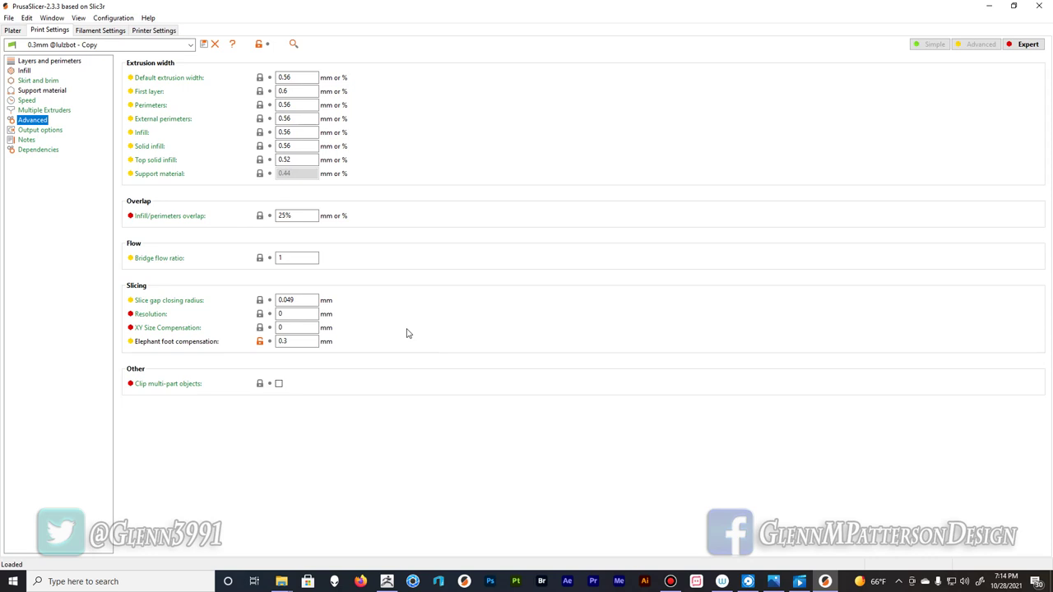
Slice the puzzle disc from the plater, giving a 5h4m estimate and 95.18 g filament
{"action": "left_click", "coordinate": [11, 30]}
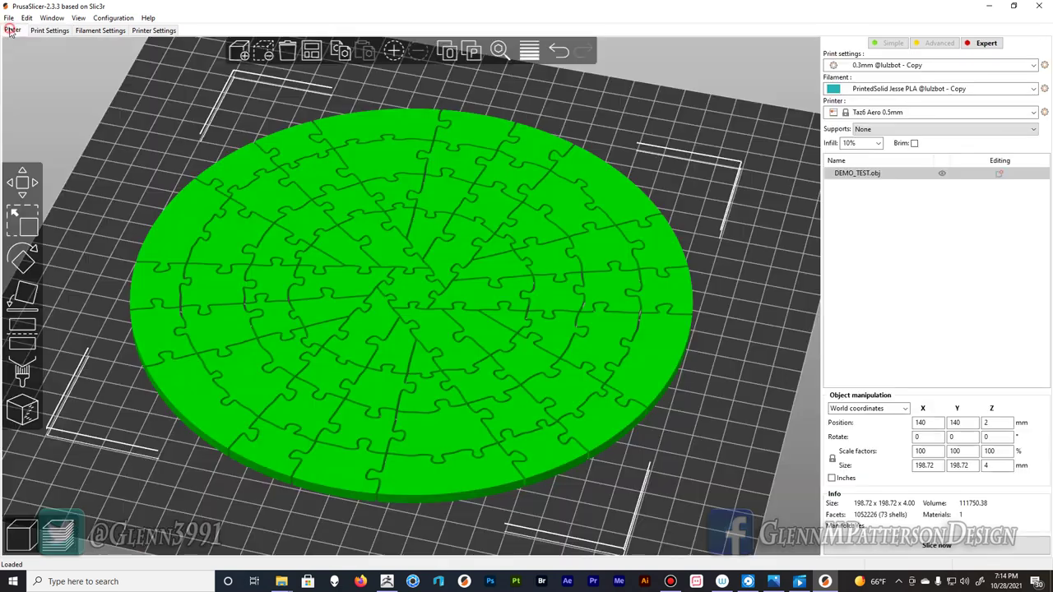
{"action": "left_click", "coordinate": [925, 545]}
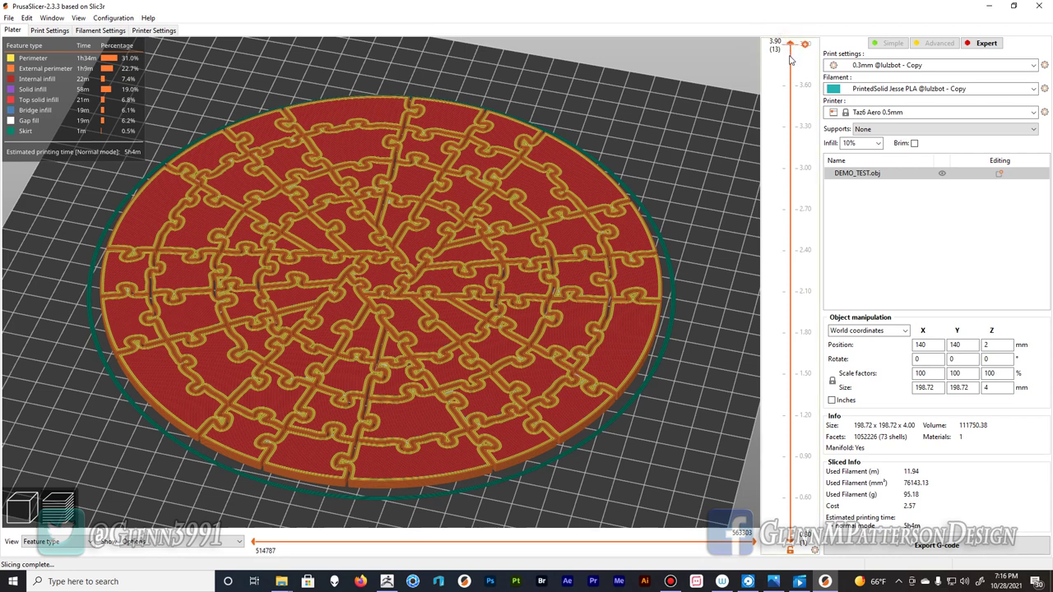
Lower the layer slider to the 0.60 mm second layer and zoom into the toolpaths
{"action": "left_click_drag", "start_coordinate": [790, 44], "coordinate": [789, 120]}
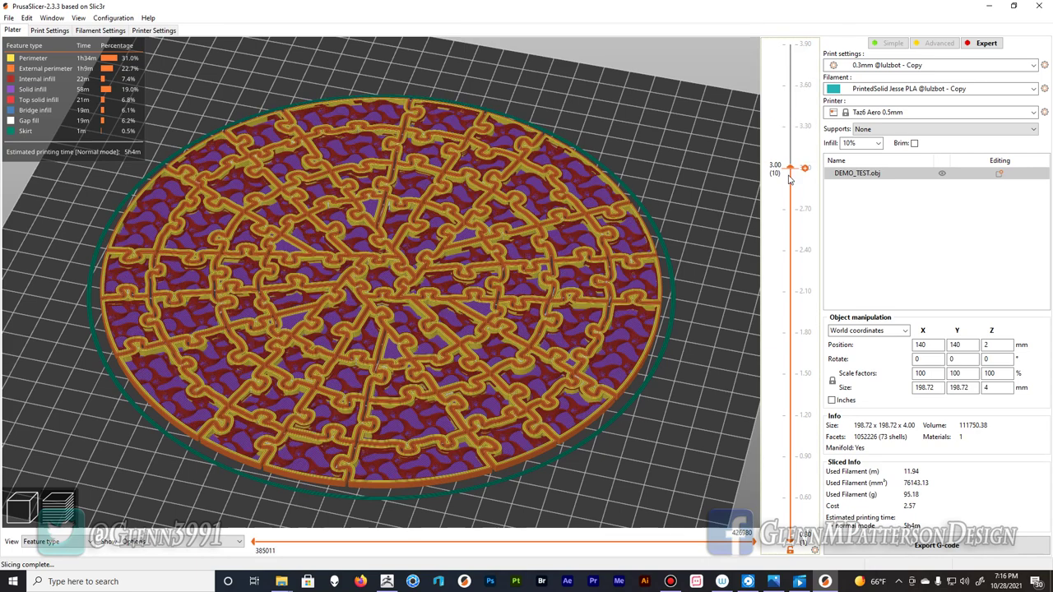
{"action": "left_click", "coordinate": [783, 205]}
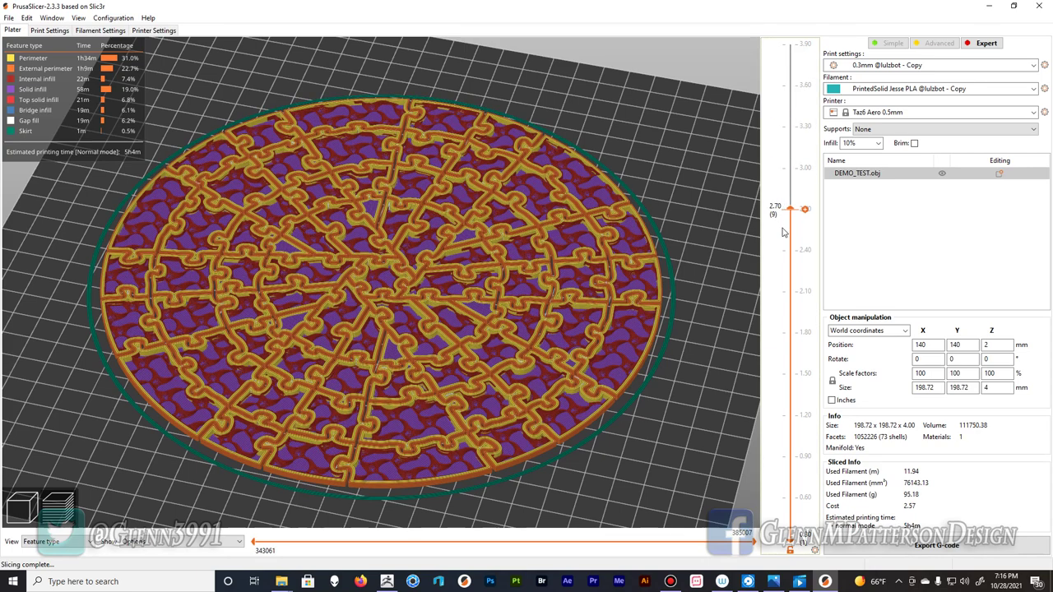
{"action": "left_click_drag", "start_coordinate": [784, 234], "coordinate": [796, 550]}
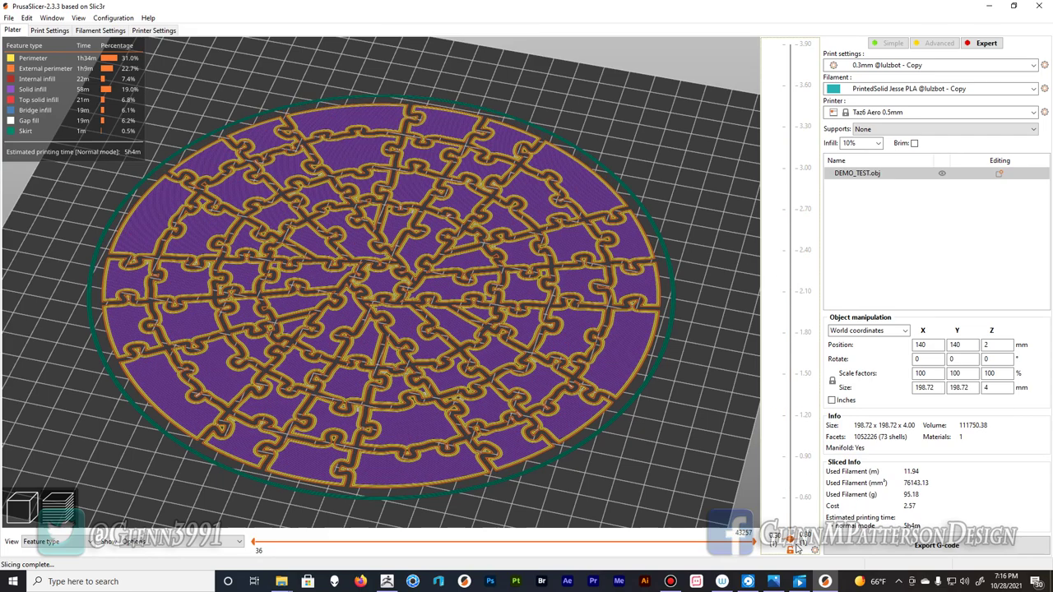
{"action": "scroll", "coordinate": [643, 288], "scroll_direction": "up", "scroll_amount": 5}
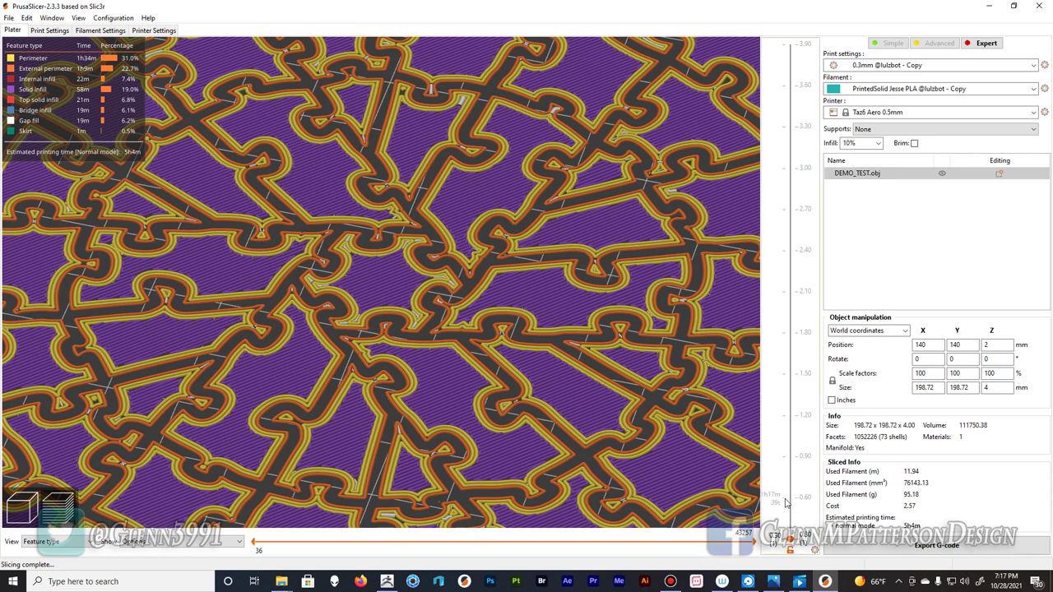
{"action": "scroll", "coordinate": [785, 503], "scroll_direction": "up", "scroll_amount": 1}
{"action": "scroll", "coordinate": [804, 537], "scroll_direction": "up", "scroll_amount": 1}
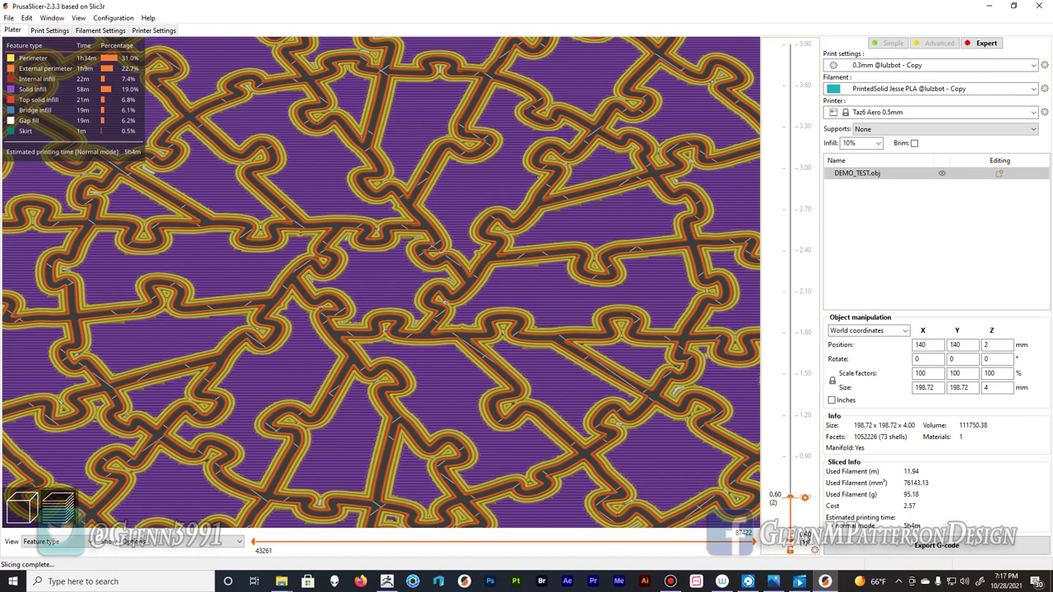
Step the layer preview back up to the top layer at 3.90 mm (layer 13)
{"action": "key", "text": "Up"}
{"action": "key", "text": "Up"}
{"action": "key", "text": "Up"}
{"action": "key", "text": "Up"}
{"action": "key", "text": "Up"}
{"action": "key", "text": "Up"}
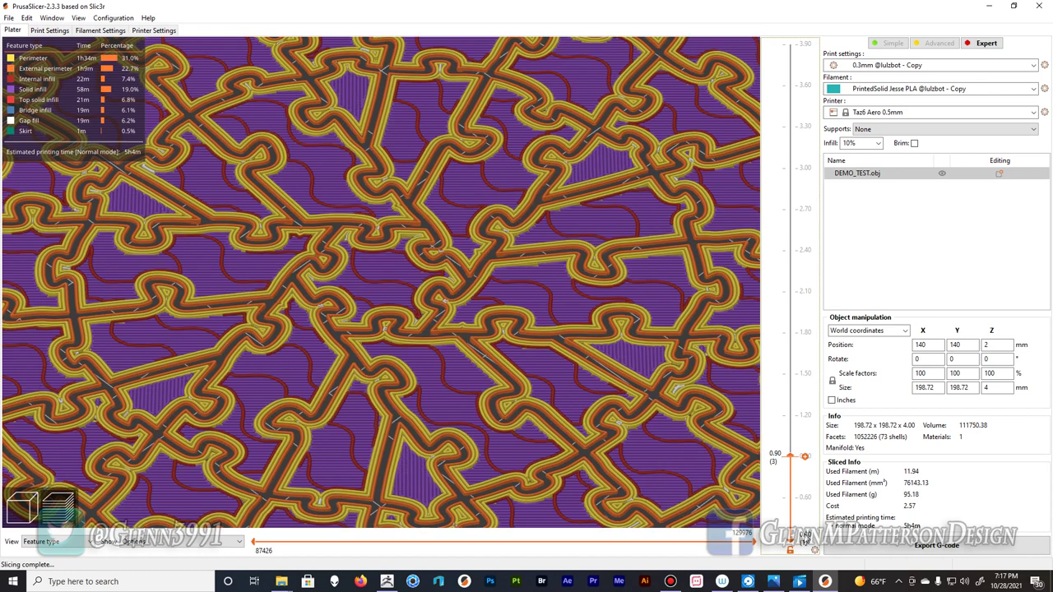
{"action": "key", "text": "Up"}
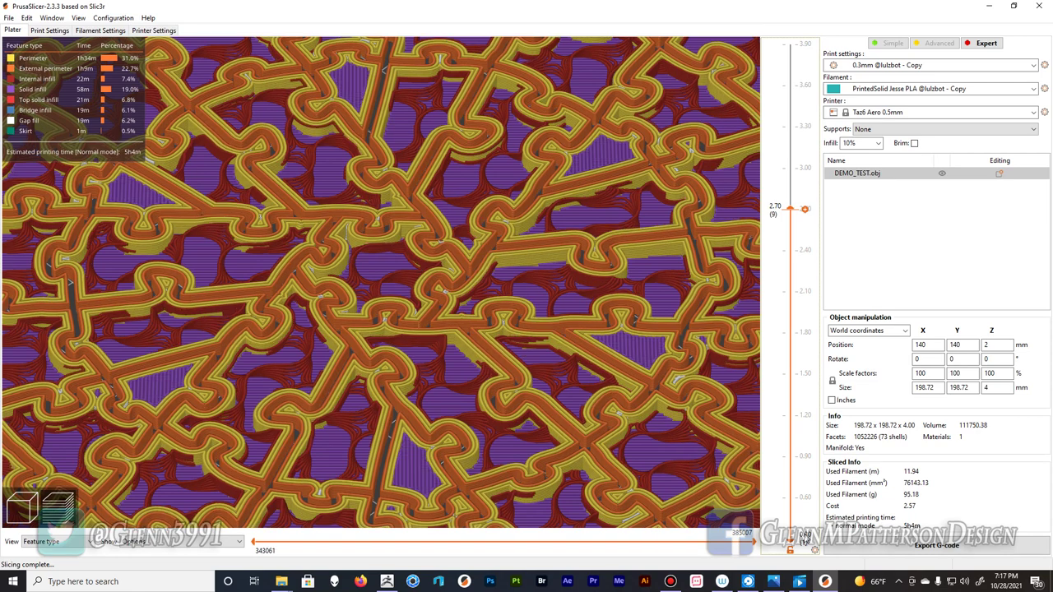
{"action": "key", "text": "Up"}
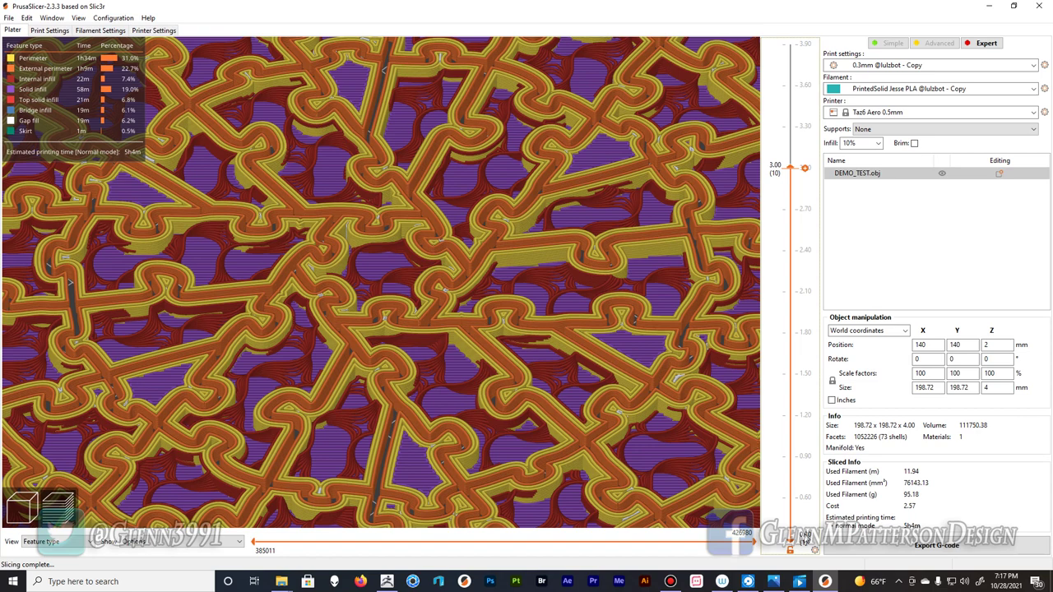
{"action": "key", "text": "Up"}
{"action": "key", "text": "Up"}
{"action": "key", "text": "Up"}
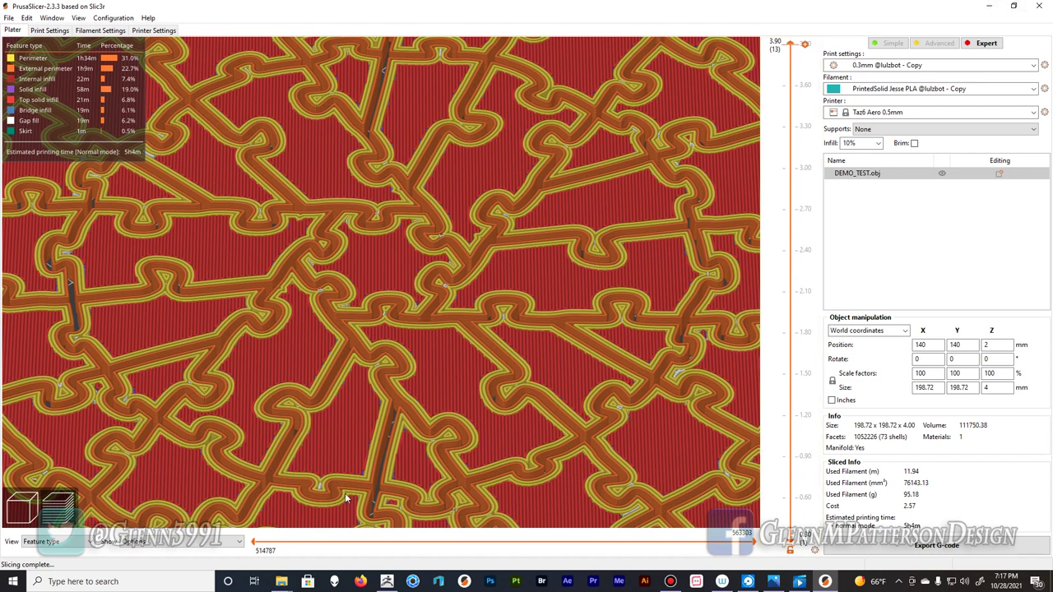
Bring up Tolerance Guide.jpg showing the printed tolerance strip and puzzle disc
{"action": "left_click", "coordinate": [772, 582]}
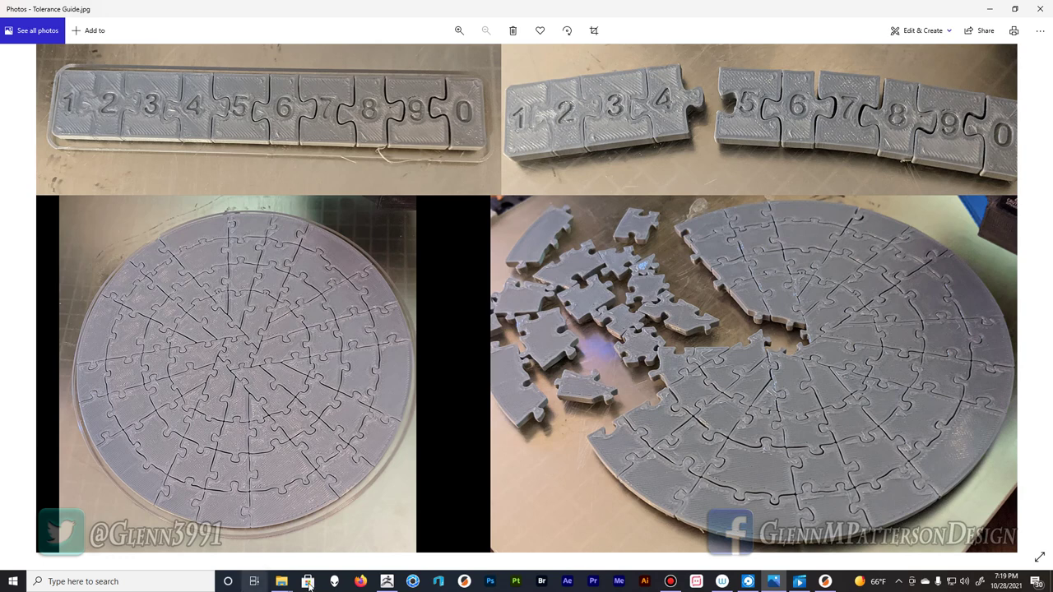
Back in ZBrush, load the CIRCLE_PIE and then CIRCLE_SPIRAL startup puzzles from the Macro palette
{"action": "left_click", "coordinate": [387, 582]}
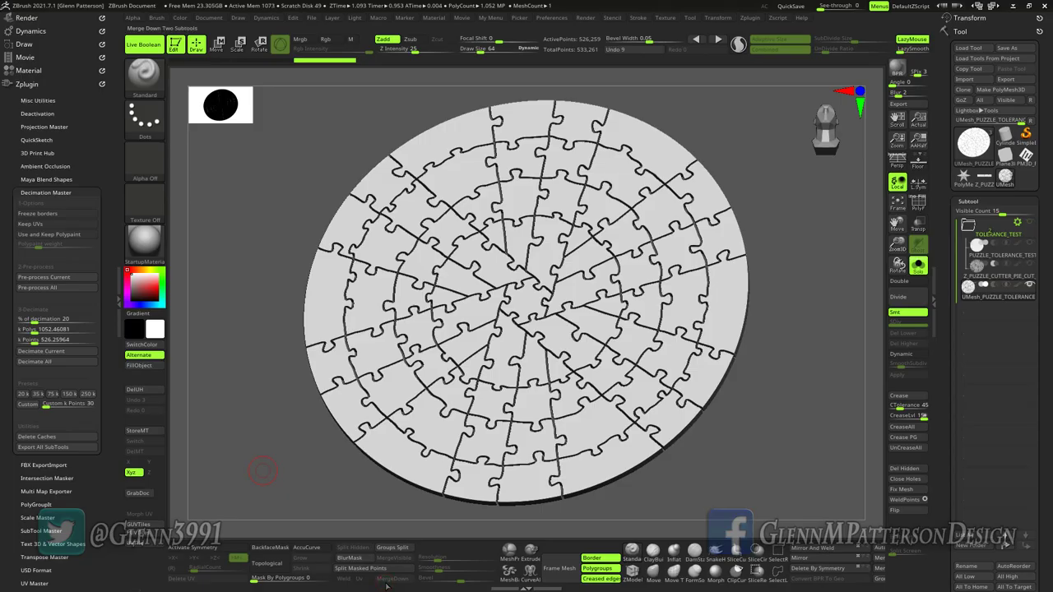
{"action": "scroll", "coordinate": [1047, 339], "scroll_direction": "down", "scroll_amount": 10}
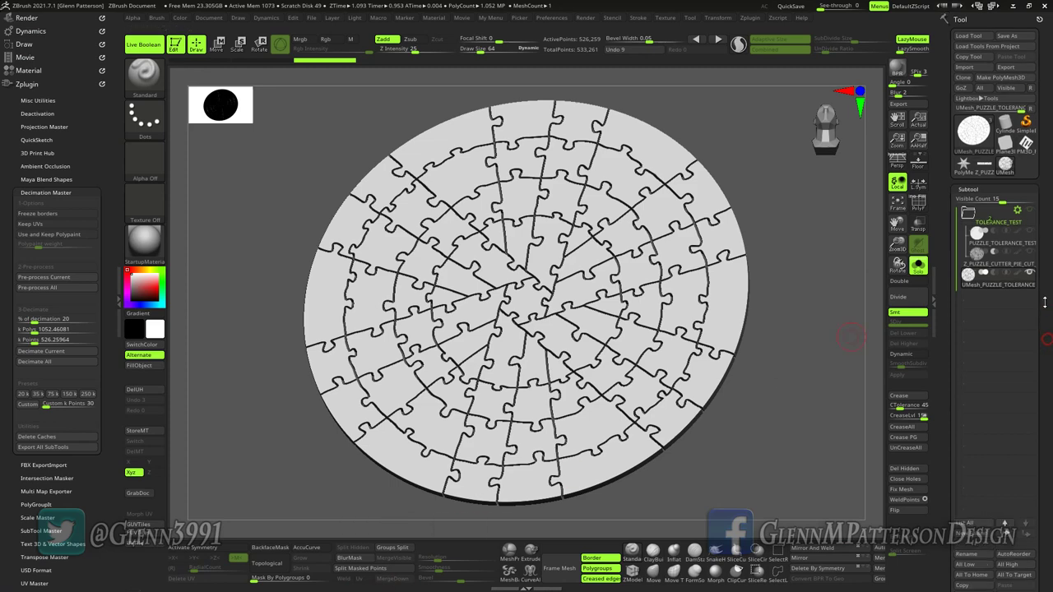
{"action": "scroll", "coordinate": [1050, 163], "scroll_direction": "down", "scroll_amount": 2}
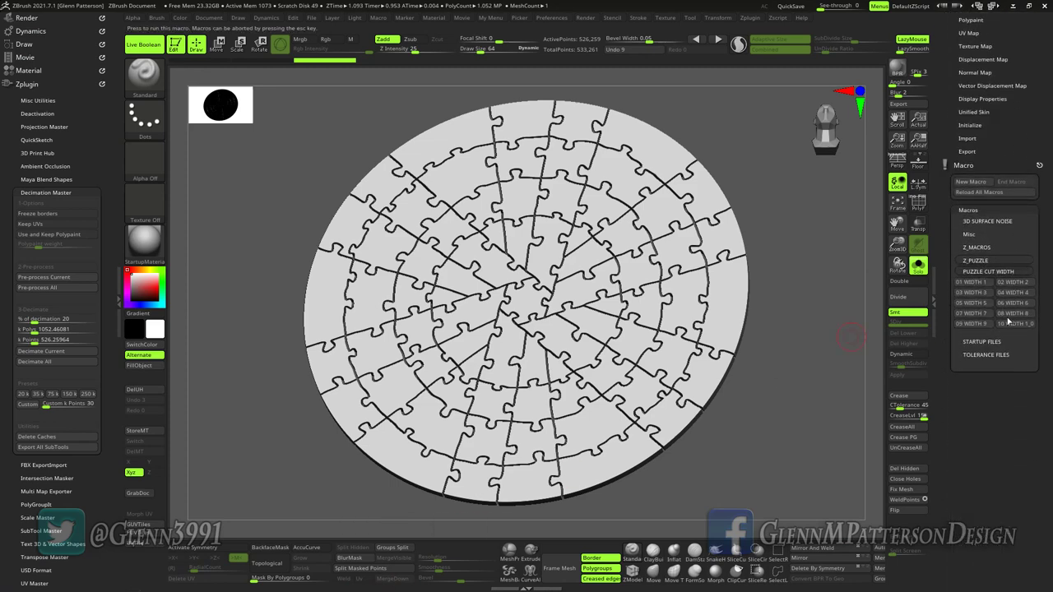
{"action": "left_click", "coordinate": [988, 343]}
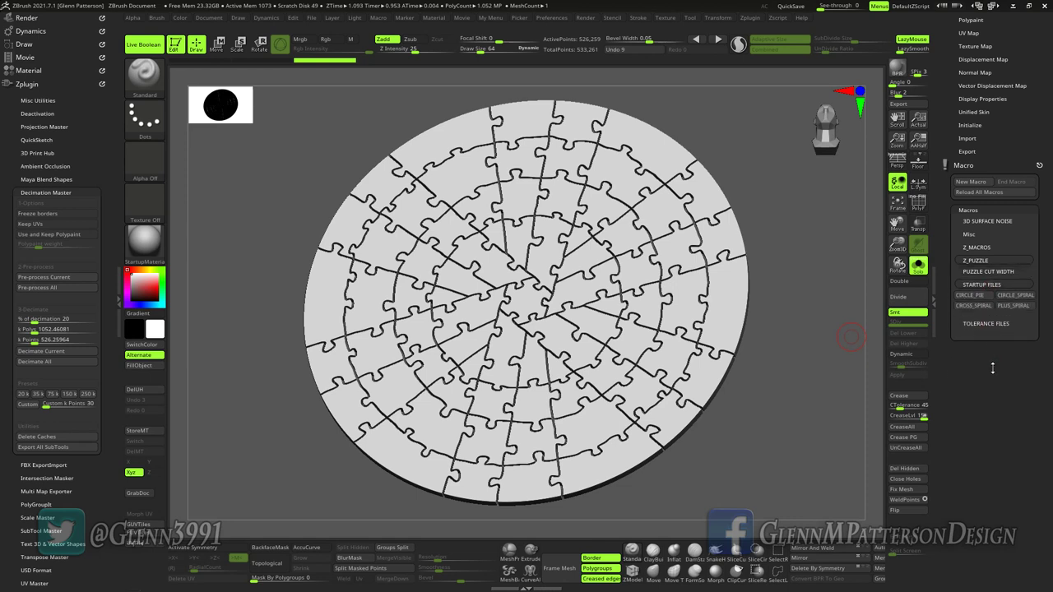
{"action": "scroll", "coordinate": [993, 368], "scroll_direction": "up", "scroll_amount": 1}
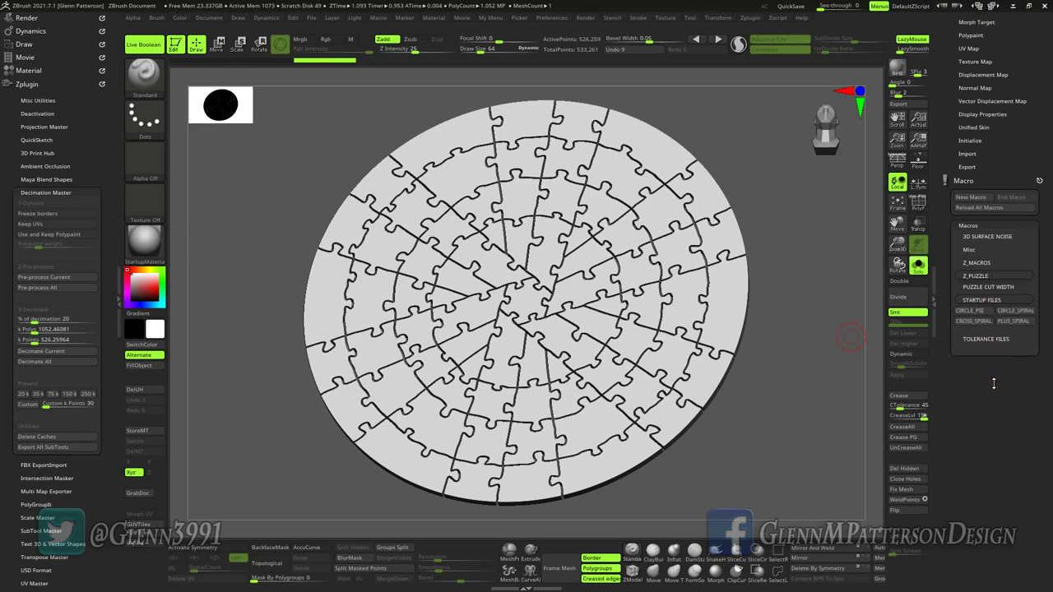
{"action": "left_click", "coordinate": [973, 314]}
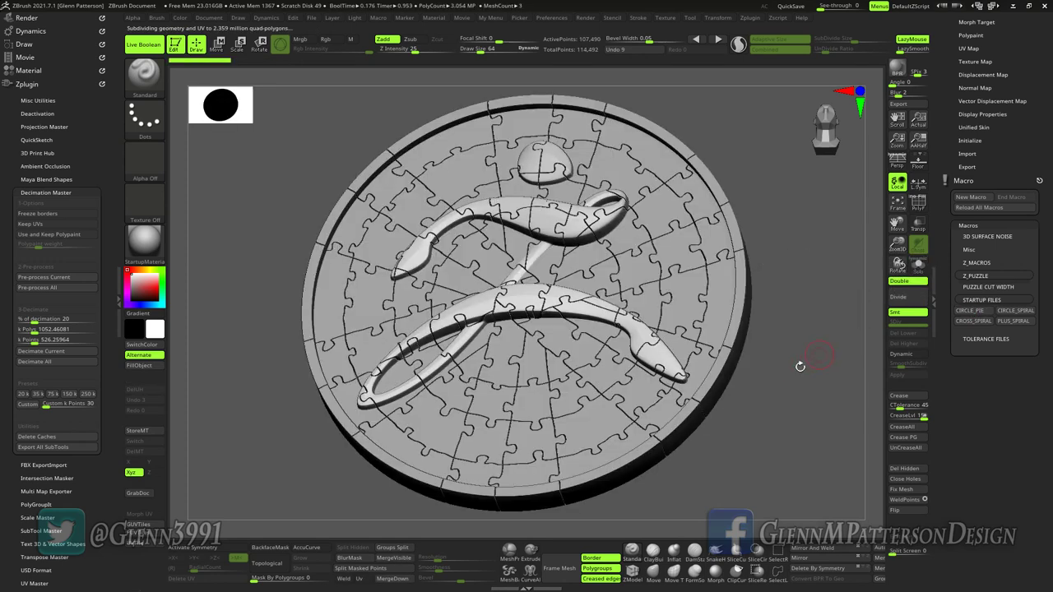
{"action": "left_click_drag", "start_coordinate": [794, 372], "coordinate": [793, 401]}
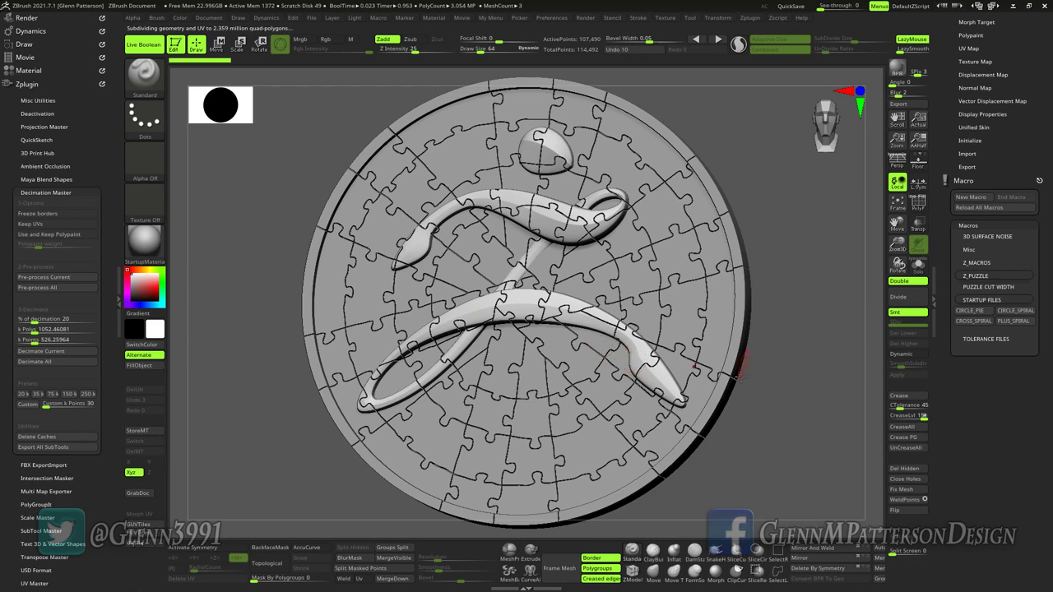
{"action": "left_click", "coordinate": [1008, 311]}
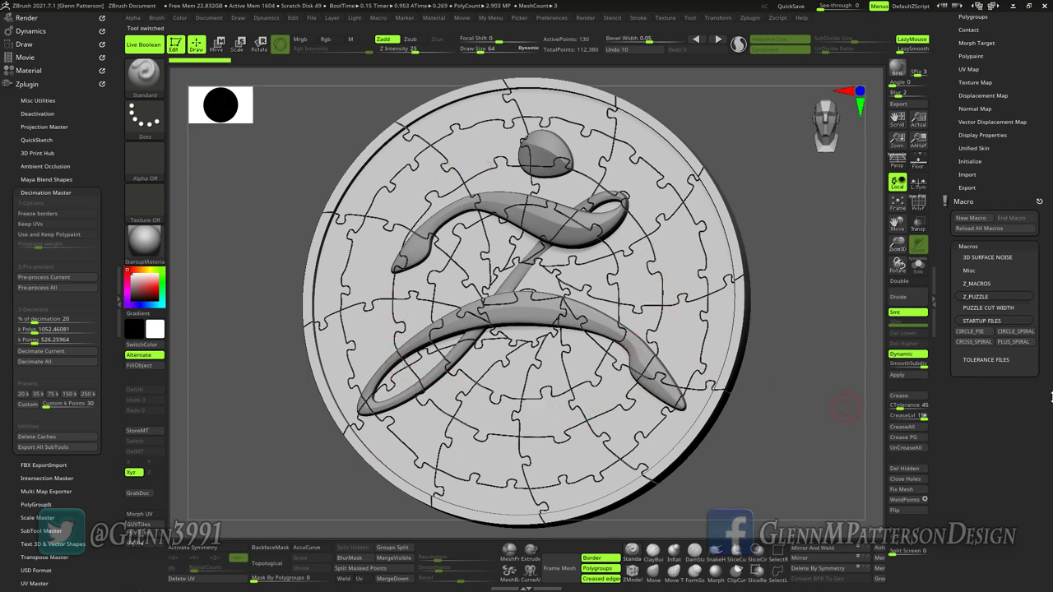
Load the plus-shaped CROSS_SPIRAL jigsaw puzzle with the raised Z logo
{"action": "left_click", "coordinate": [971, 344]}
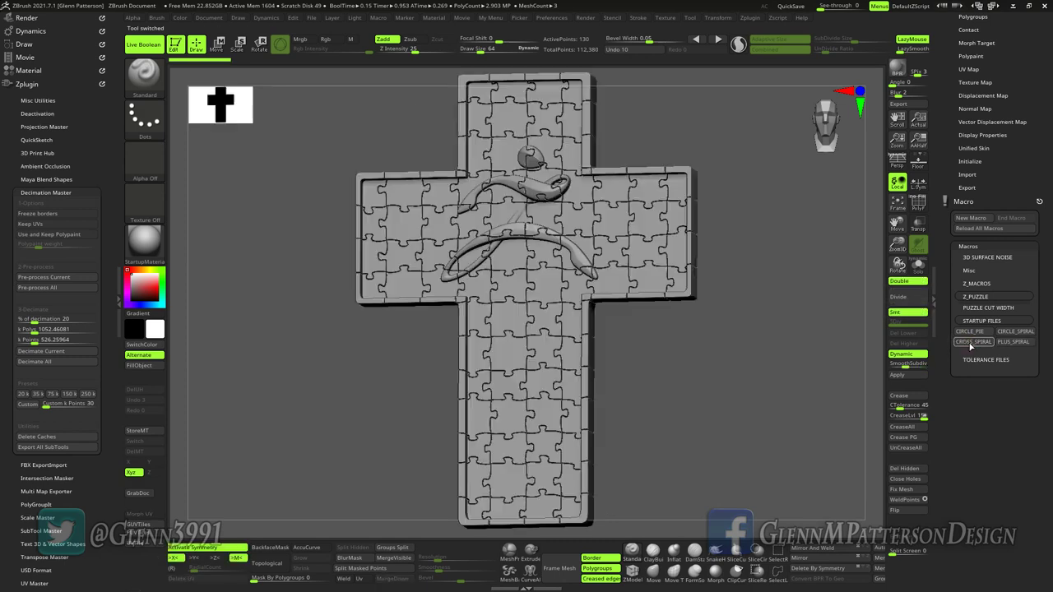
{"action": "left_click", "coordinate": [1025, 344]}
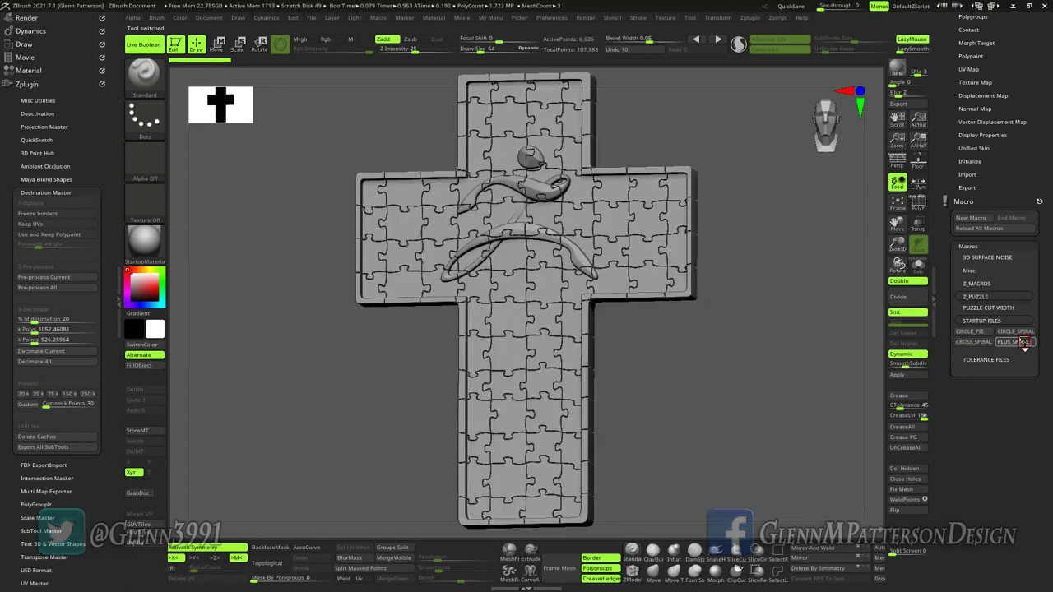
{"action": "left_click", "coordinate": [1001, 344]}
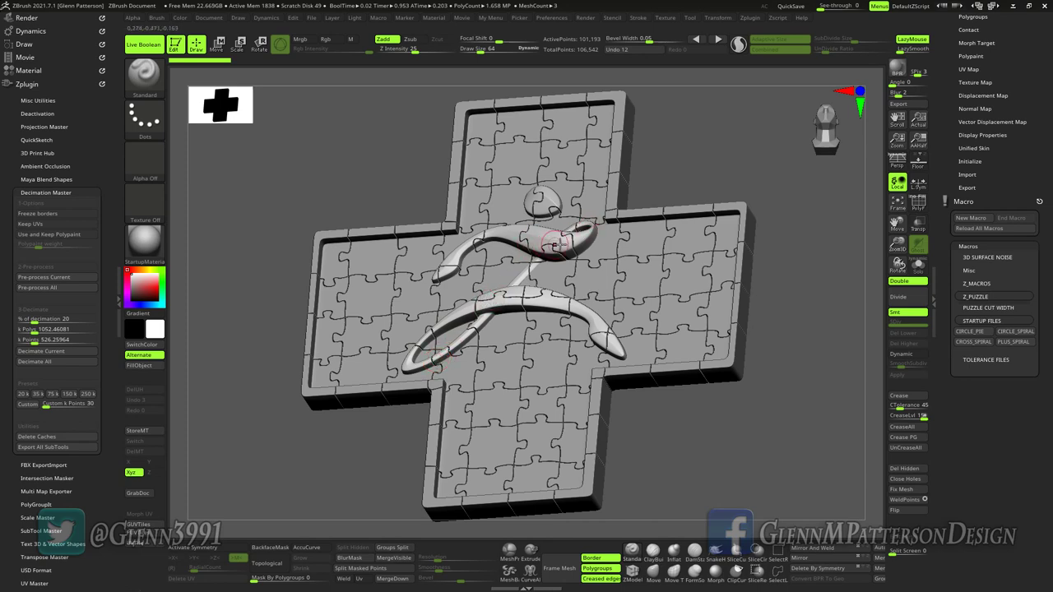
Rotate and pan around the puzzle cross, then scroll the tray up to the SubTool list
{"action": "right_click_drag", "start_coordinate": [571, 255], "coordinate": [564, 223]}
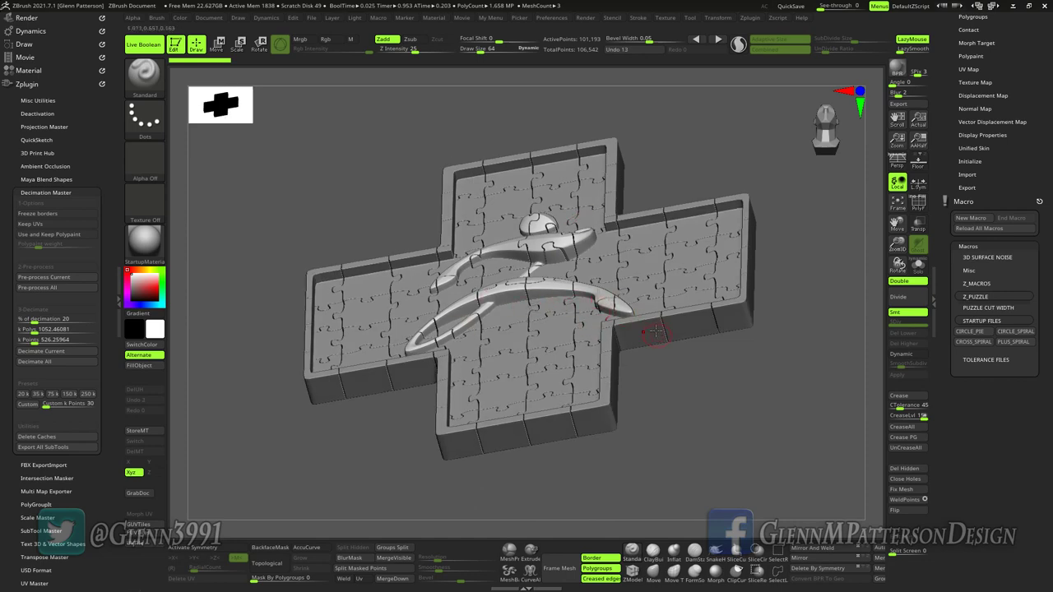
{"action": "mouse_move", "coordinate": [592, 277]}
{"action": "right_mouse_down"}
{"action": "mouse_move", "coordinate": [630, 272]}
{"action": "mouse_move", "coordinate": [597, 268]}
{"action": "right_mouse_up"}
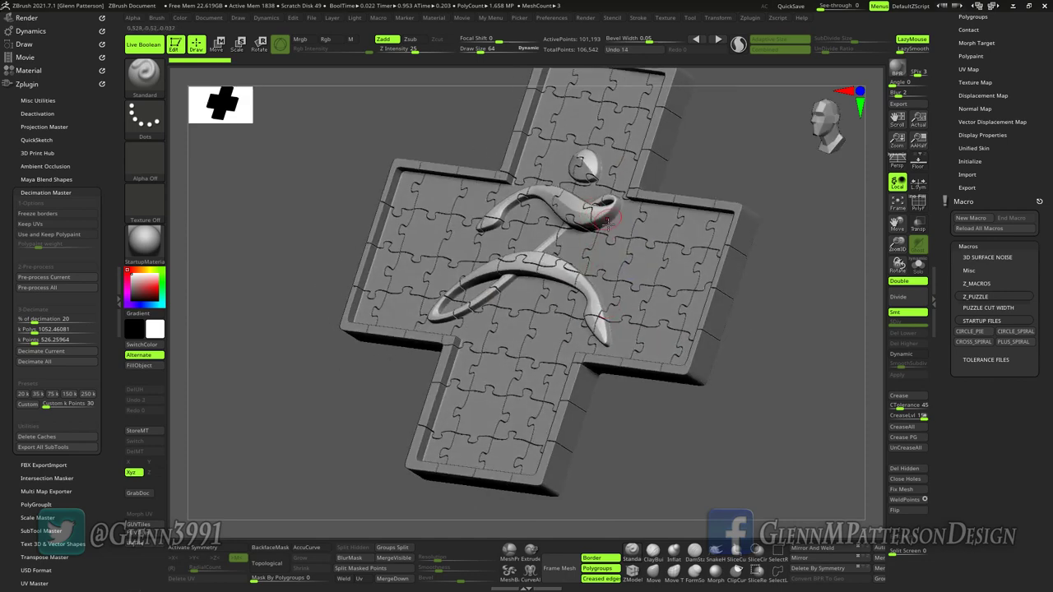
{"action": "right_click_drag", "start_coordinate": [543, 313], "coordinate": [556, 323]}
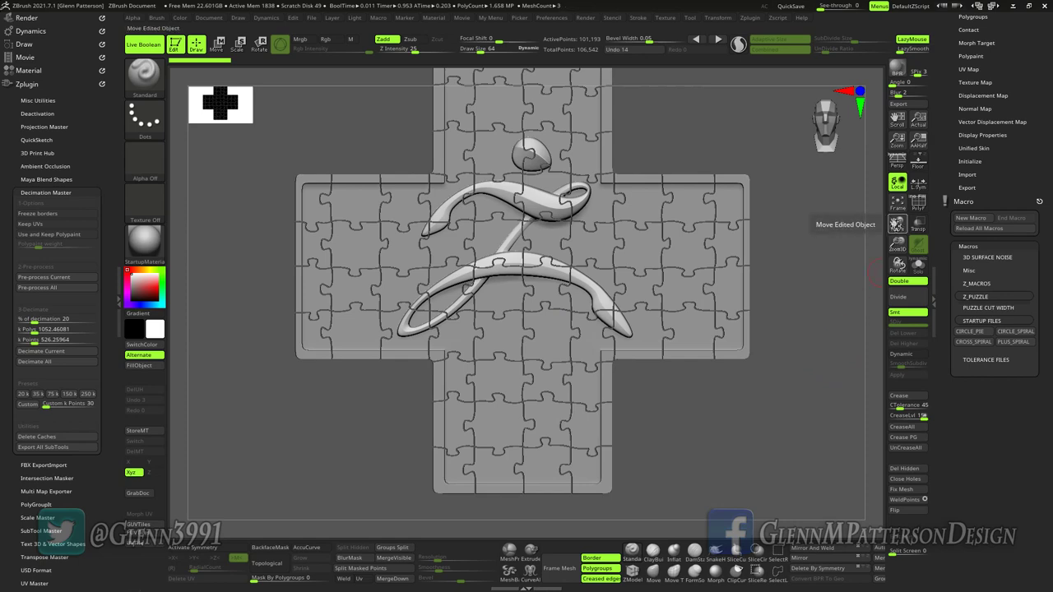
{"action": "left_click_drag", "start_coordinate": [898, 224], "coordinate": [892, 240]}
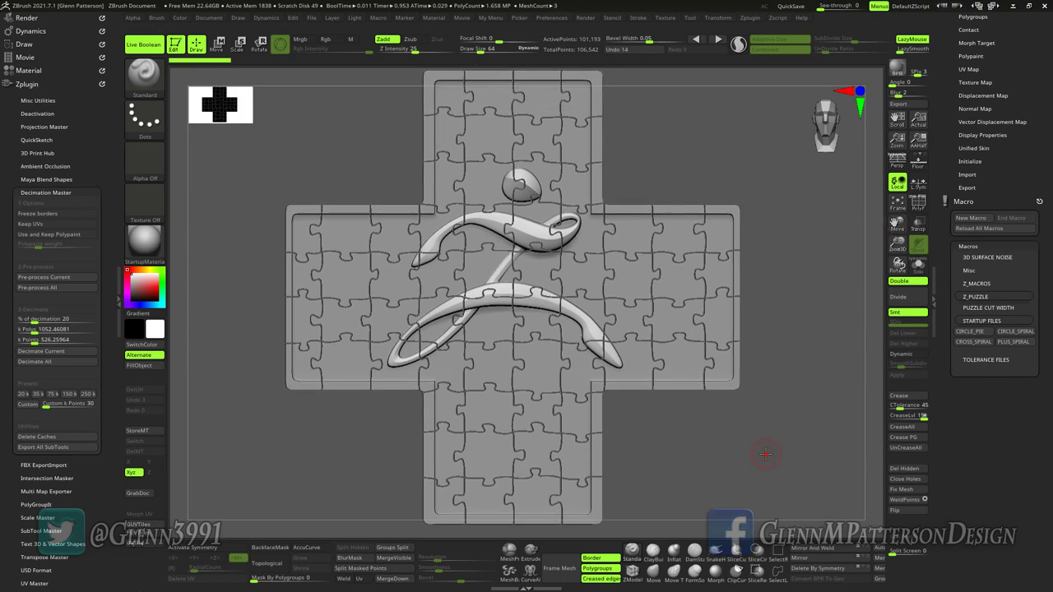
{"action": "left_click_drag", "start_coordinate": [765, 454], "coordinate": [394, 327]}
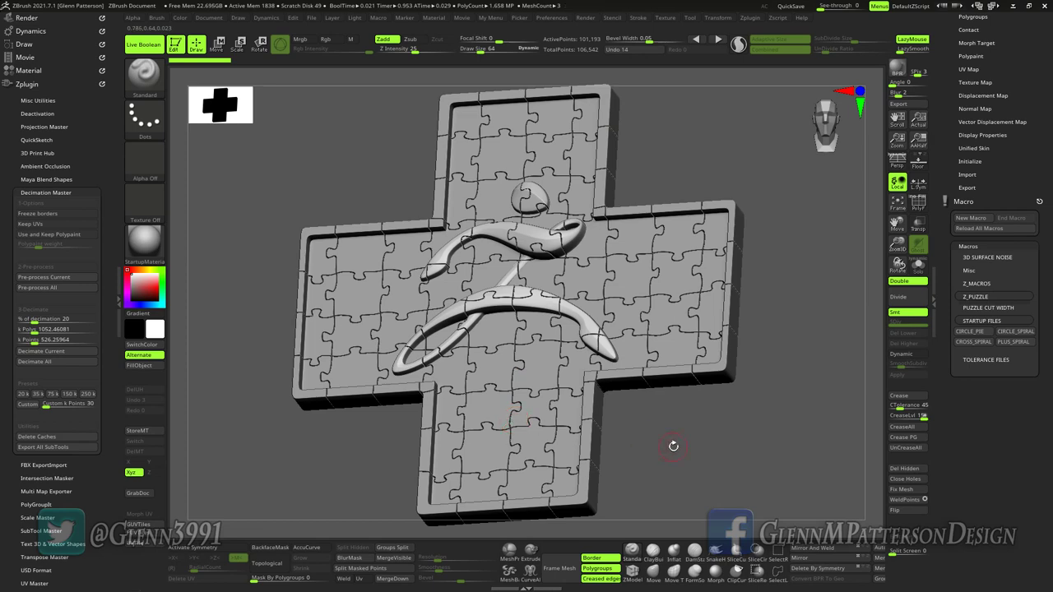
{"action": "left_click_drag", "start_coordinate": [673, 446], "coordinate": [672, 451]}
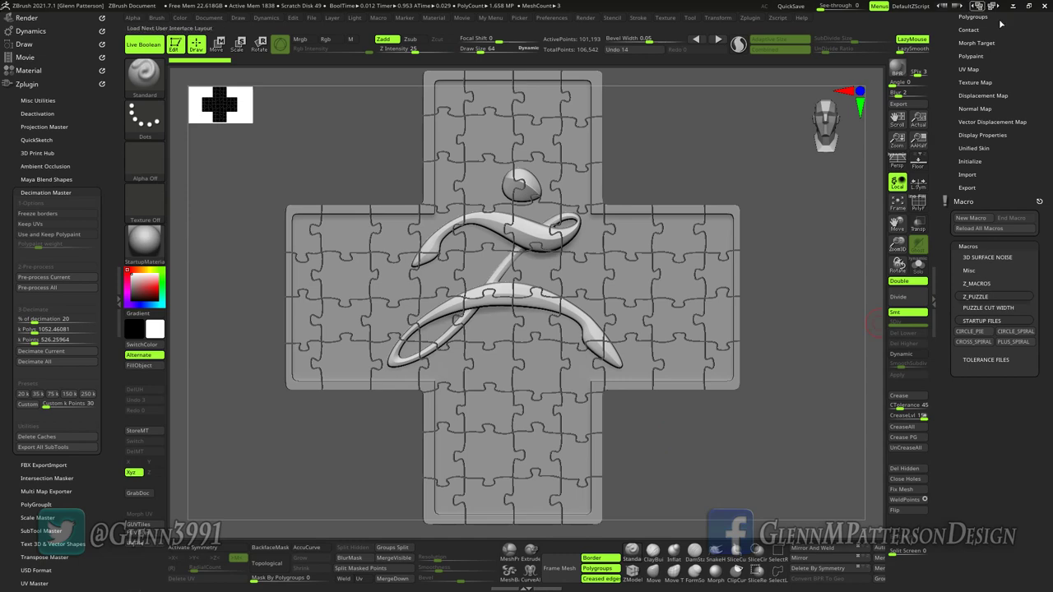
{"action": "left_click_drag", "start_coordinate": [1024, 62], "coordinate": [986, 210]}
{"action": "scroll", "coordinate": [982, 228], "scroll_direction": "up", "scroll_amount": 10}
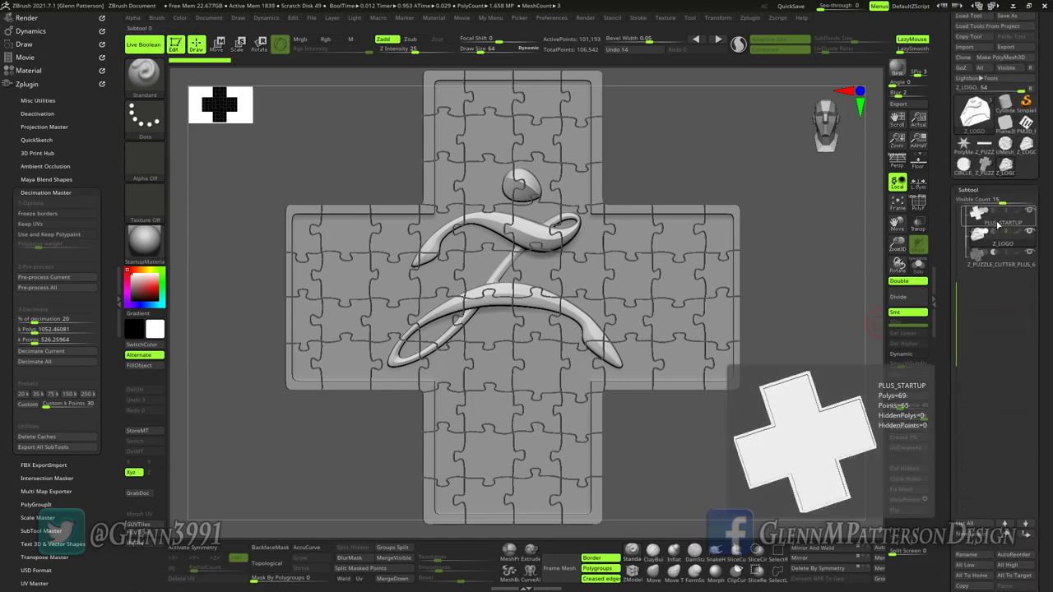
Read PLUS_STARTUP's 200 × 200 × 15 mm size in Scale Master, then select Z_PUZZLE_CUTTER_PLUS
{"action": "left_click", "coordinate": [997, 223]}
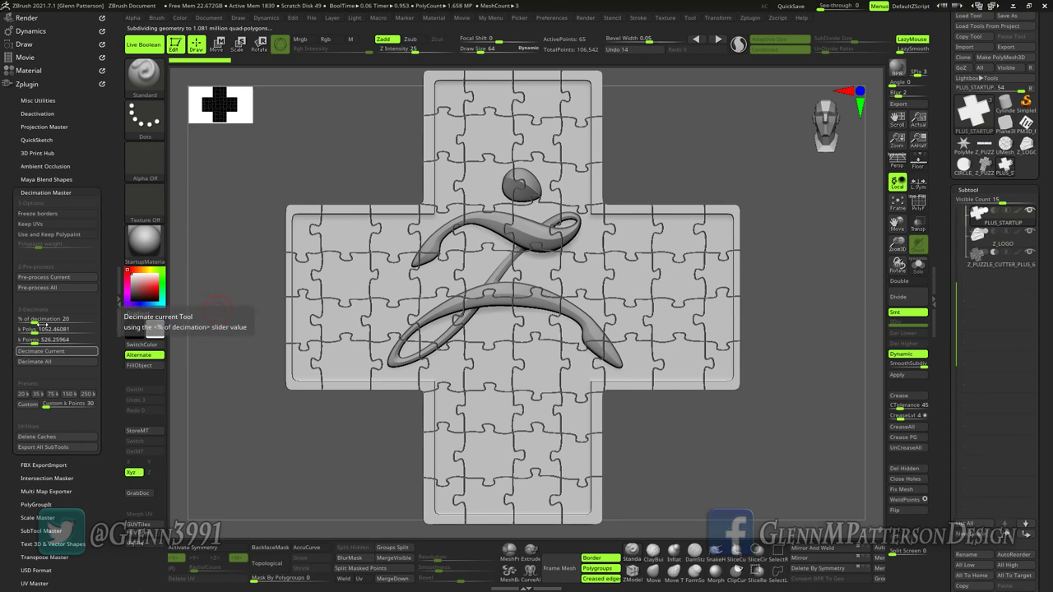
{"action": "left_click", "coordinate": [39, 518]}
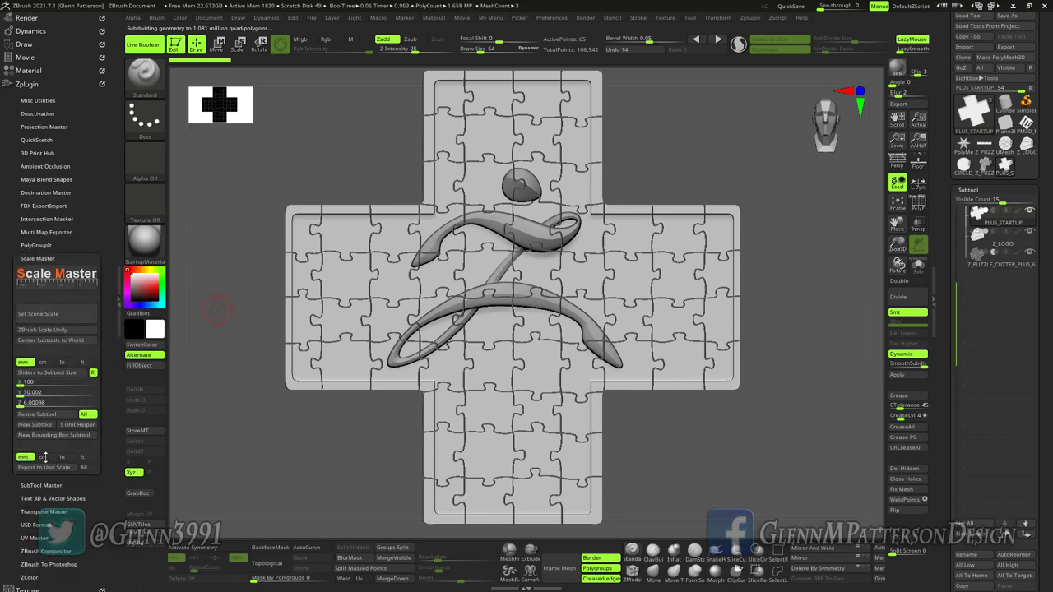
{"action": "left_click", "coordinate": [40, 378]}
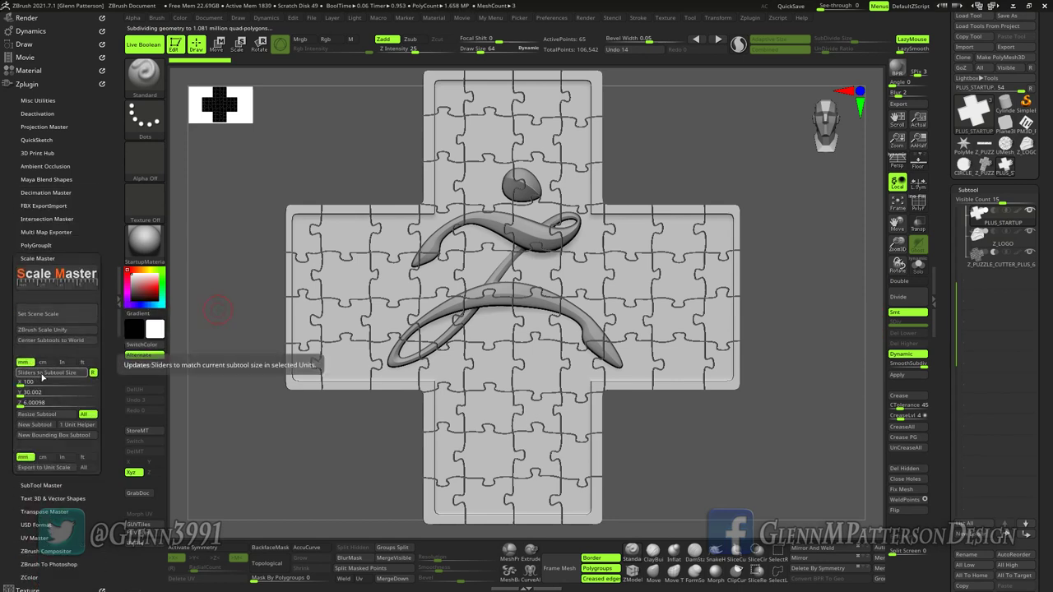
{"action": "left_click", "coordinate": [31, 393]}
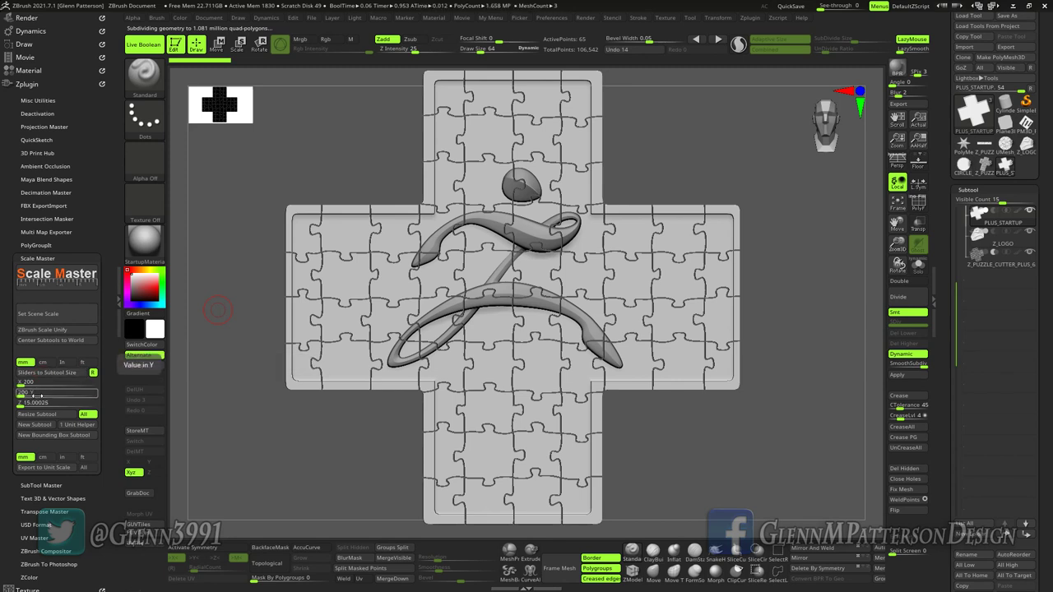
{"action": "key", "text": "Return"}
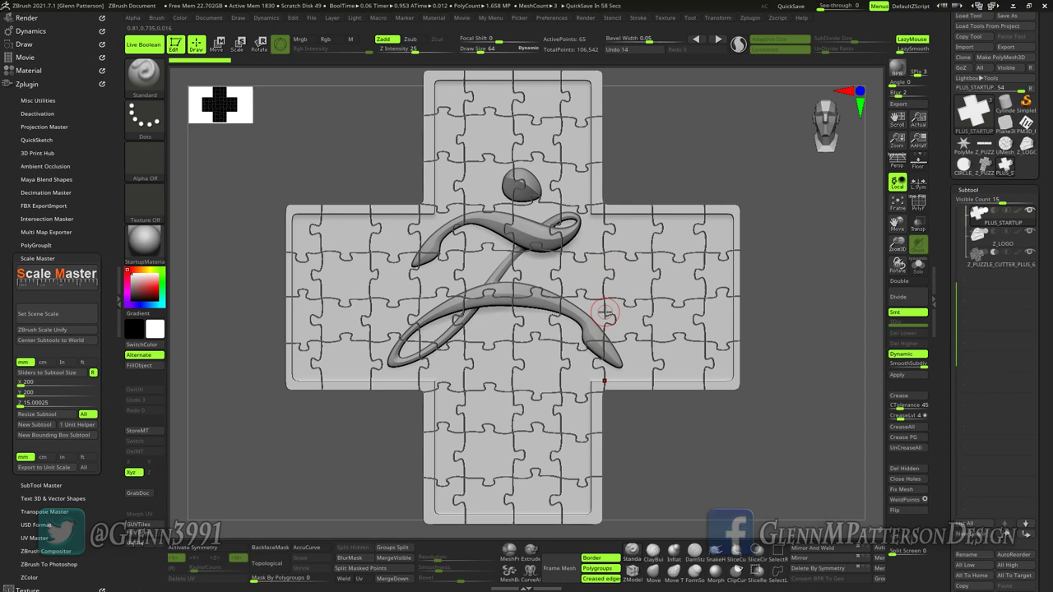
{"action": "left_click", "coordinate": [1000, 266]}
{"action": "scroll", "coordinate": [1033, 188], "scroll_direction": "down", "scroll_amount": 10}
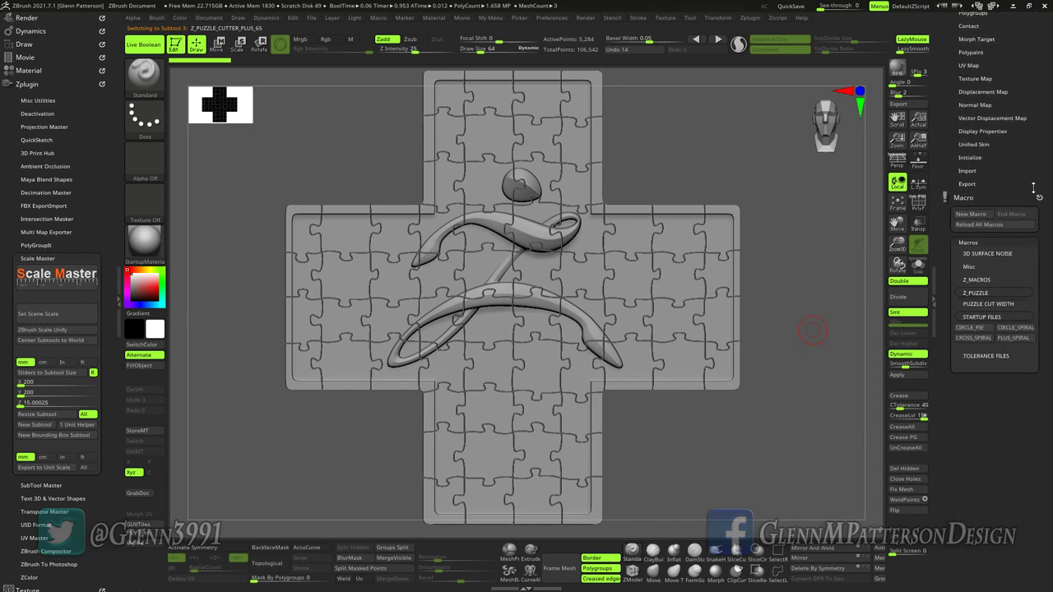
Apply the 02 WIDTH 2 cut-width macro to the cutter and frame the whole cross
{"action": "left_click", "coordinate": [978, 304]}
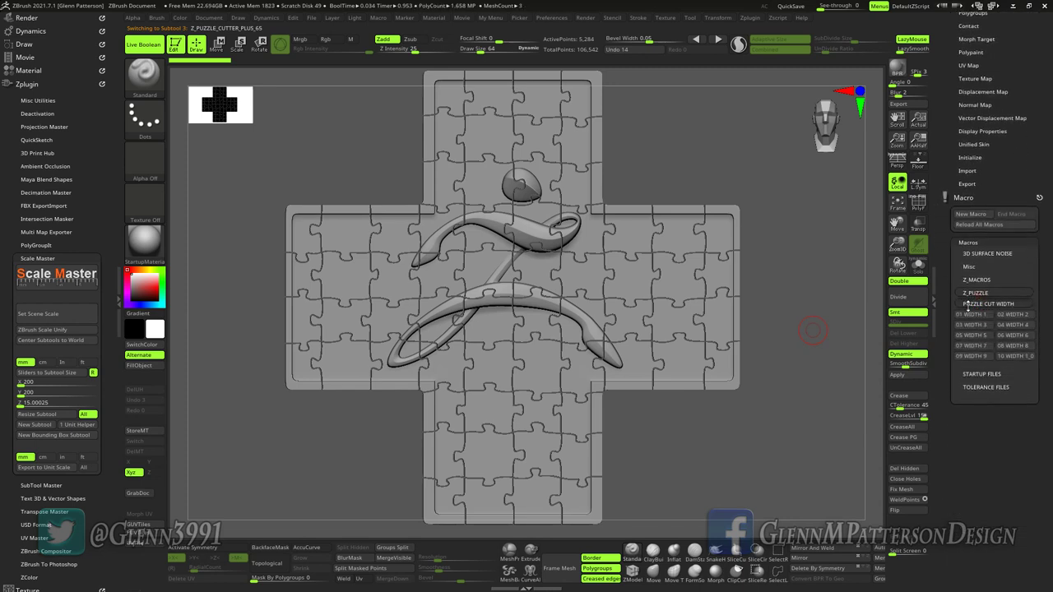
{"action": "left_click", "coordinate": [1011, 314]}
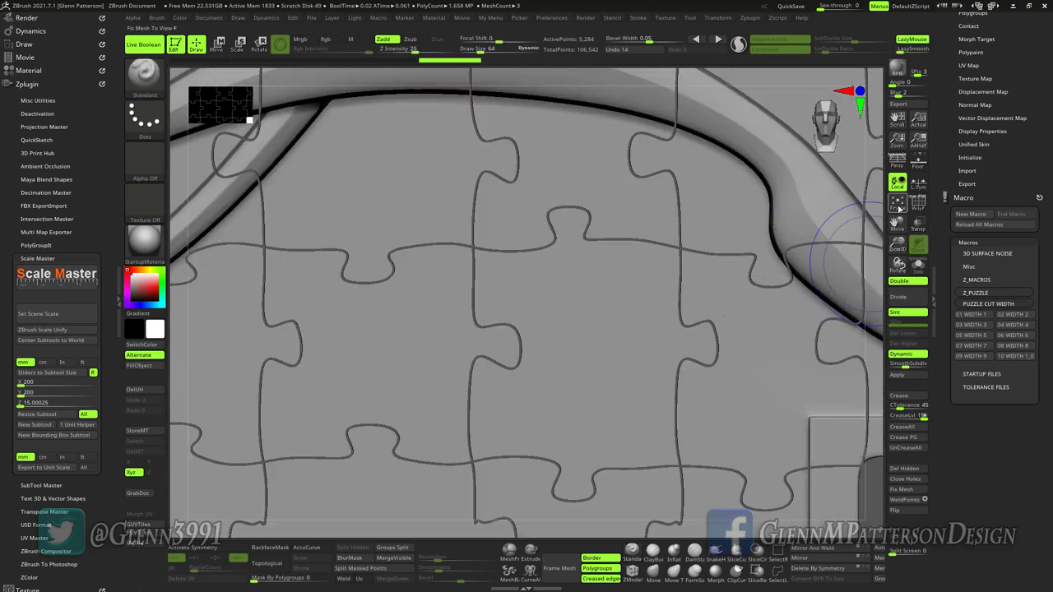
{"action": "left_click", "coordinate": [899, 205]}
{"action": "left_click_drag", "start_coordinate": [756, 480], "coordinate": [749, 444]}
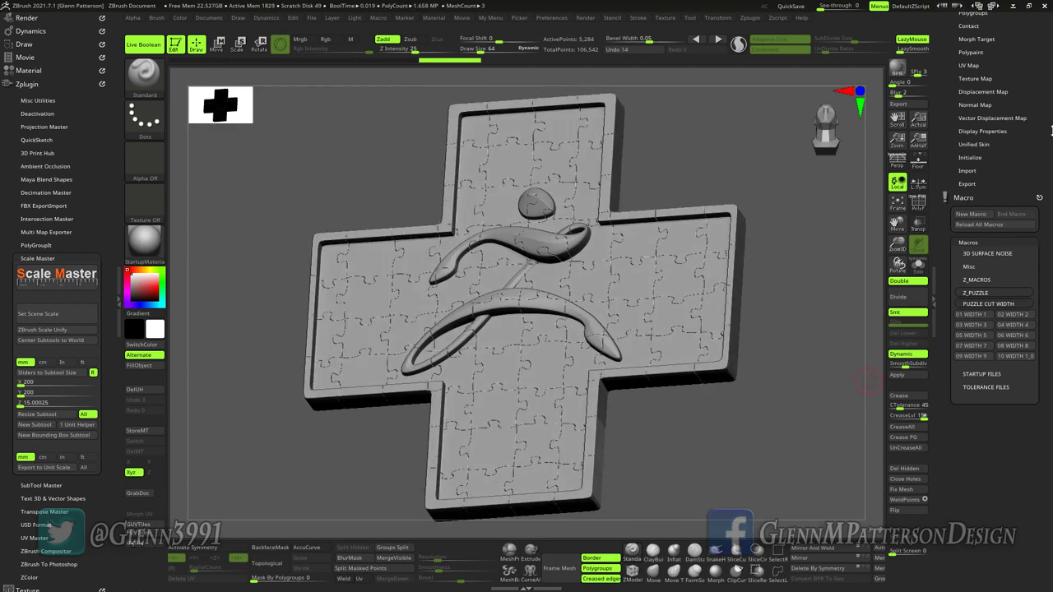
{"action": "scroll", "coordinate": [1037, 238], "scroll_direction": "up", "scroll_amount": 5}
{"action": "scroll", "coordinate": [1038, 238], "scroll_direction": "up", "scroll_amount": 5}
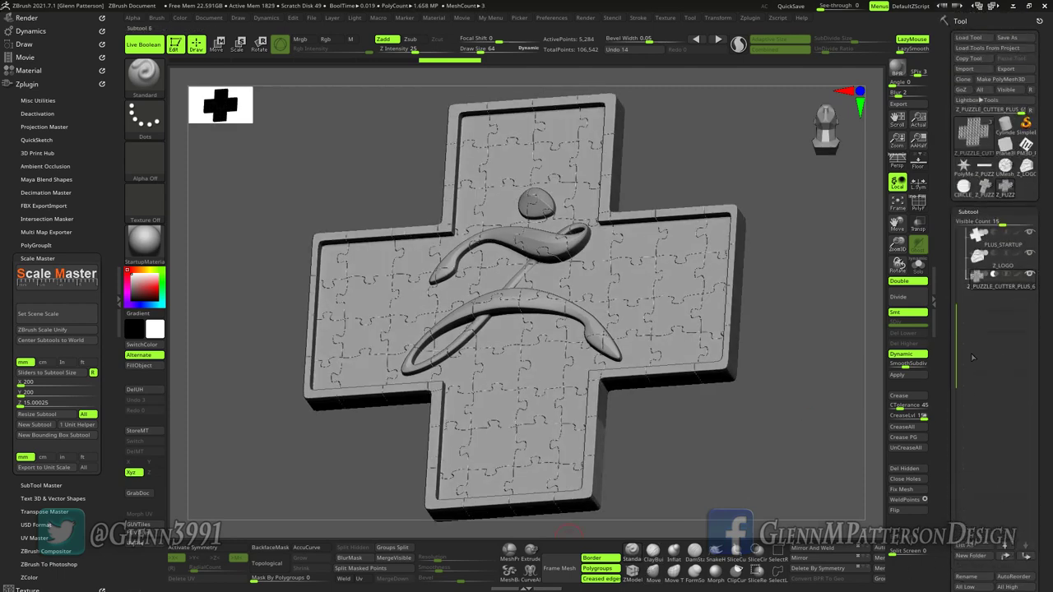
Union-remesh the Z_PUZZLE_PLUS folder into UMesh_PLUS_STARTUP, select it, and turn on PolyF
{"action": "scroll", "coordinate": [972, 329], "scroll_direction": "up", "scroll_amount": 3}
{"action": "left_click", "coordinate": [1020, 237]}
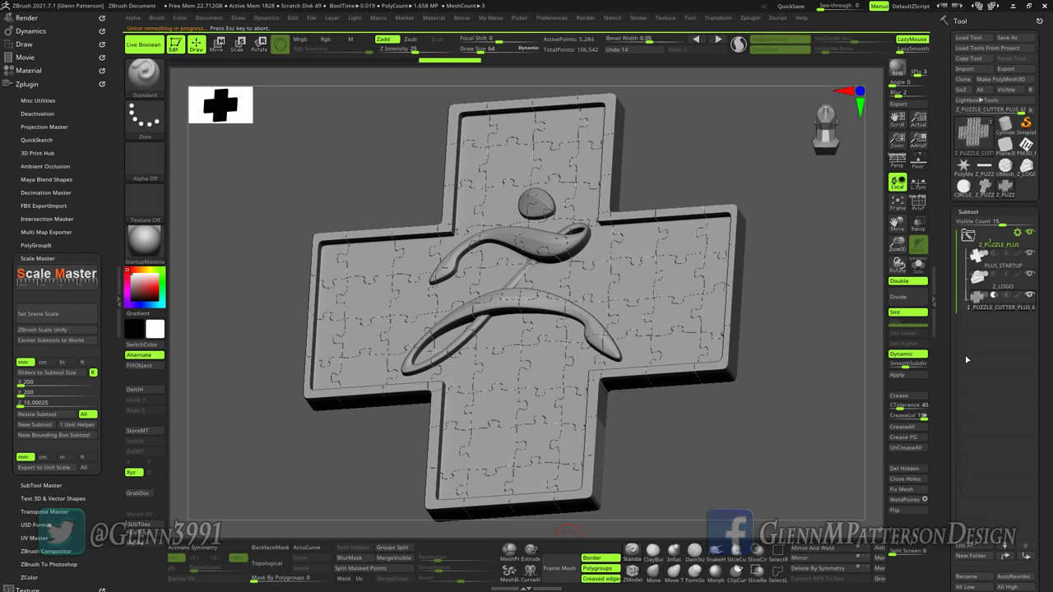
{"action": "left_click", "coordinate": [981, 331]}
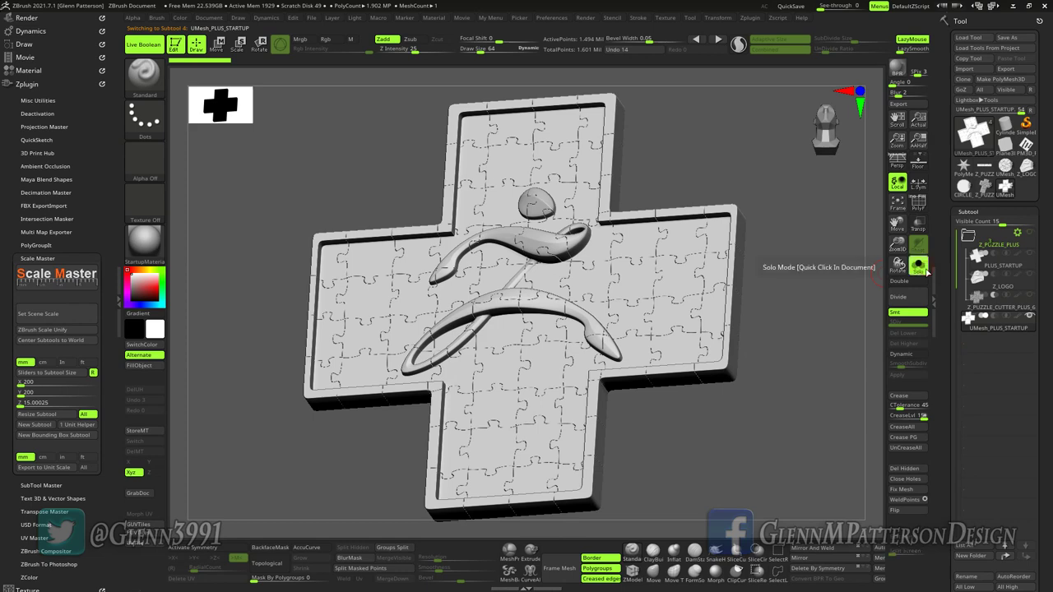
{"action": "left_click", "coordinate": [919, 205]}
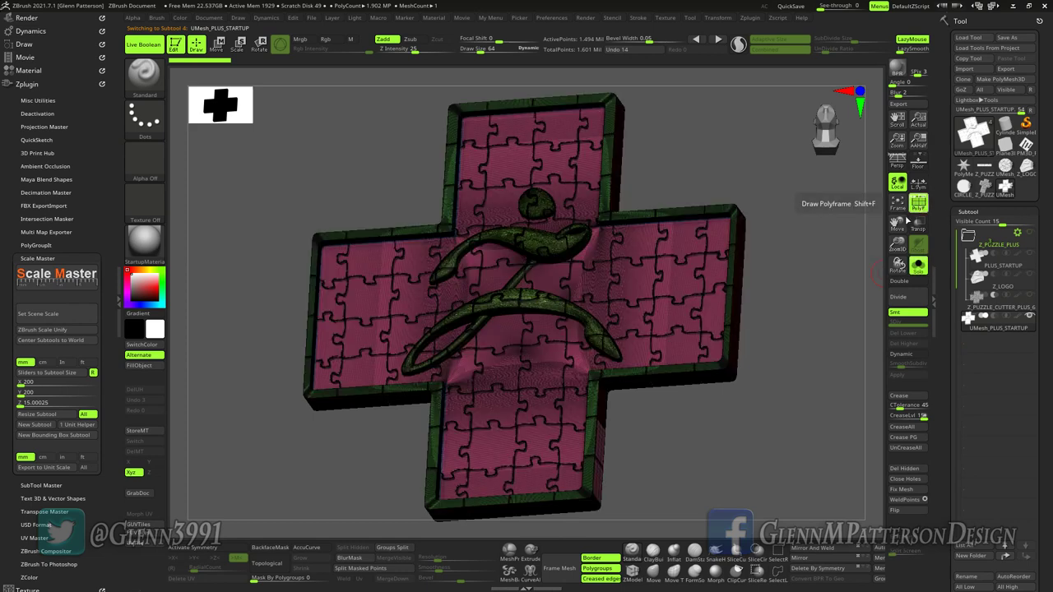
{"action": "left_click_drag", "start_coordinate": [710, 460], "coordinate": [774, 481]}
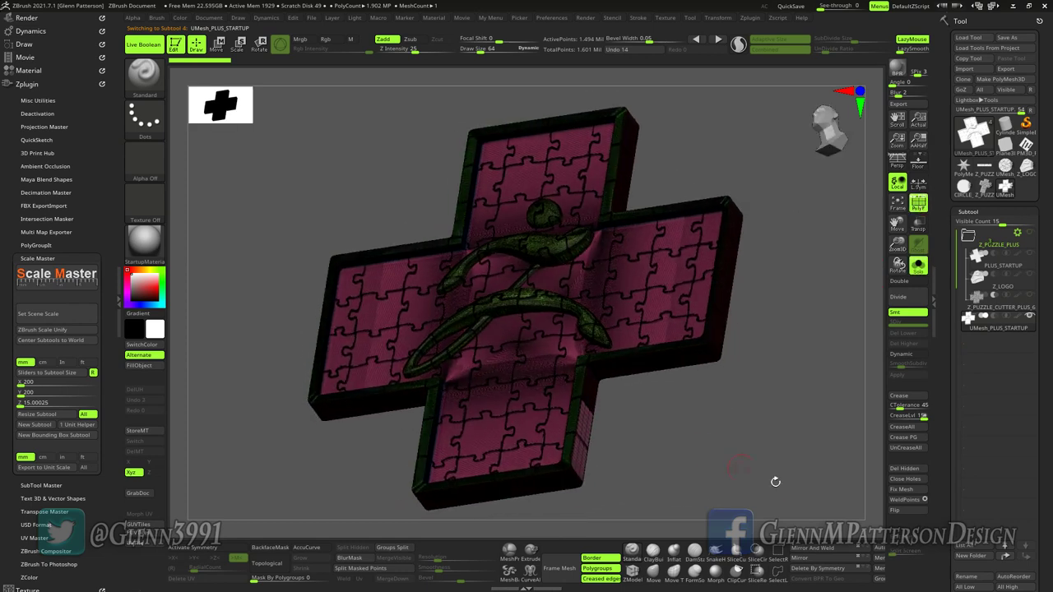
{"action": "scroll", "coordinate": [1018, 511], "scroll_direction": "down", "scroll_amount": 5}
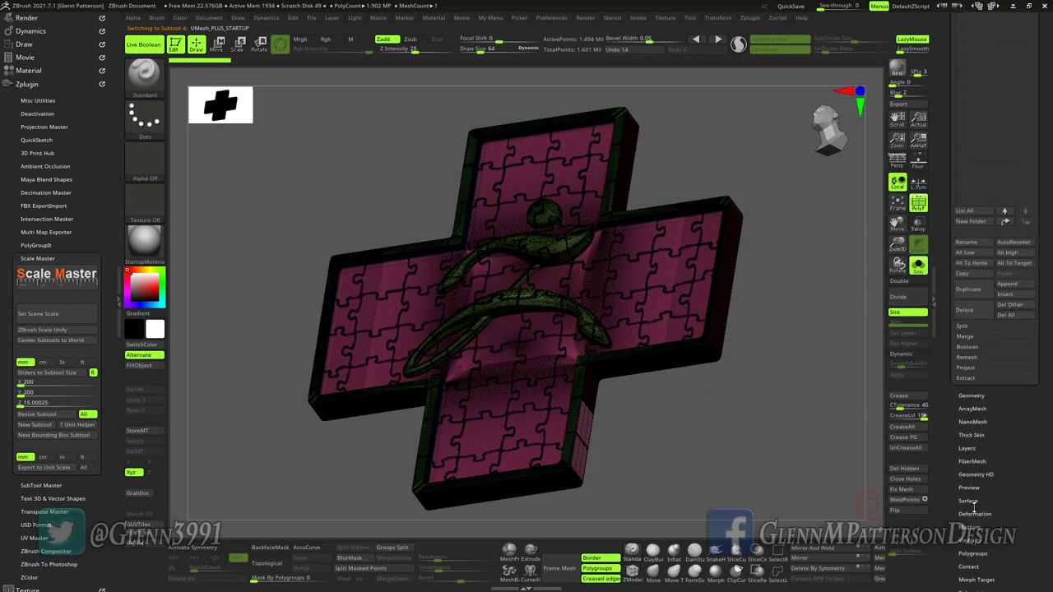
Run Polygroups > Auto Groups on the merged cross, turn PolyF off, and inspect the coloured pieces
{"action": "left_click", "coordinate": [971, 553]}
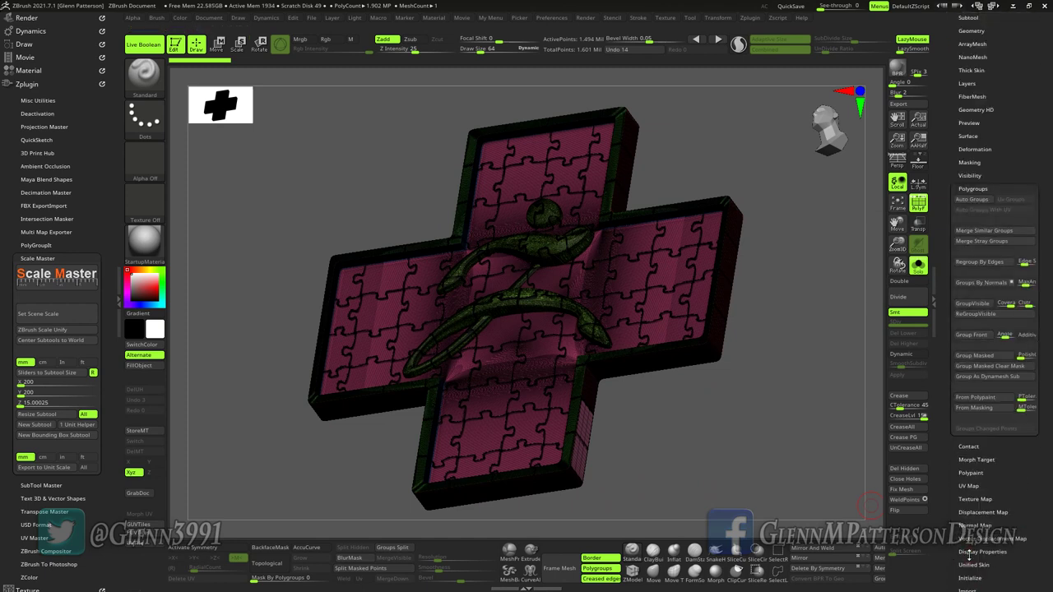
{"action": "left_click", "coordinate": [973, 200]}
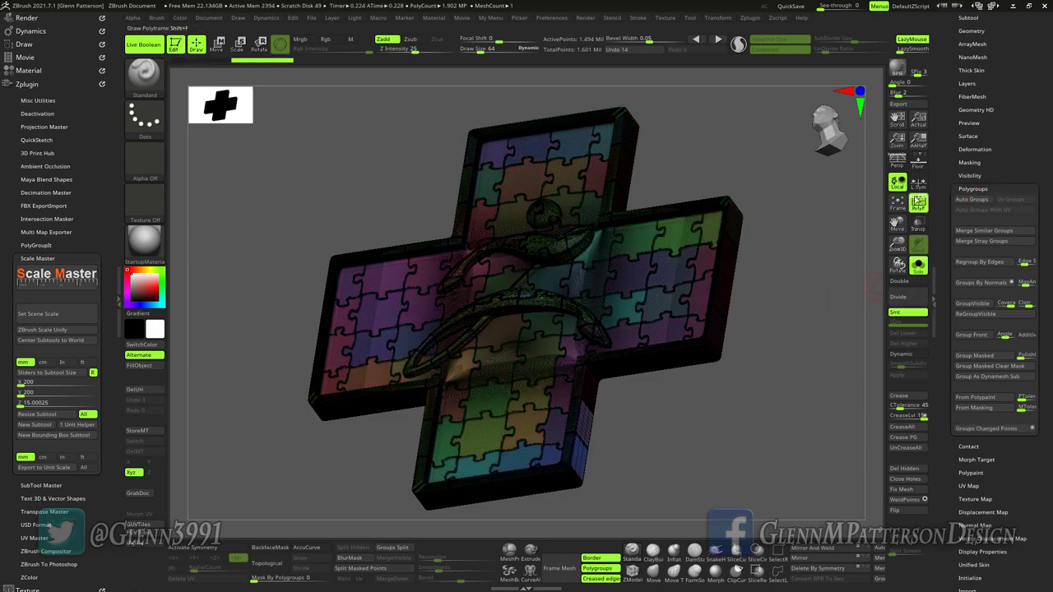
{"action": "left_click", "coordinate": [918, 201]}
{"action": "left_click_drag", "start_coordinate": [759, 404], "coordinate": [656, 247]}
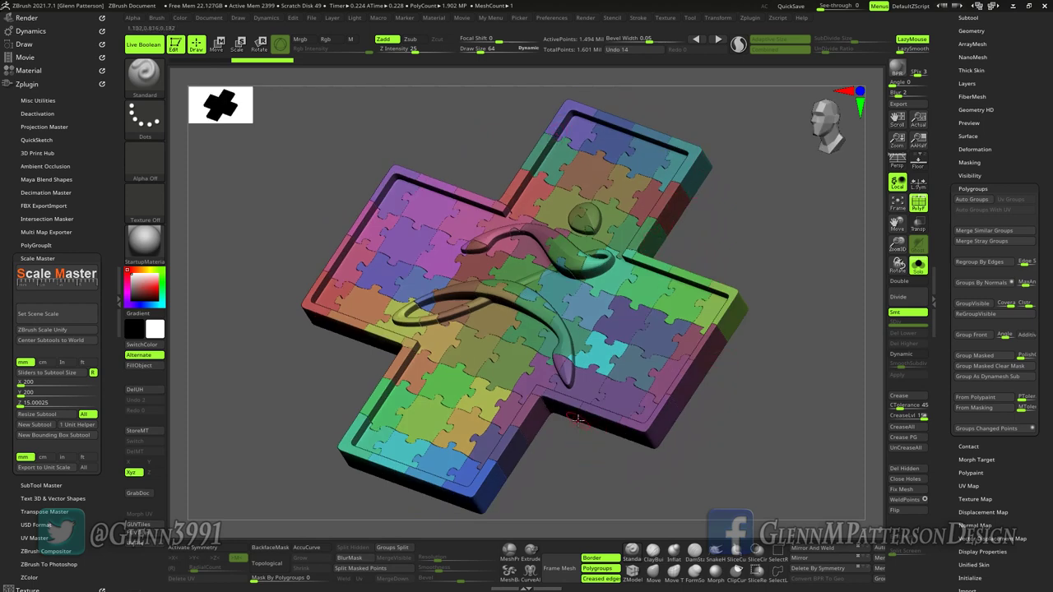
{"action": "left_click_drag", "start_coordinate": [588, 477], "coordinate": [707, 508]}
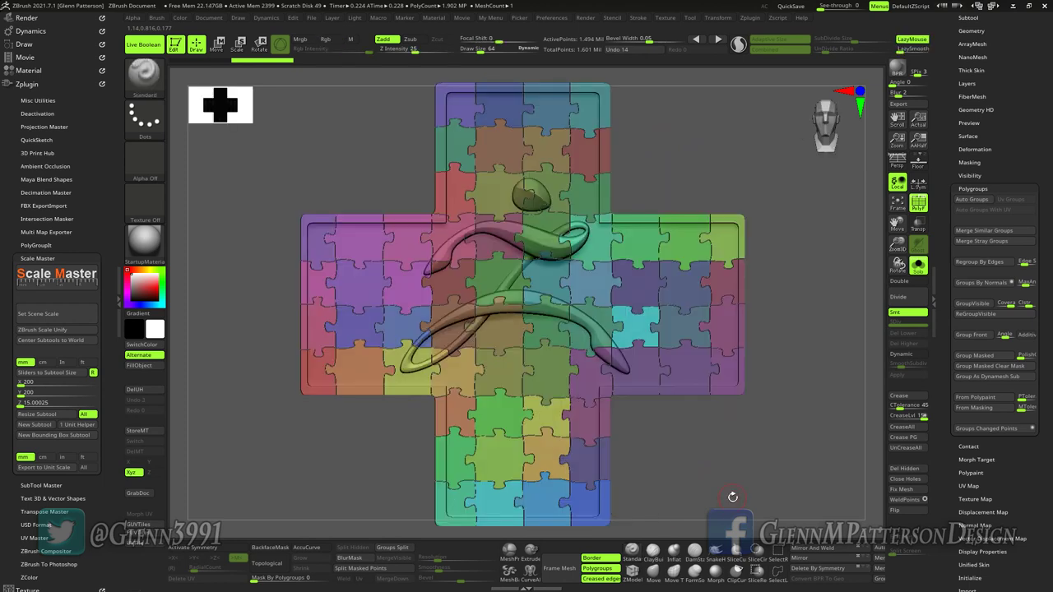
Switch to the Z_PUZZLE_CUTTER_CROSS_81 tool, shown solid with Transp and PolyF off
{"action": "scroll", "coordinate": [1037, 141], "scroll_direction": "up", "scroll_amount": 5}
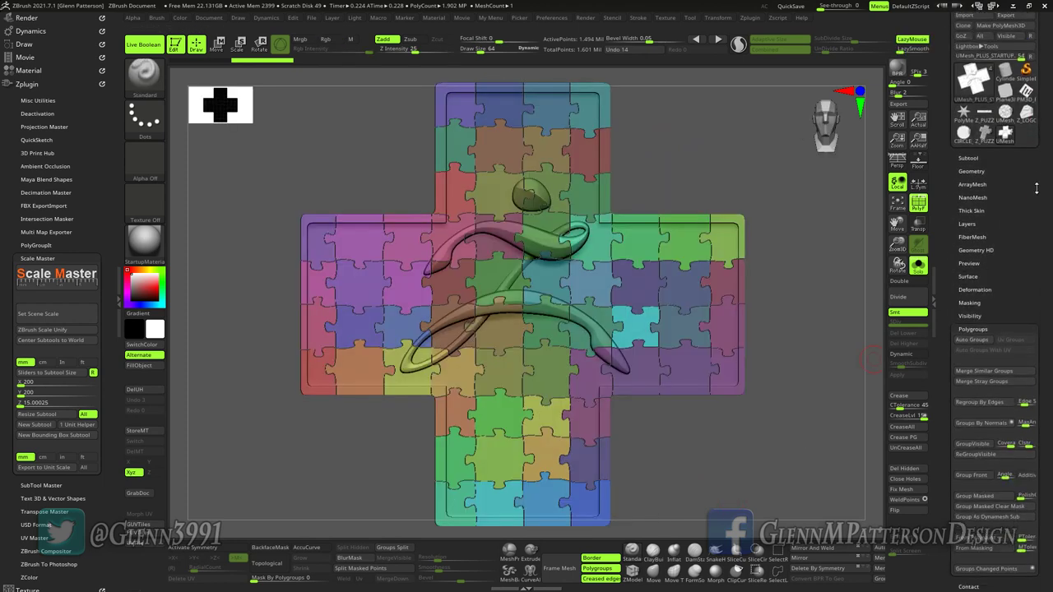
{"action": "left_click", "coordinate": [985, 139]}
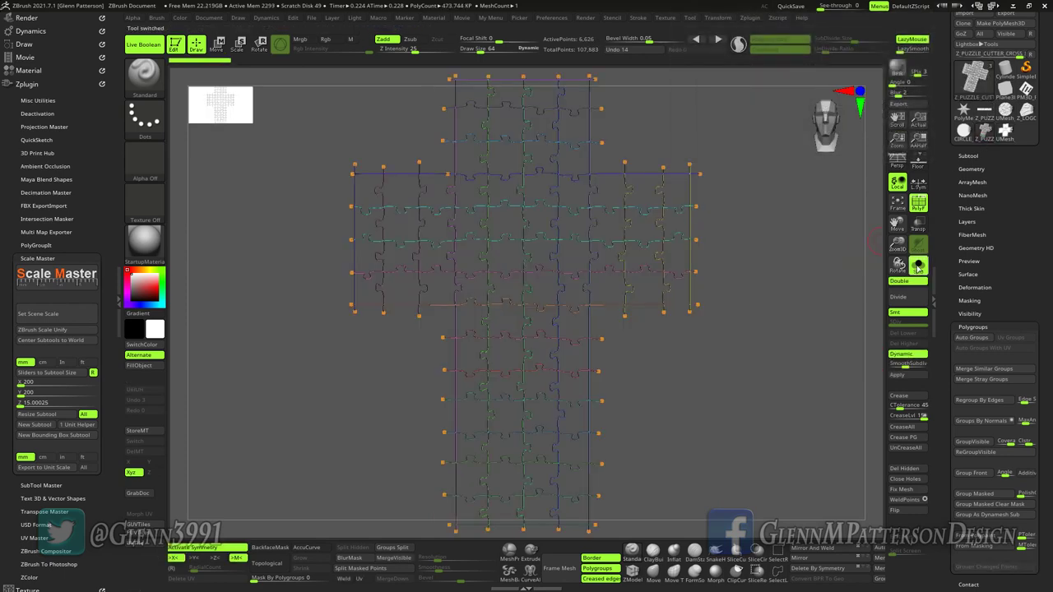
{"action": "left_click", "coordinate": [918, 265]}
{"action": "left_click_drag", "start_coordinate": [748, 411], "coordinate": [745, 380]}
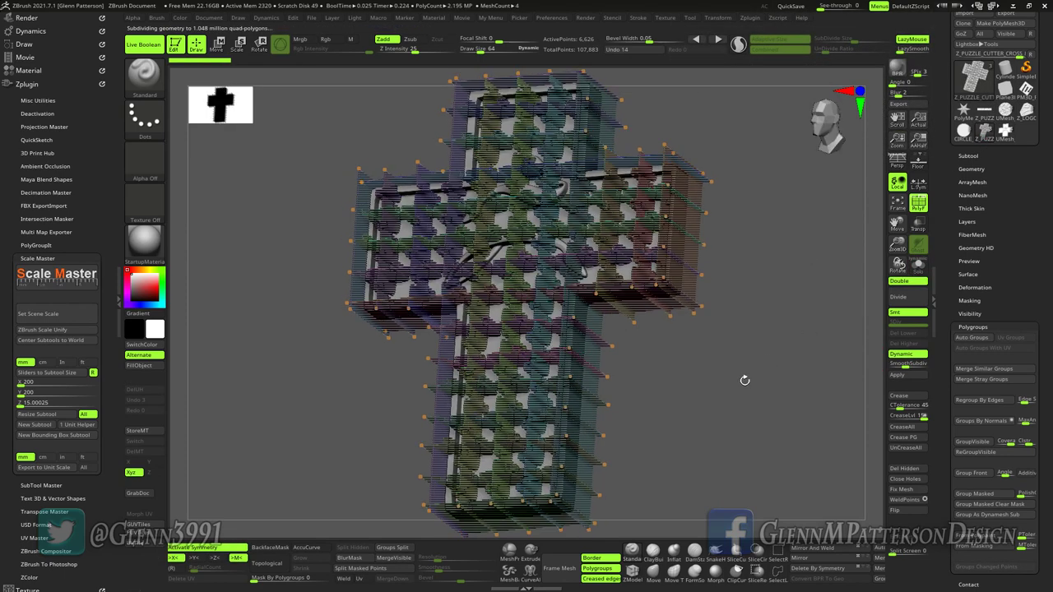
{"action": "left_click", "coordinate": [917, 206]}
Open the Lightbox browser on its Tool tab of saved tools
{"action": "left_click_drag", "start_coordinate": [661, 404], "coordinate": [702, 428]}
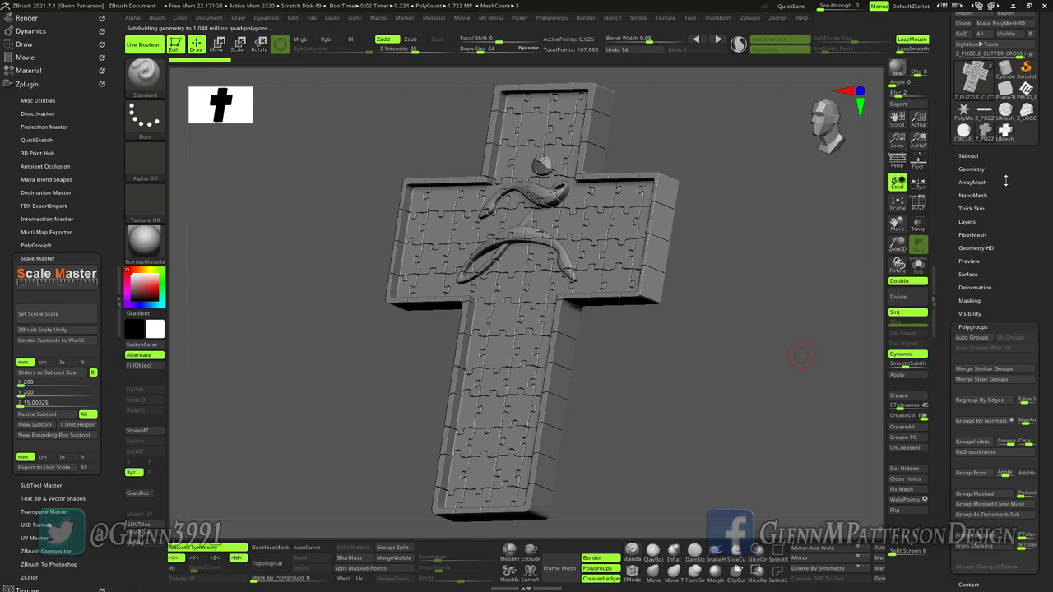
{"action": "key", "text": "comma"}
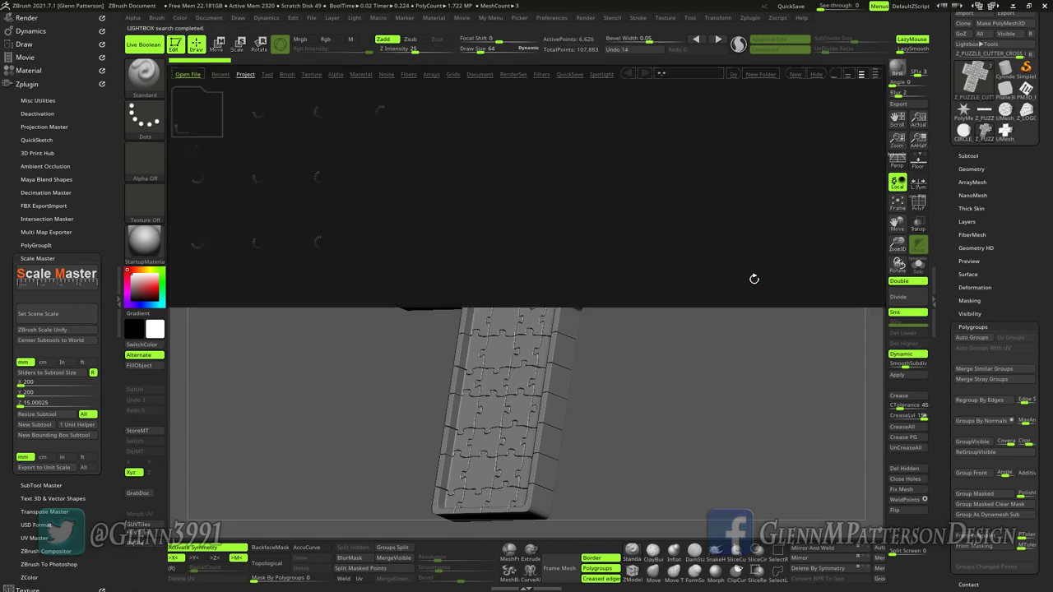
{"action": "left_click", "coordinate": [267, 75]}
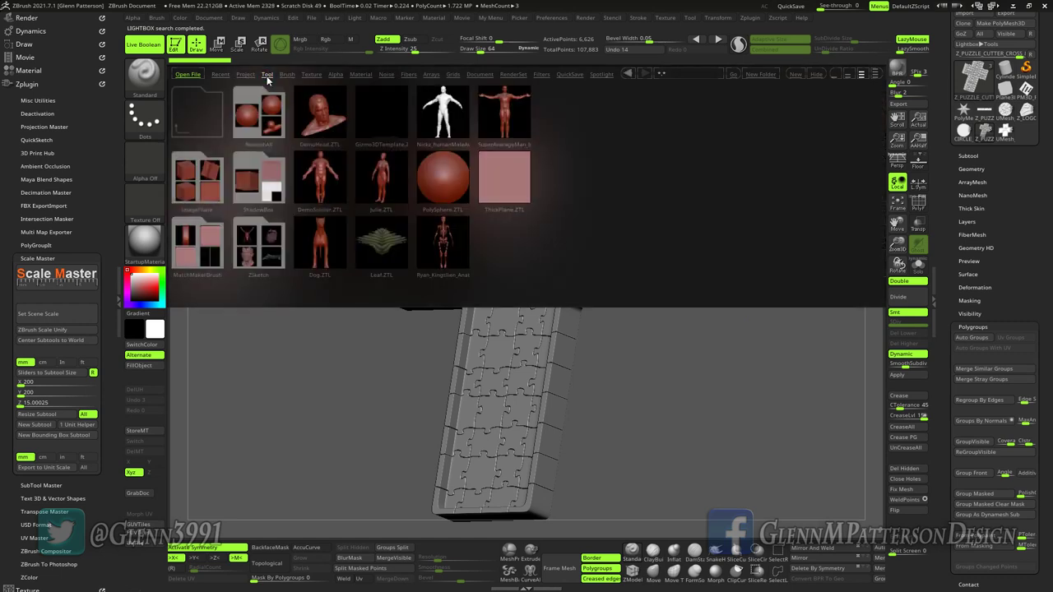
Load DemoHead.ZTL onto the canvas and subdivide the bust one more level
{"action": "double_click", "coordinate": [320, 123]}
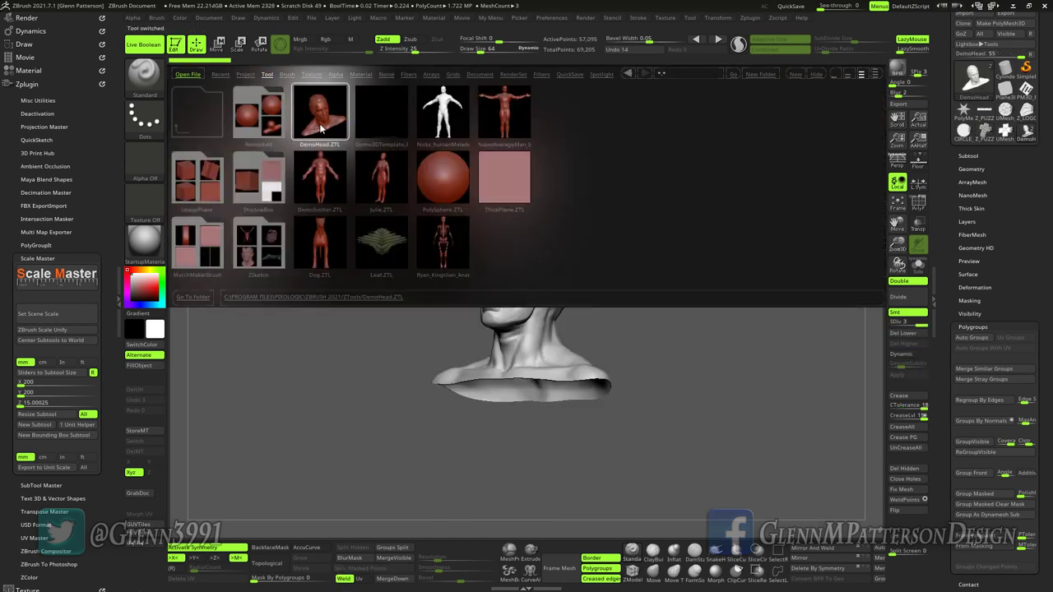
{"action": "mouse_move", "coordinate": [651, 366]}
{"action": "left_mouse_down"}
{"action": "mouse_move", "coordinate": [677, 381]}
{"action": "mouse_move", "coordinate": [664, 374]}
{"action": "left_mouse_up"}
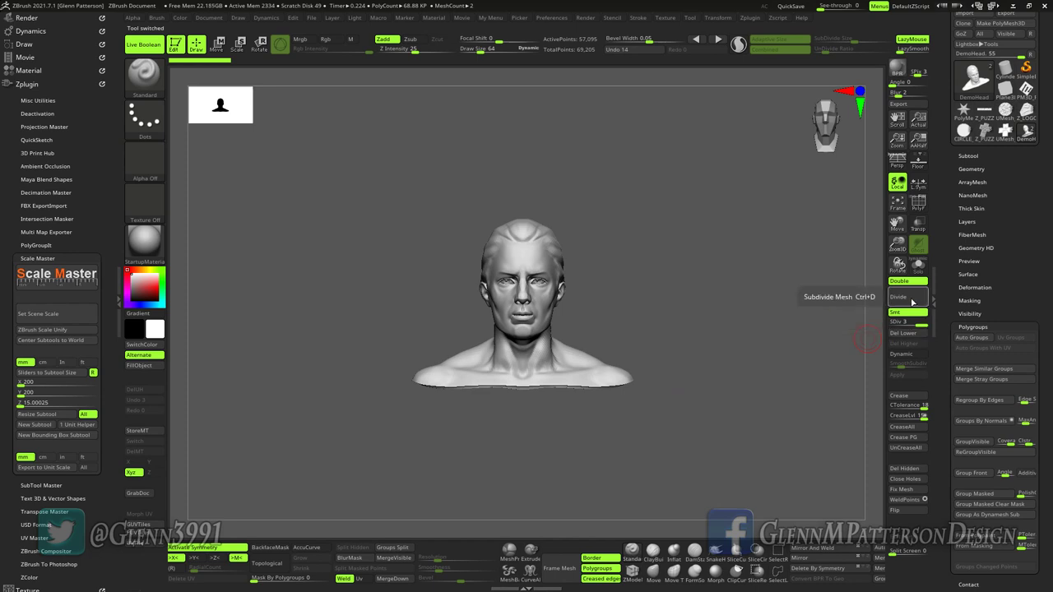
{"action": "left_click", "coordinate": [910, 299]}
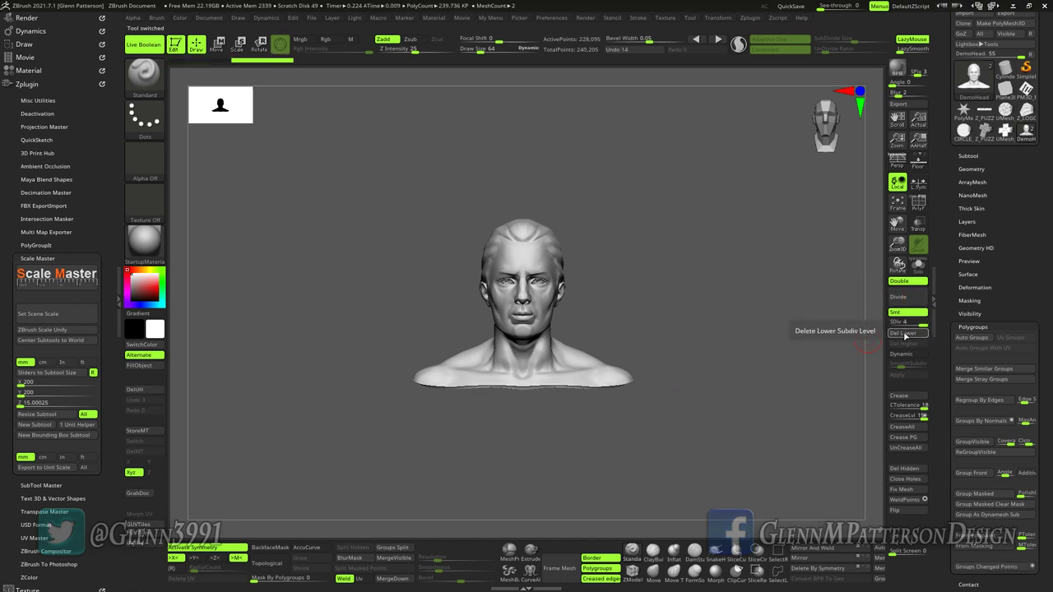
{"action": "left_click", "coordinate": [899, 208]}
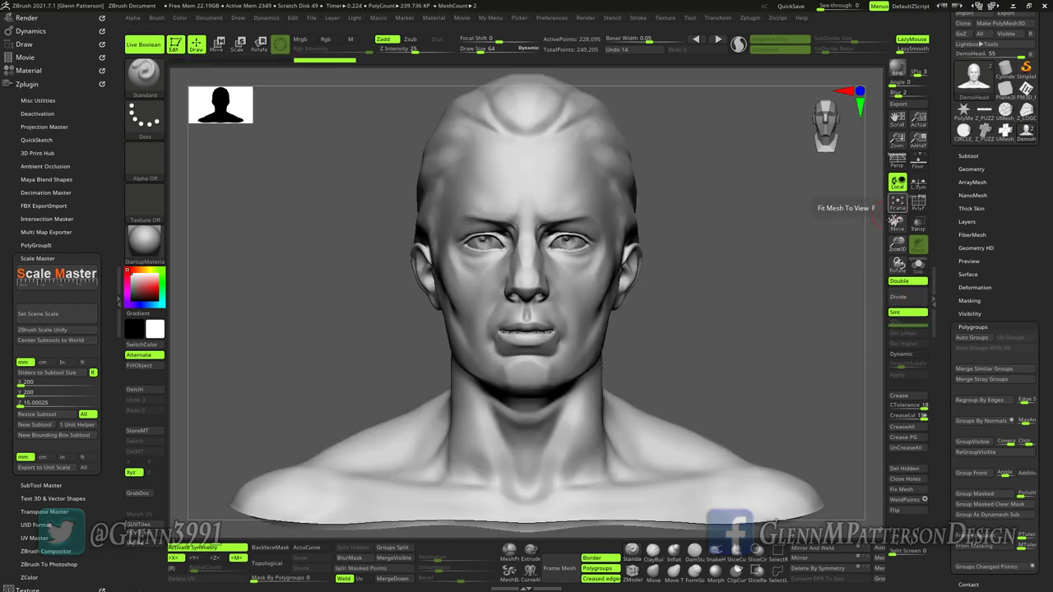
Cap the open bottom of the bust with Close Holes
{"action": "left_click_drag", "start_coordinate": [898, 242], "coordinate": [811, 310]}
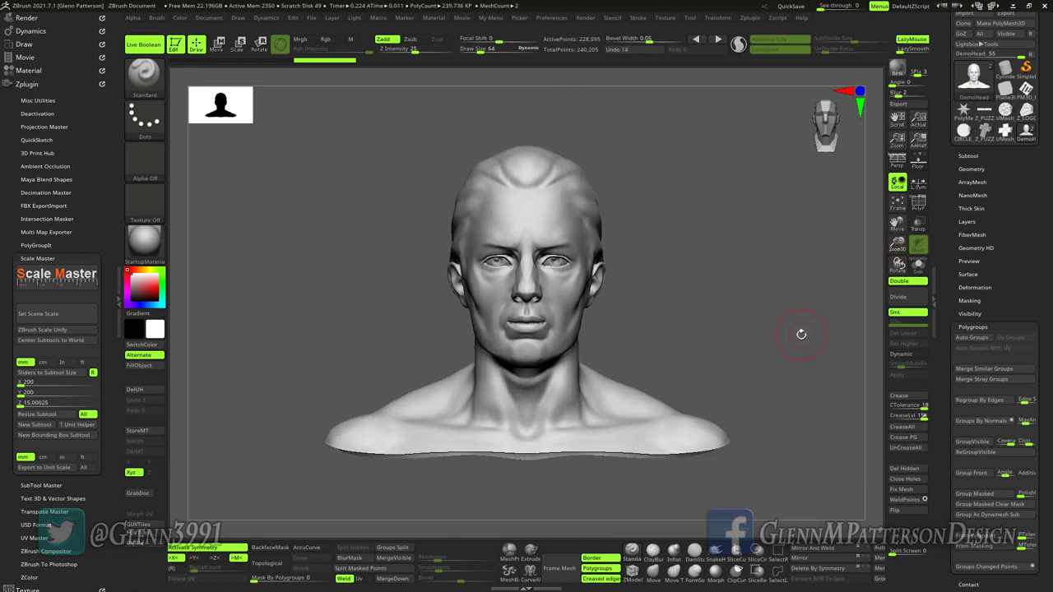
{"action": "left_click_drag", "start_coordinate": [862, 478], "coordinate": [780, 403]}
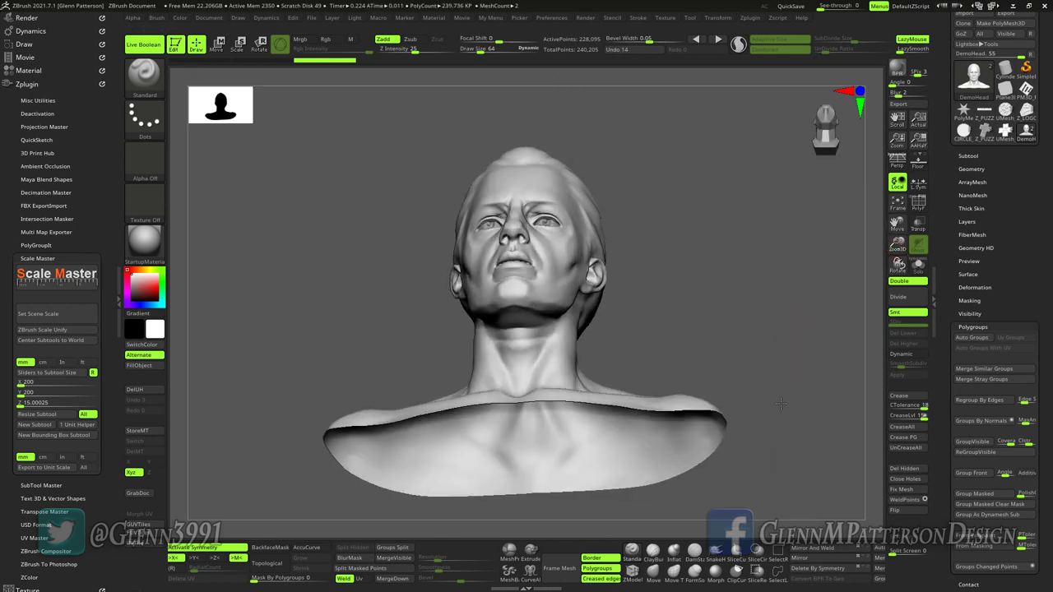
{"action": "left_click", "coordinate": [904, 480]}
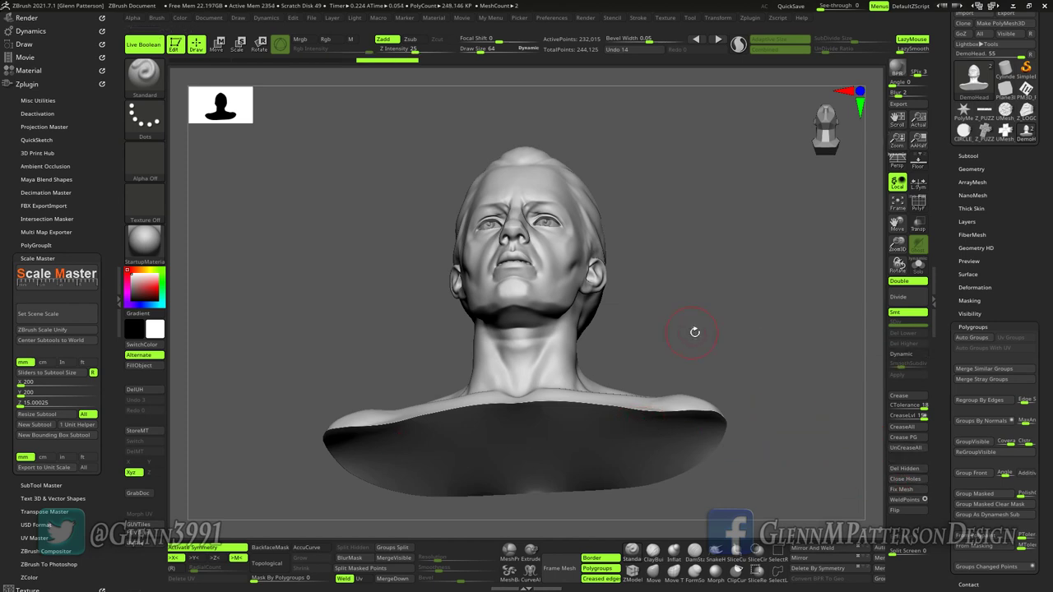
{"action": "left_click_drag", "start_coordinate": [752, 341], "coordinate": [748, 386]}
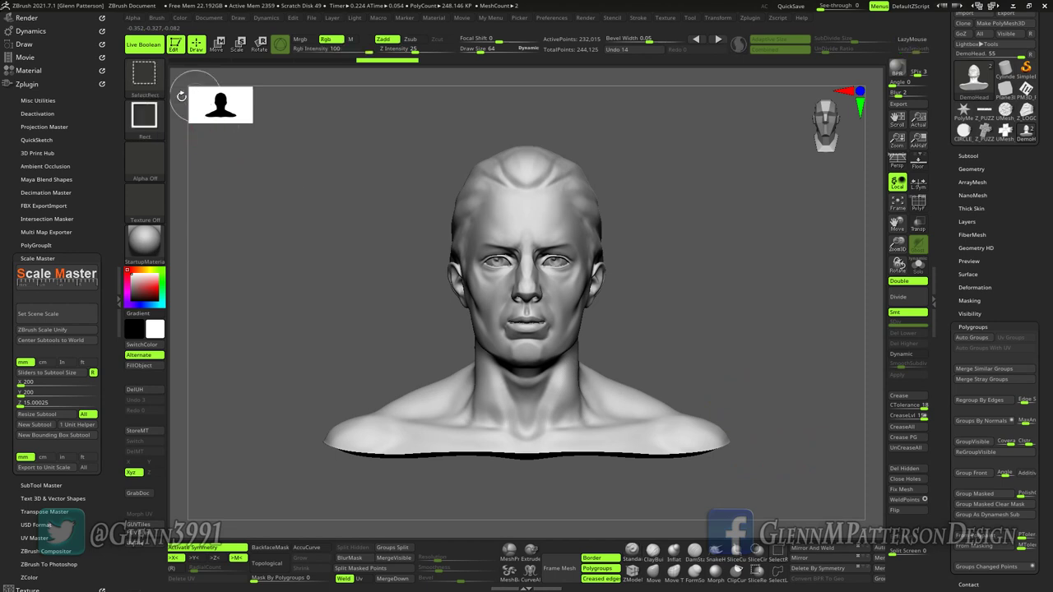
Try a horizontal KnifeCurve cut across the bust
{"action": "left_click", "coordinate": [145, 82], "text": "ctrl+shift"}
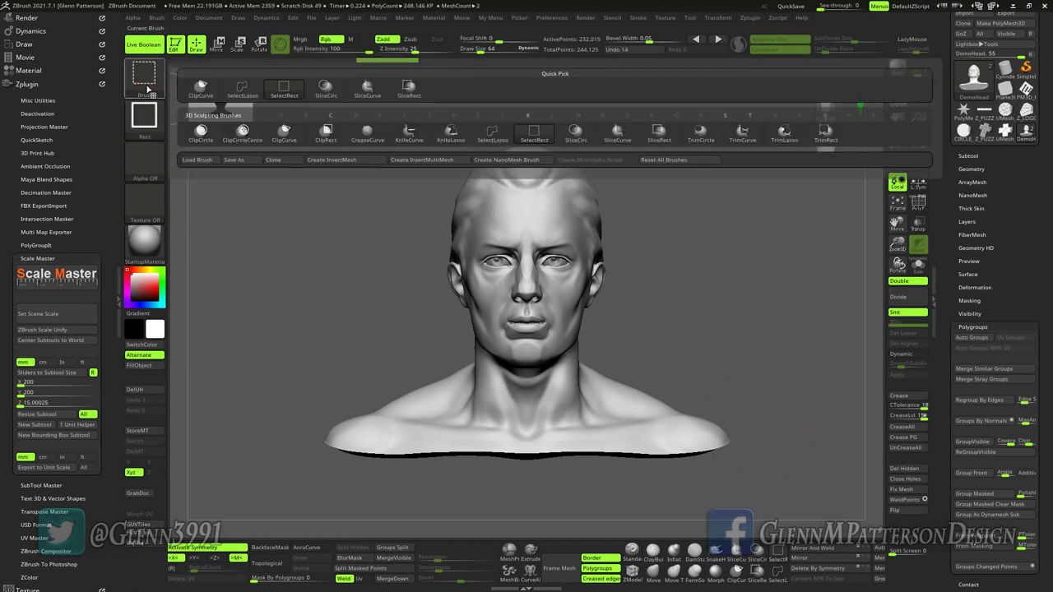
{"action": "left_click", "coordinate": [411, 137], "text": "ctrl+shift"}
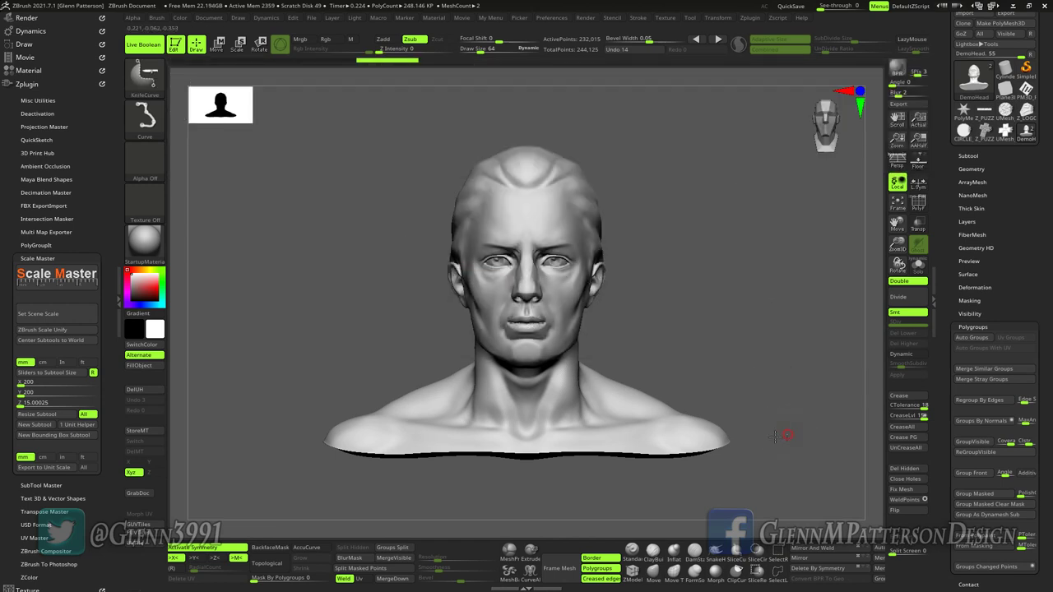
{"action": "left_click_drag", "start_coordinate": [777, 436], "coordinate": [217, 440], "text": "ctrl+shift"}
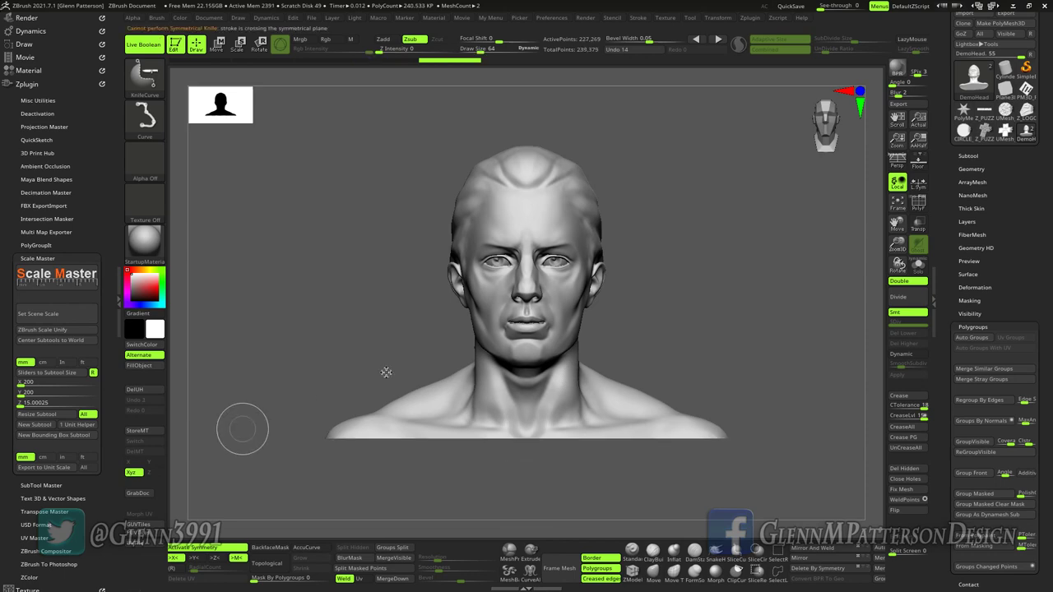
{"action": "mouse_move", "coordinate": [791, 359]}
{"action": "left_mouse_down"}
{"action": "mouse_move", "coordinate": [831, 362]}
{"action": "mouse_move", "coordinate": [823, 329]}
{"action": "mouse_move", "coordinate": [780, 347]}
{"action": "left_mouse_up"}
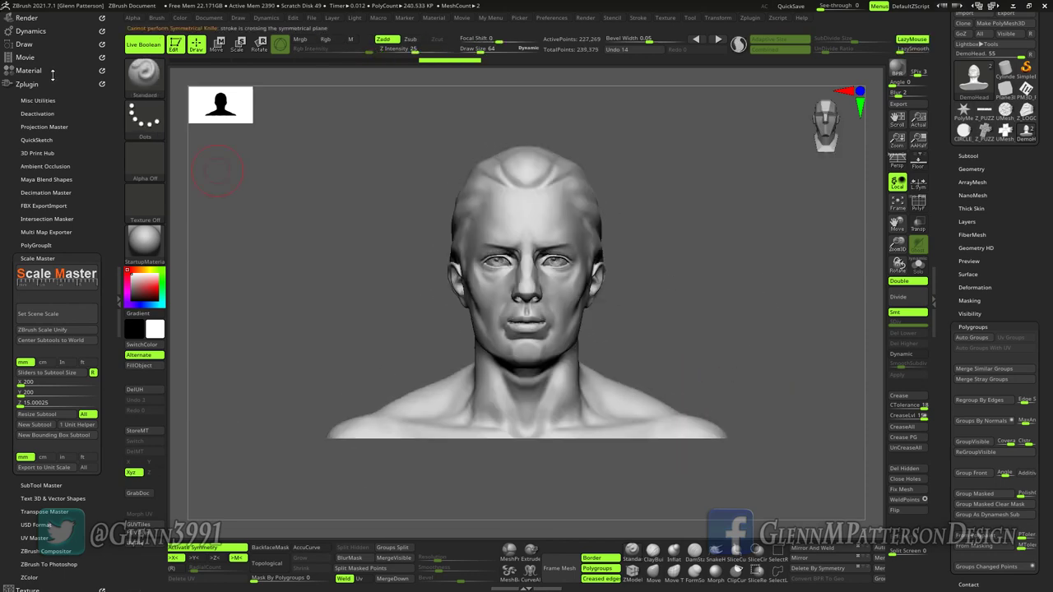
Capture the head as 3DAlpha01 via Alpha > From Mesh with adjusted Map Size, then run To Mesh
{"action": "left_click", "coordinate": [26, 83]}
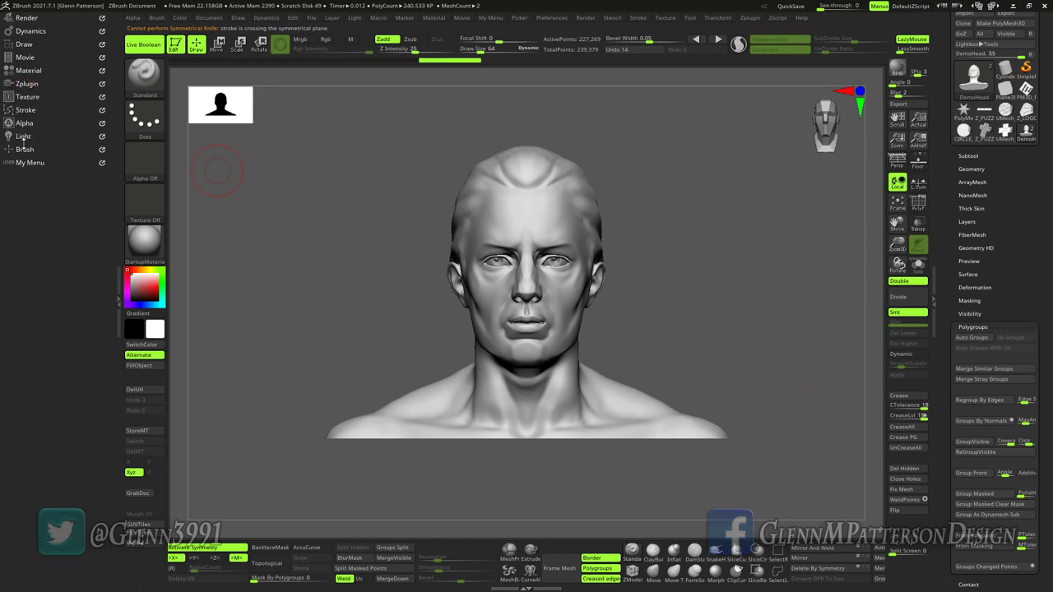
{"action": "left_click", "coordinate": [24, 122]}
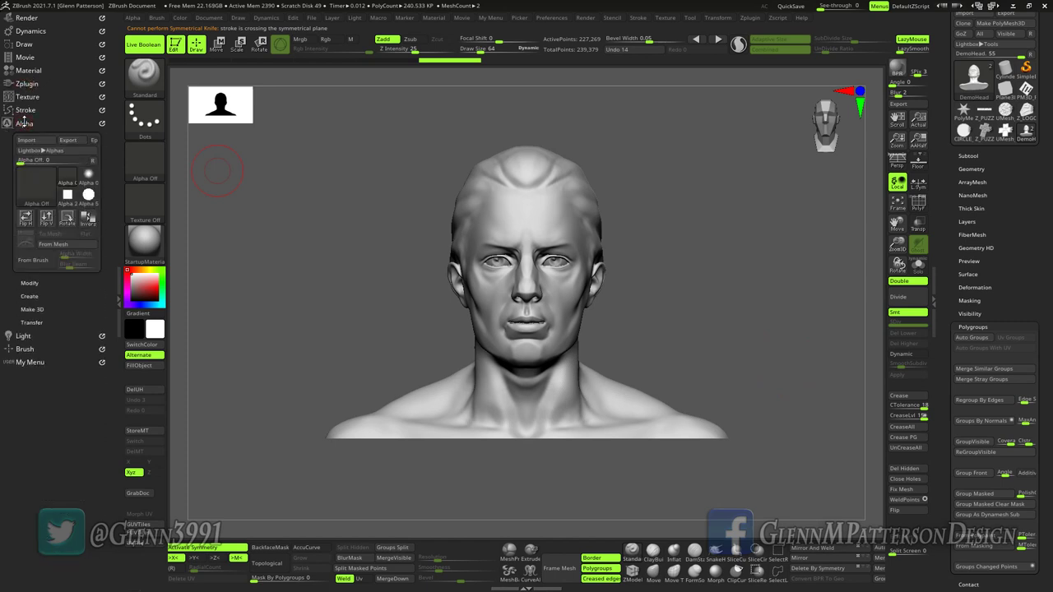
{"action": "left_click", "coordinate": [49, 245]}
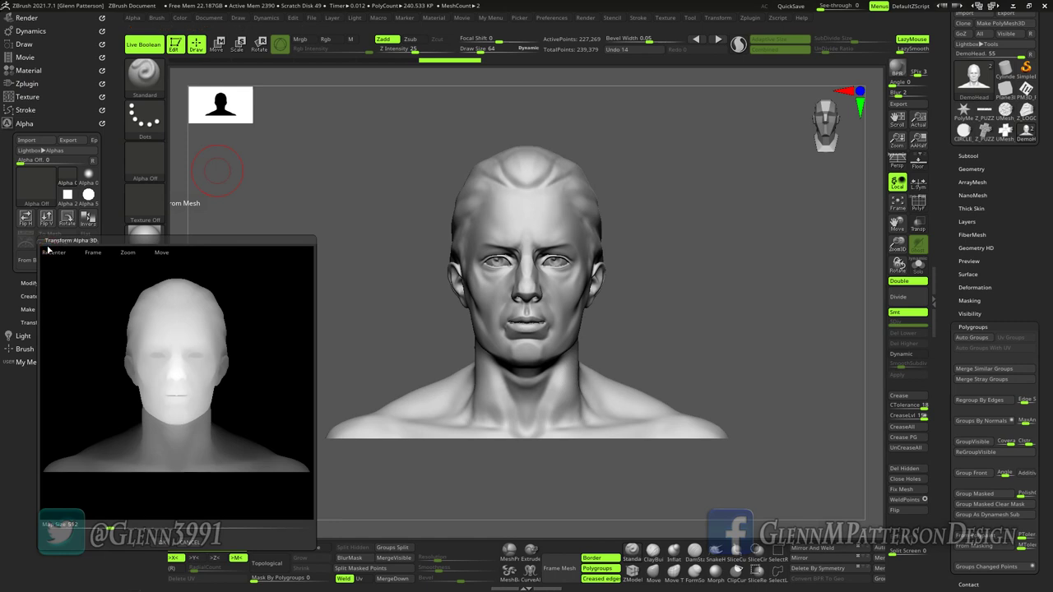
{"action": "left_click_drag", "start_coordinate": [109, 527], "coordinate": [209, 541]}
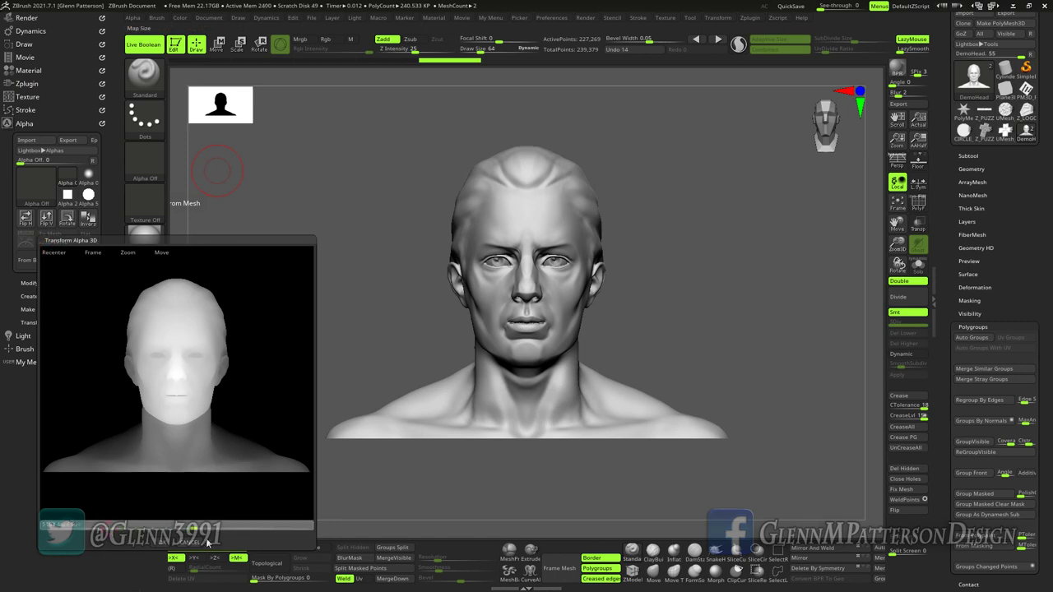
{"action": "left_click", "coordinate": [162, 544]}
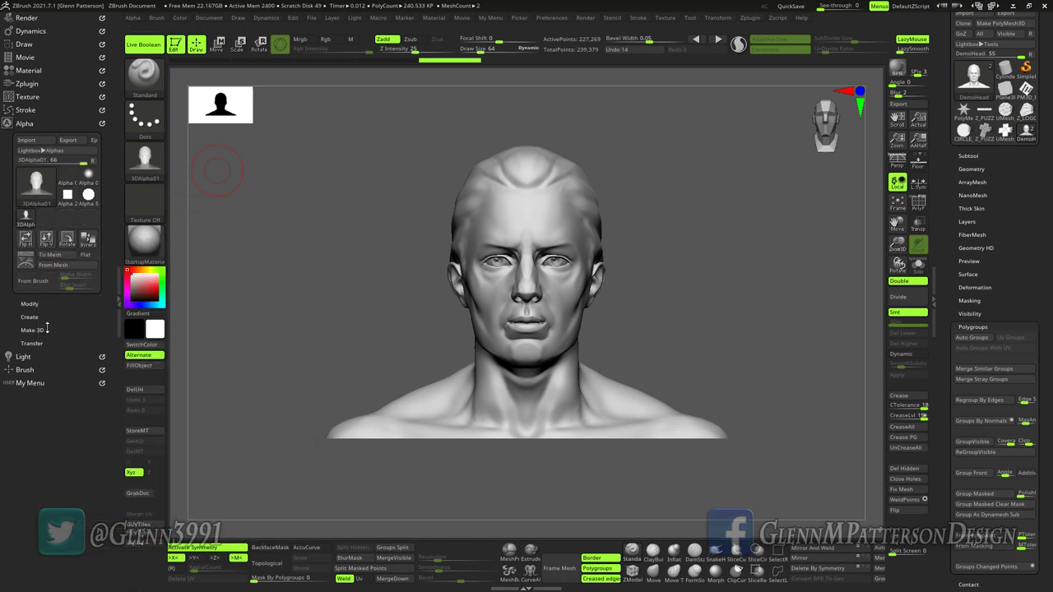
{"action": "left_click", "coordinate": [51, 255]}
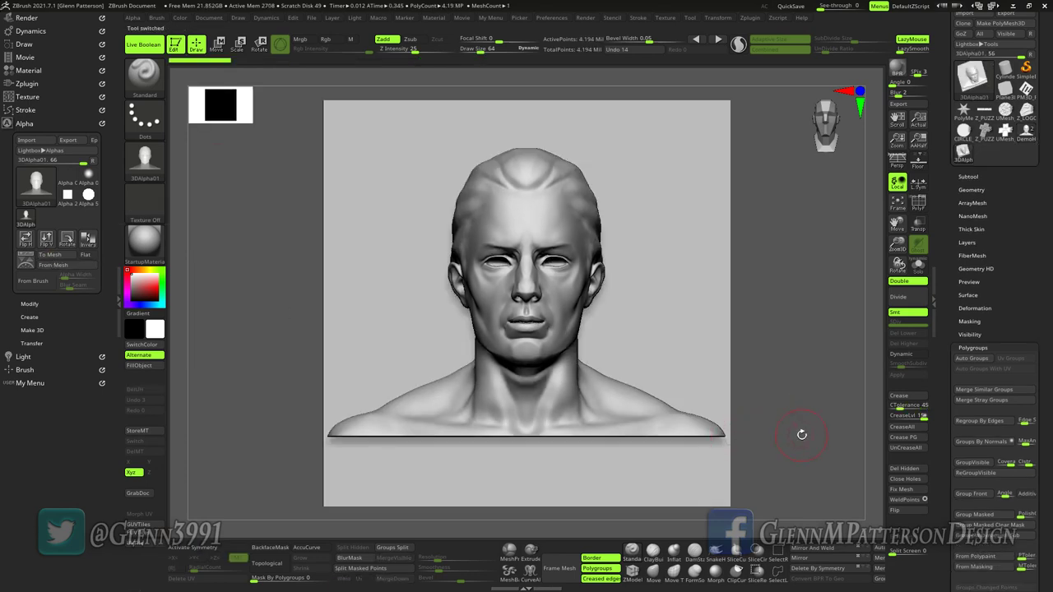
Mask the relief's border with MaskByFeature, Groups and Crease off, then invert the mask
{"action": "mouse_move", "coordinate": [802, 434]}
{"action": "left_mouse_down"}
{"action": "mouse_move", "coordinate": [773, 429]}
{"action": "mouse_move", "coordinate": [803, 438]}
{"action": "mouse_move", "coordinate": [773, 432]}
{"action": "mouse_move", "coordinate": [790, 438]}
{"action": "left_mouse_up"}
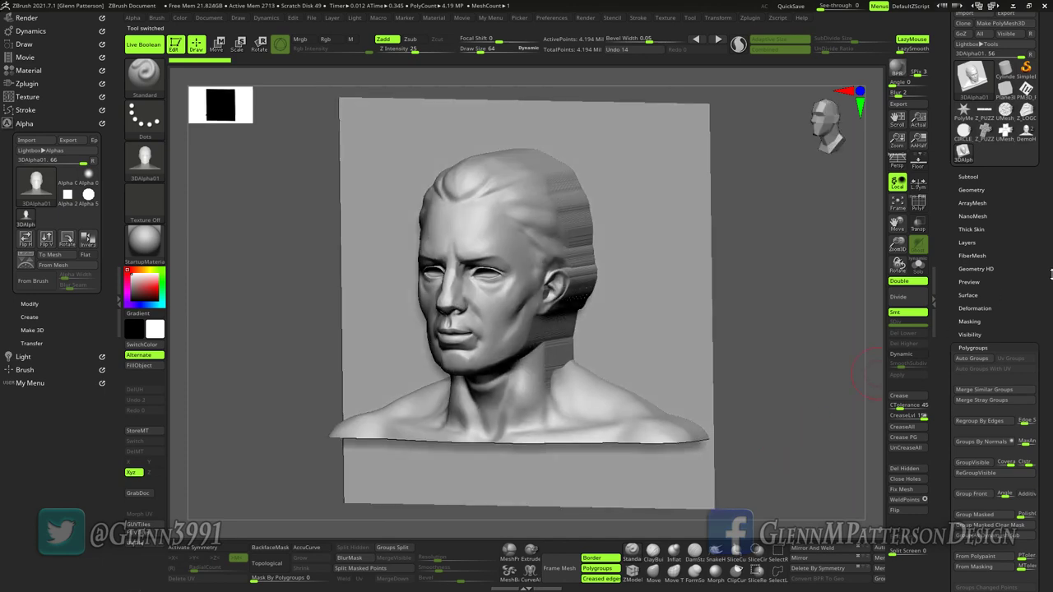
{"action": "left_click", "coordinate": [973, 347]}
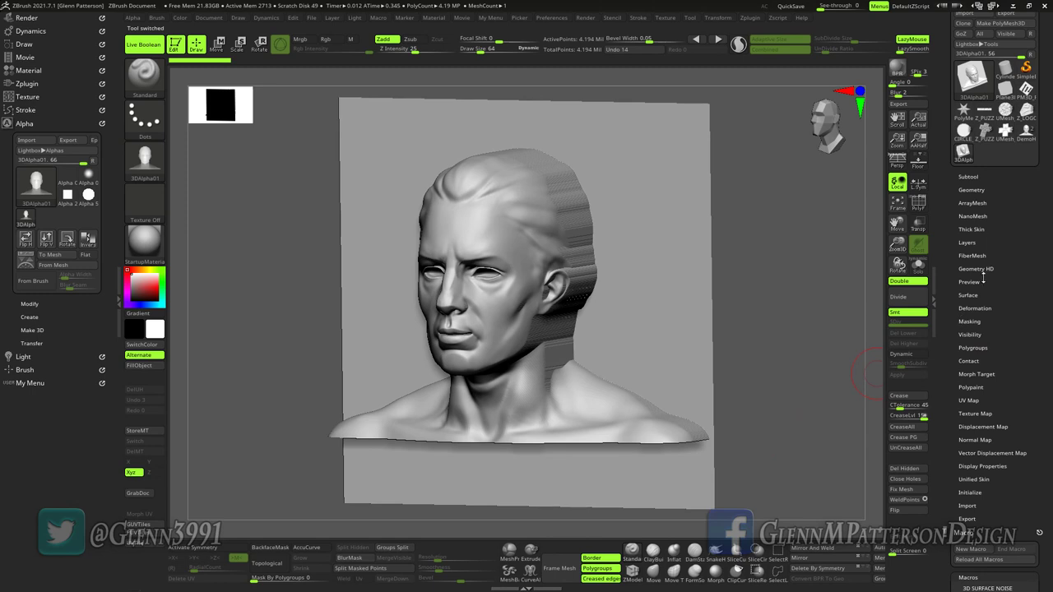
{"action": "left_click", "coordinate": [970, 322]}
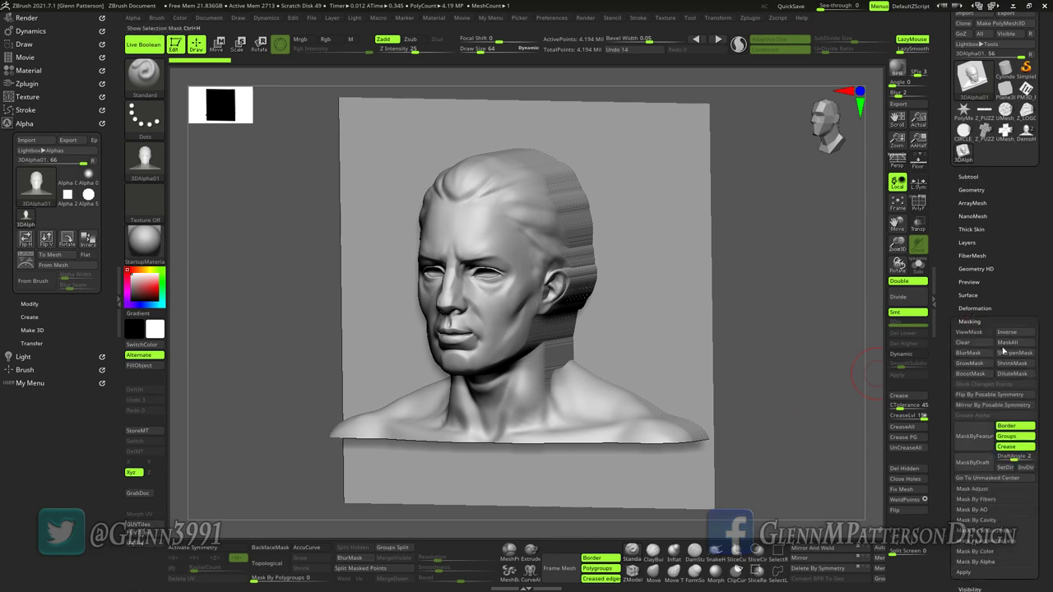
{"action": "left_click", "coordinate": [1012, 436]}
{"action": "left_click", "coordinate": [997, 446]}
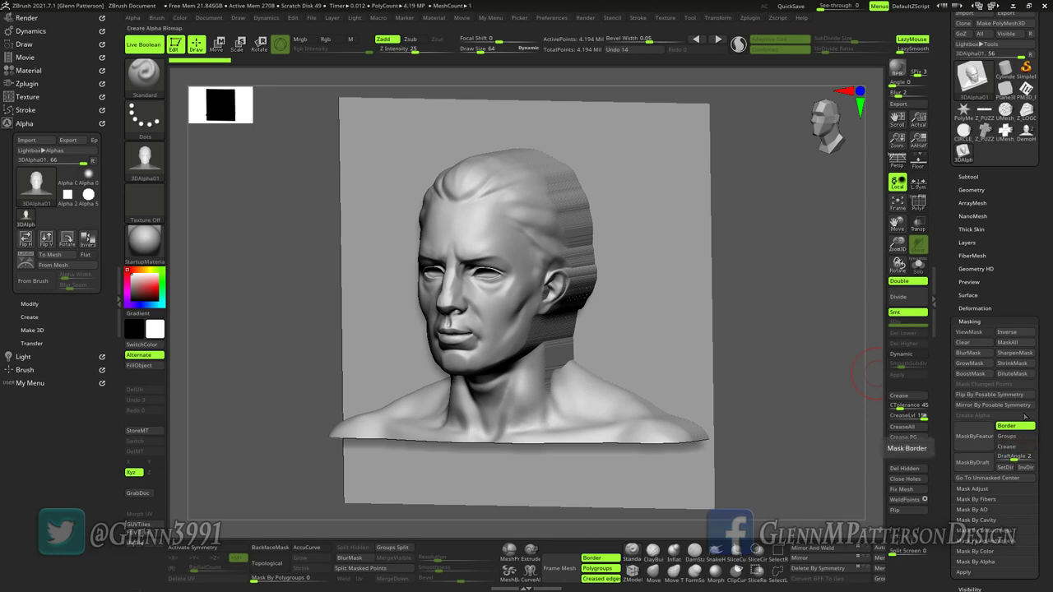
{"action": "left_click", "coordinate": [973, 436]}
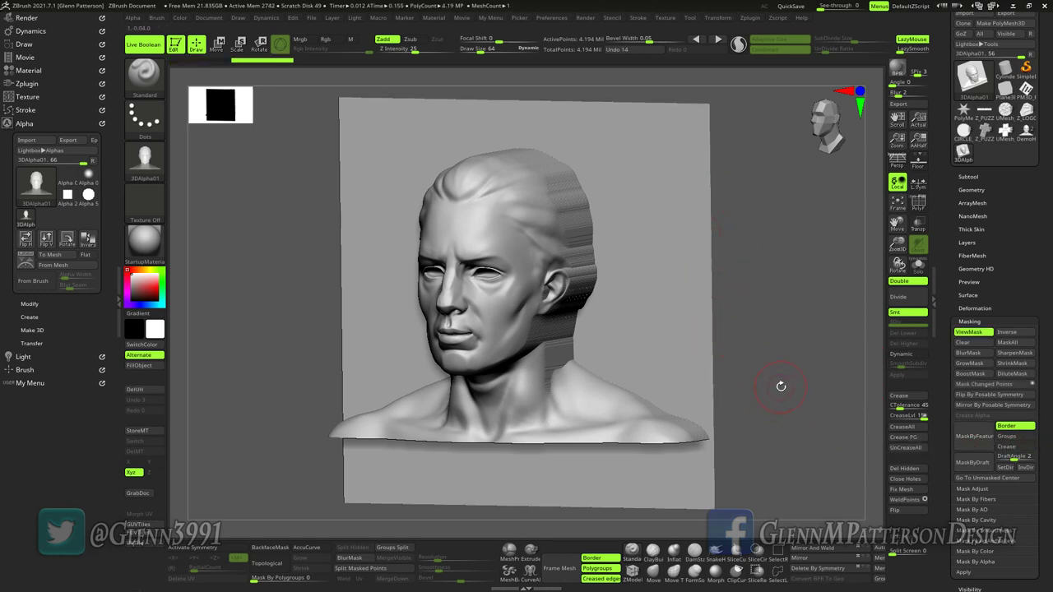
{"action": "key", "text": "ctrl"}
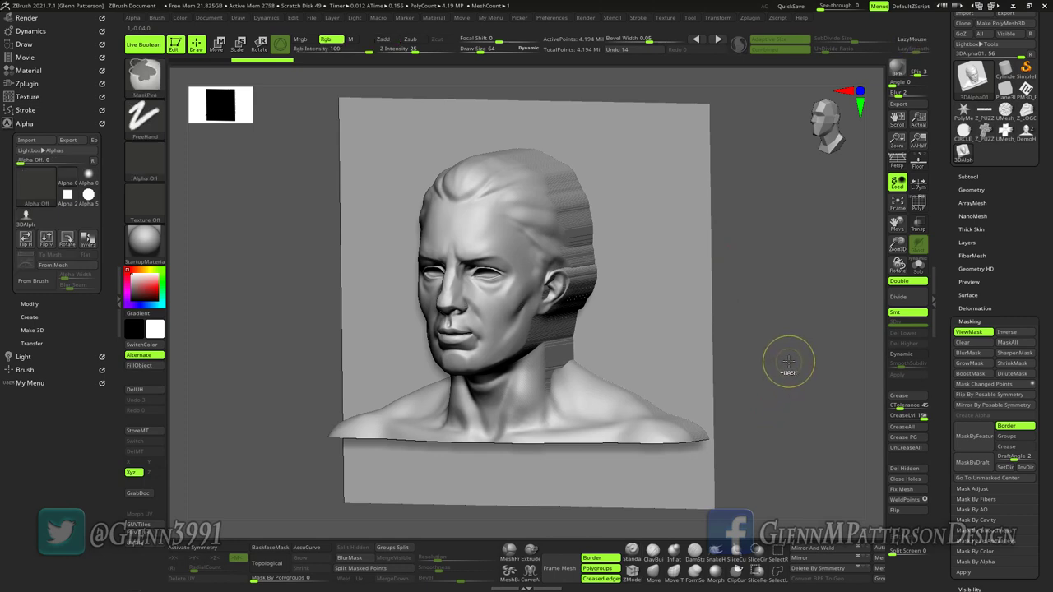
{"action": "left_click", "coordinate": [788, 360], "text": "ctrl"}
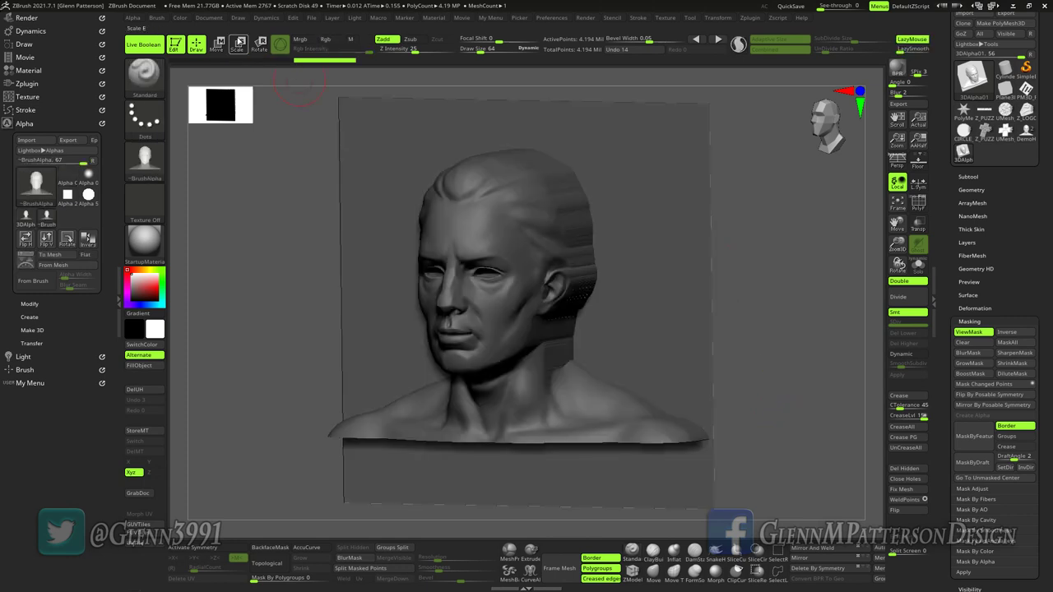
Push the unmasked geometry back with the Move gizmo to form a thick slab behind the head
{"action": "left_click", "coordinate": [216, 43]}
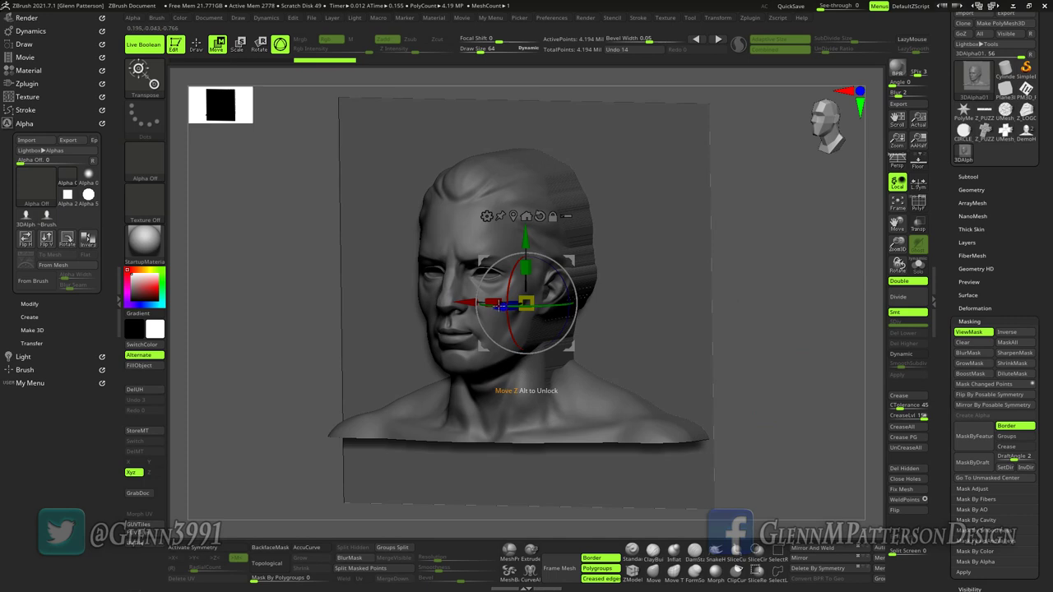
{"action": "left_click_drag", "start_coordinate": [499, 306], "coordinate": [545, 302]}
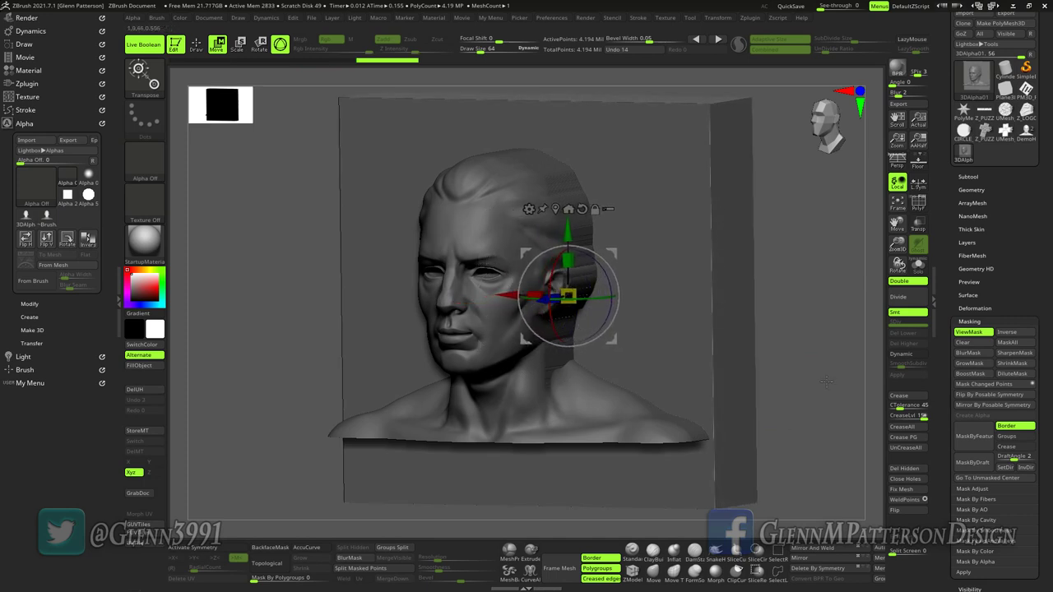
{"action": "key", "text": "ctrl+h"}
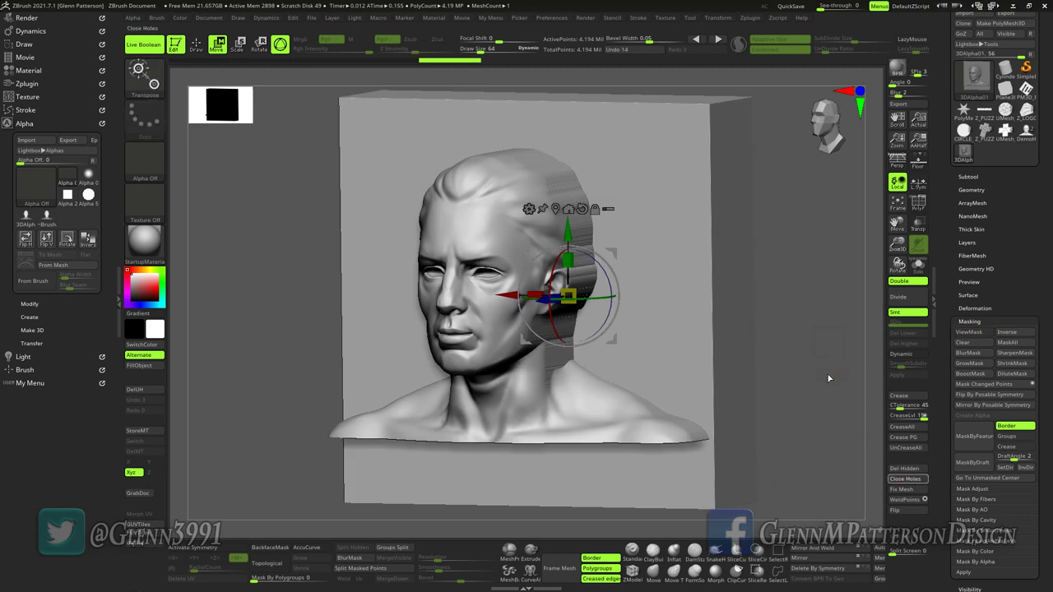
{"action": "left_click_drag", "start_coordinate": [829, 382], "coordinate": [842, 363]}
{"action": "left_click_drag", "start_coordinate": [597, 159], "coordinate": [619, 182]}
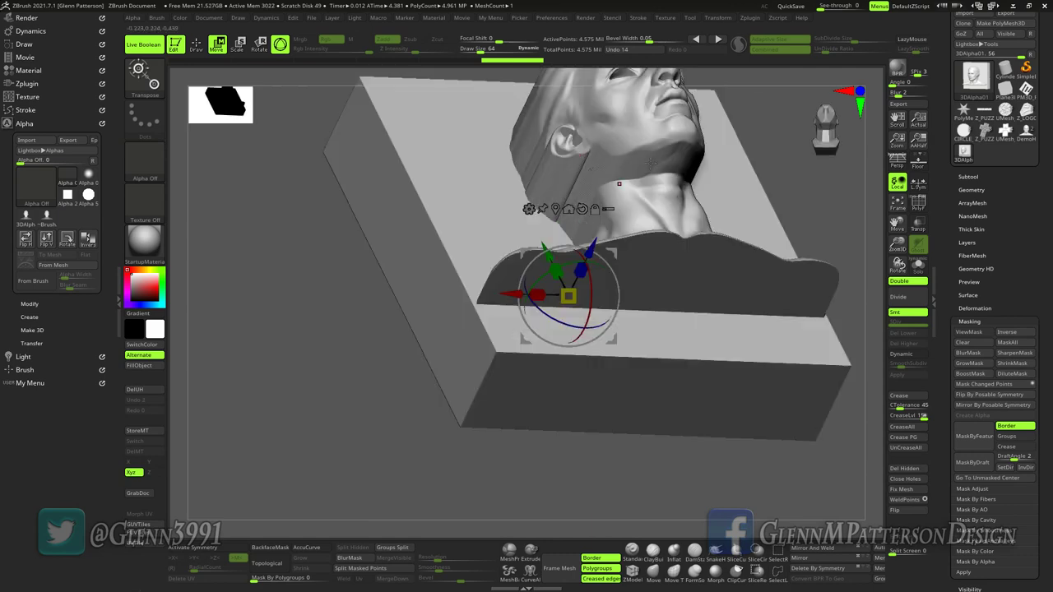
{"action": "left_click_drag", "start_coordinate": [817, 217], "coordinate": [827, 263]}
{"action": "left_click", "coordinate": [970, 190]}
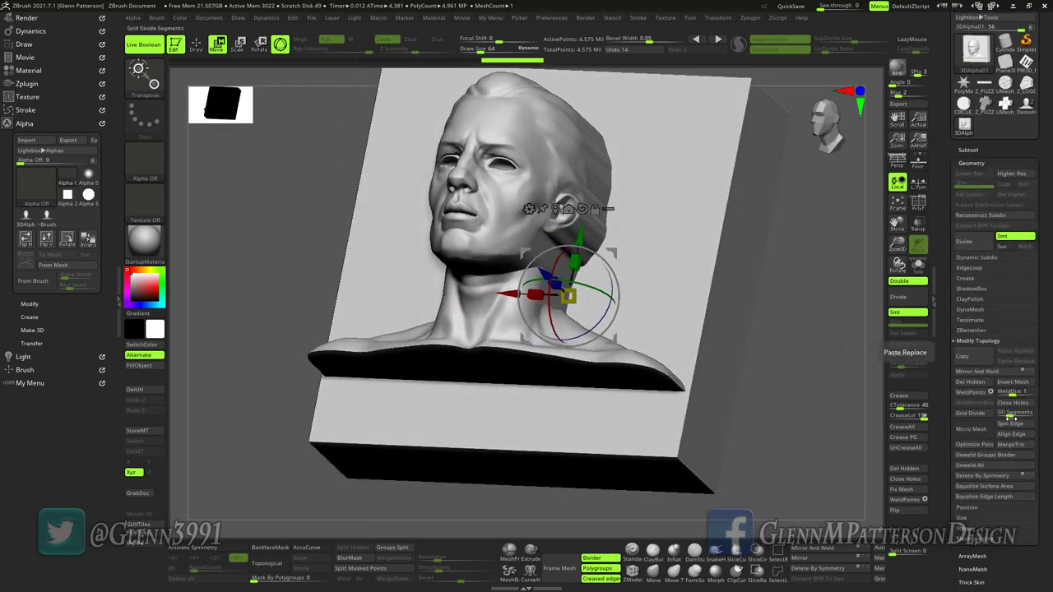
DynaMesh the head at resolution 1024 and apply ClayPolish twice
{"action": "left_click", "coordinate": [967, 310]}
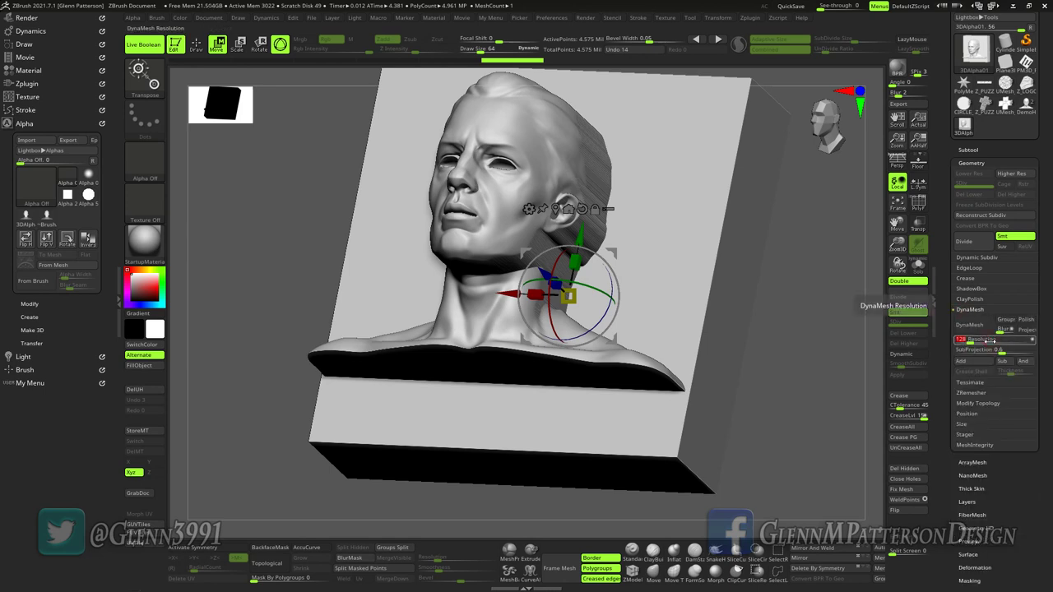
{"action": "type", "text": "1"}
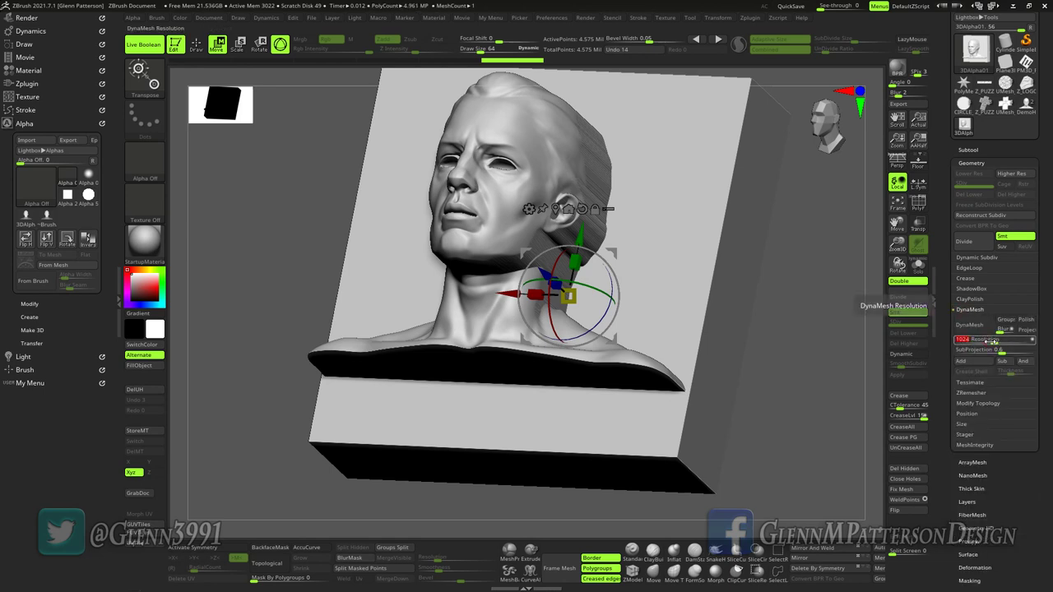
{"action": "type", "text": "024"}
{"action": "key", "text": "Return"}
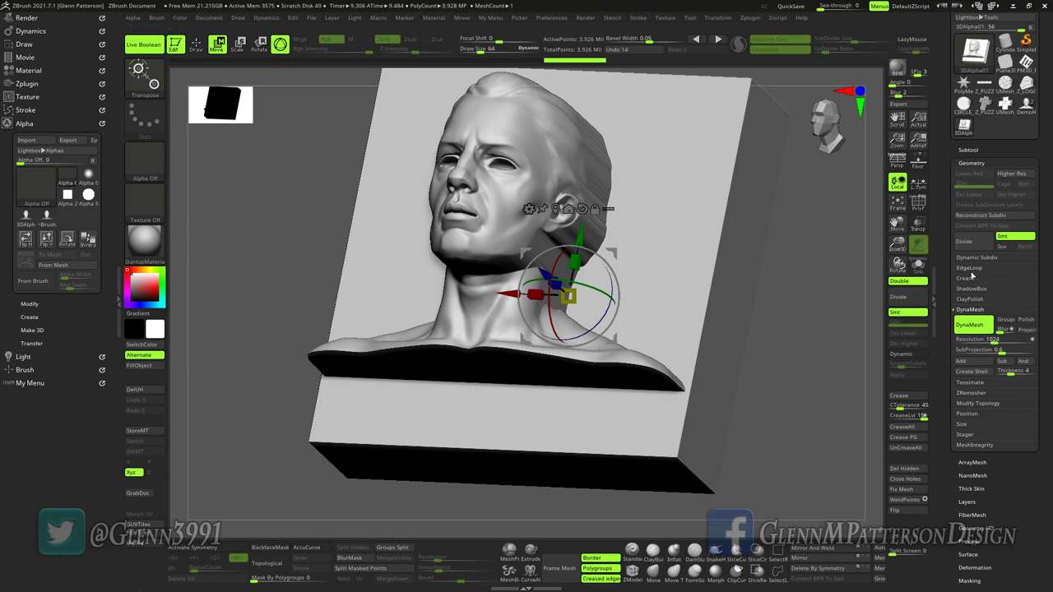
{"action": "left_click", "coordinate": [970, 301]}
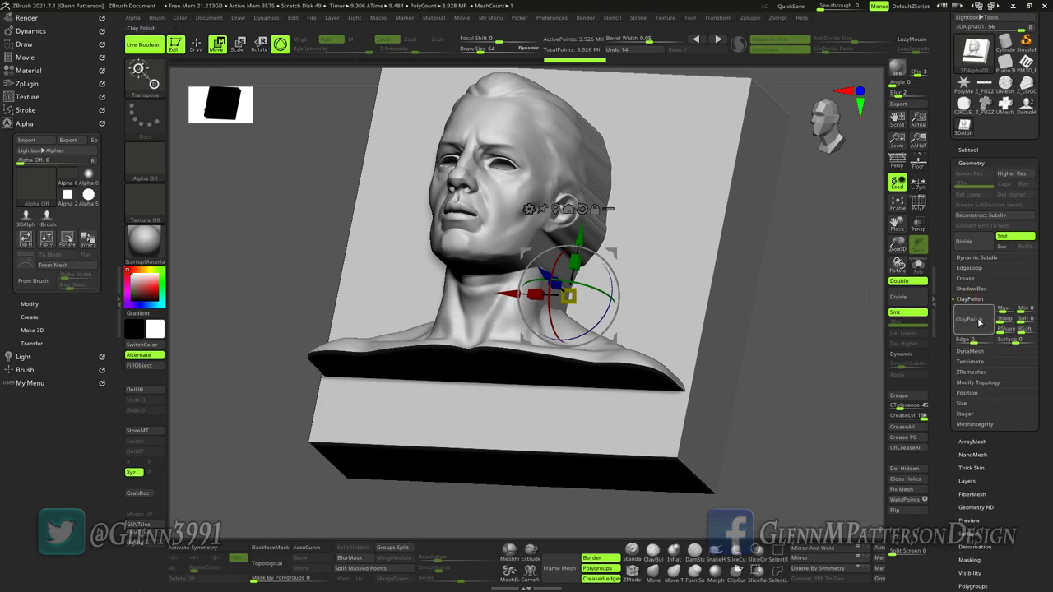
{"action": "left_click", "coordinate": [979, 322]}
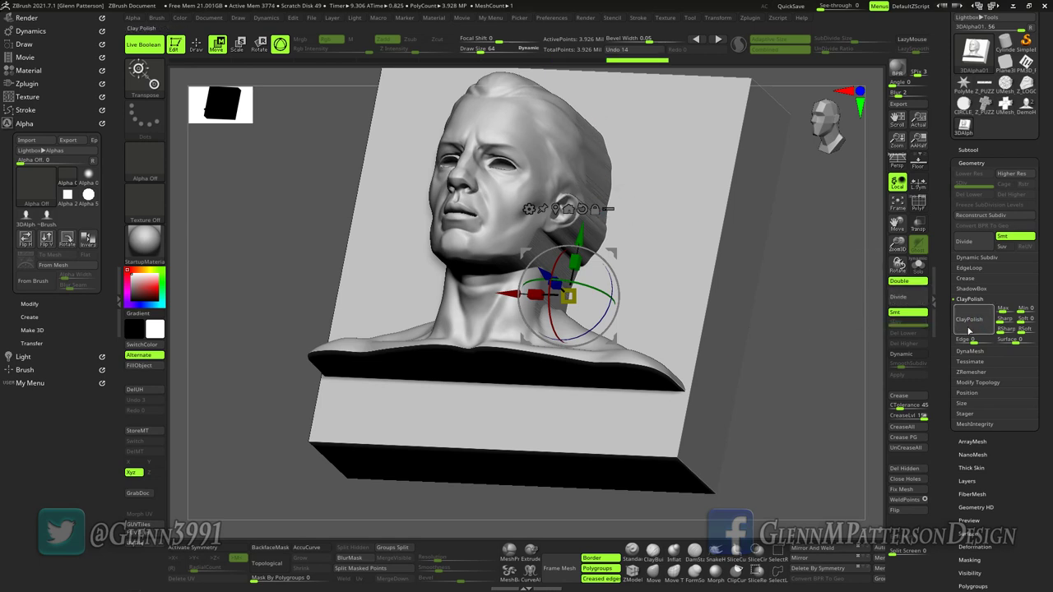
{"action": "left_click", "coordinate": [970, 325]}
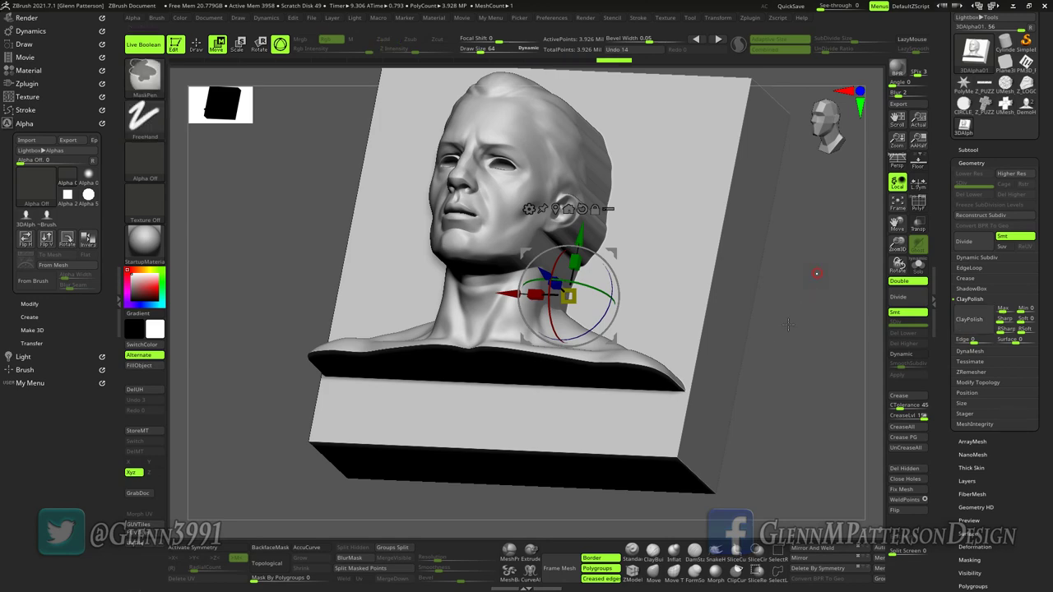
{"action": "left_click_drag", "start_coordinate": [797, 363], "coordinate": [806, 367], "text": "shift"}
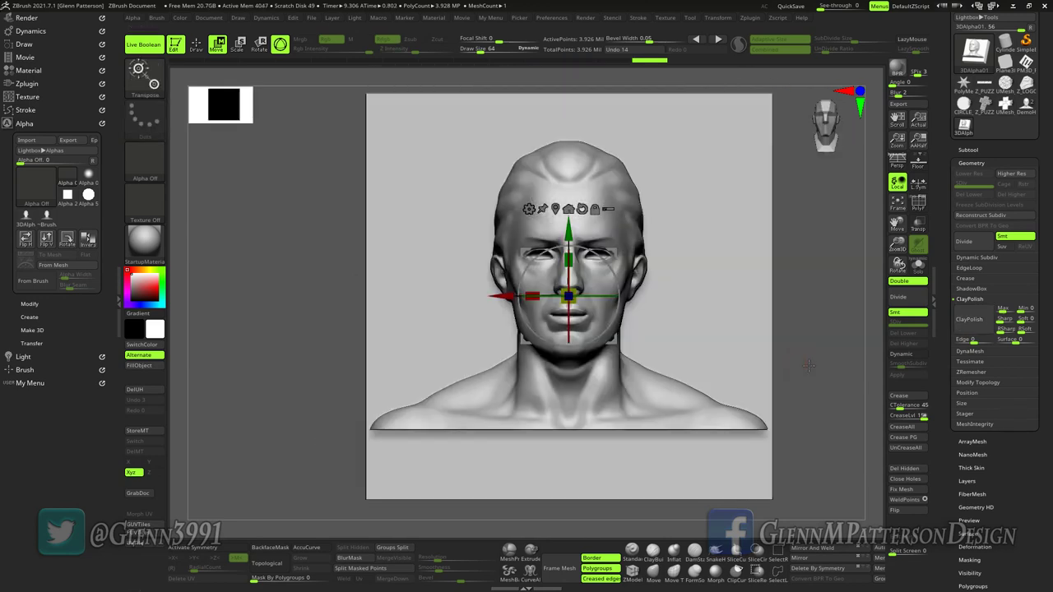
Switch back to the Z_PUZZLE_CUTTER_CROSS model
{"action": "left_click", "coordinate": [968, 149]}
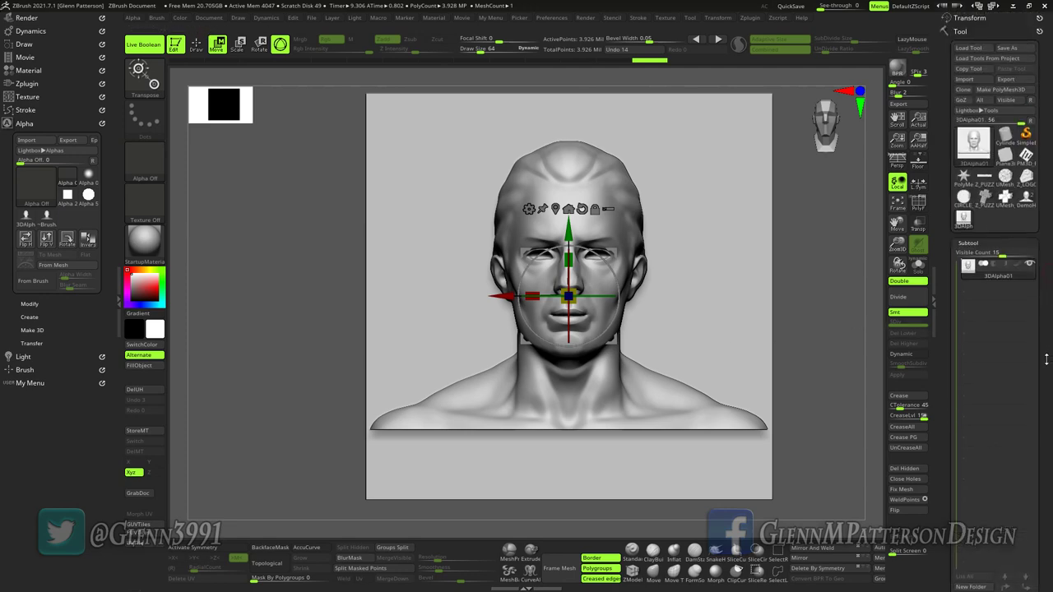
{"action": "scroll", "coordinate": [995, 247], "scroll_direction": "up", "scroll_amount": 3}
{"action": "left_click", "coordinate": [984, 204]}
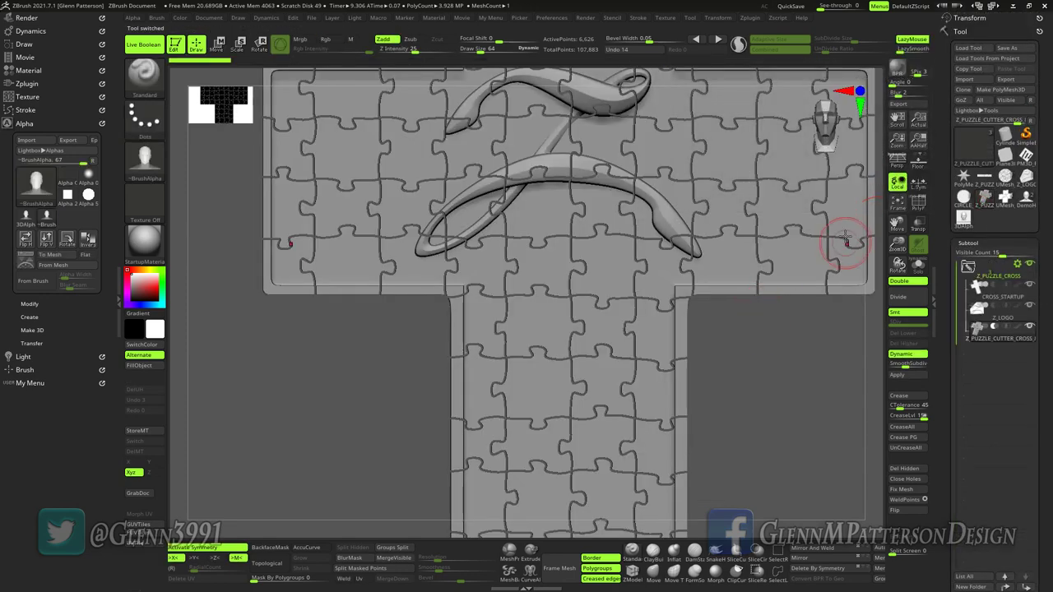
Frame the cross with the Scale and Move view controls and Append the 3DAlpha02 head
{"action": "left_click_drag", "start_coordinate": [896, 243], "coordinate": [889, 262]}
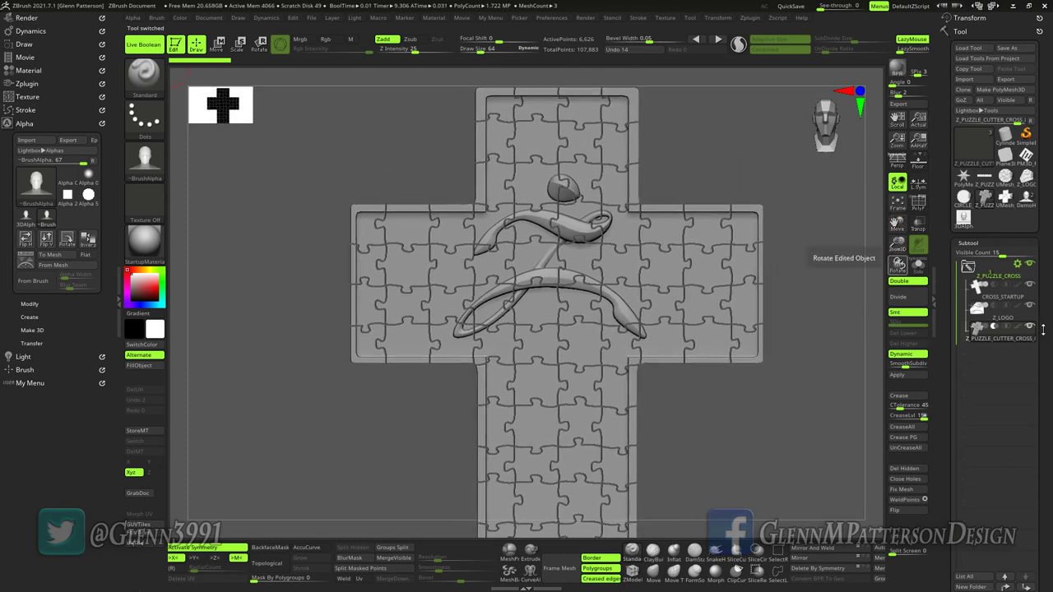
{"action": "left_click_drag", "start_coordinate": [1047, 567], "coordinate": [1045, 479]}
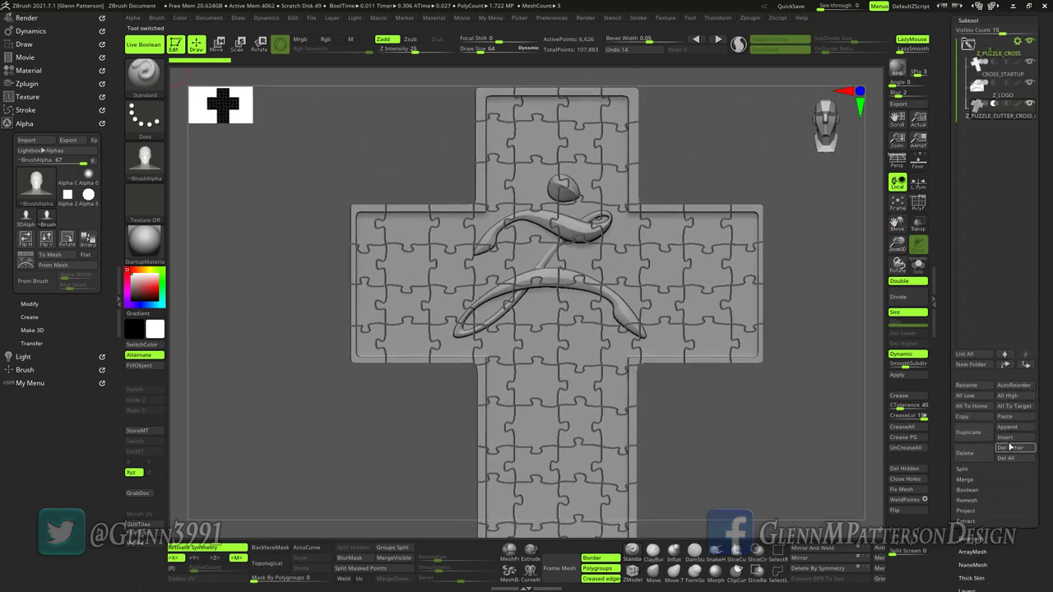
{"action": "left_click", "coordinate": [1008, 427]}
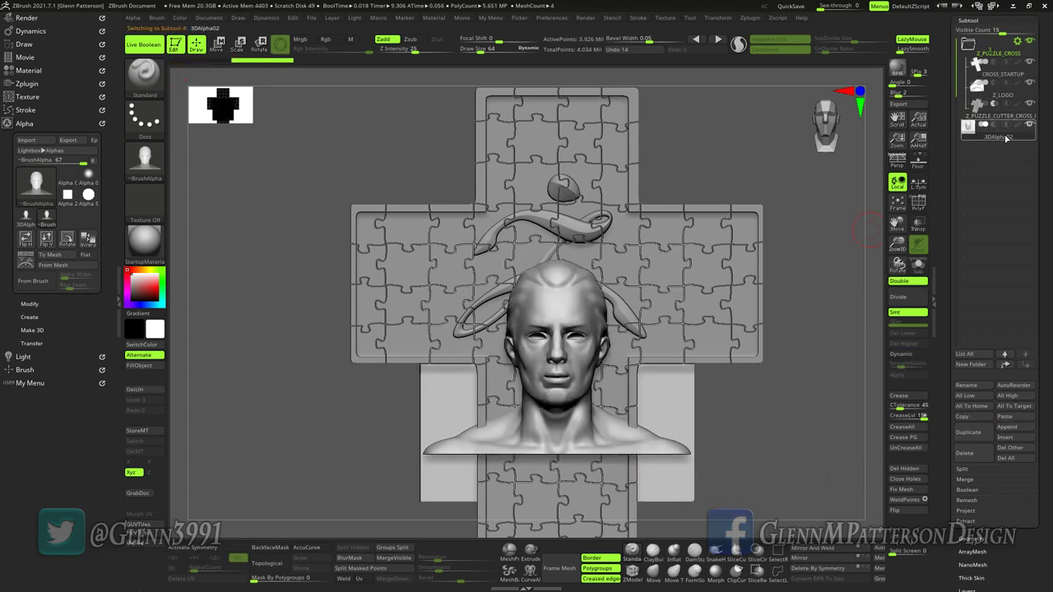
Move 3DAlpha02 above Z_PUZZLE_CUTTER_CROSS in the list, raise it, and flatten it in Z
{"action": "left_click_drag", "start_coordinate": [1004, 132], "coordinate": [1004, 109]}
{"action": "mouse_move", "coordinate": [811, 485]}
{"action": "left_mouse_down"}
{"action": "mouse_move", "coordinate": [794, 483]}
{"action": "mouse_move", "coordinate": [795, 473]}
{"action": "left_mouse_up"}
{"action": "left_click", "coordinate": [214, 48]}
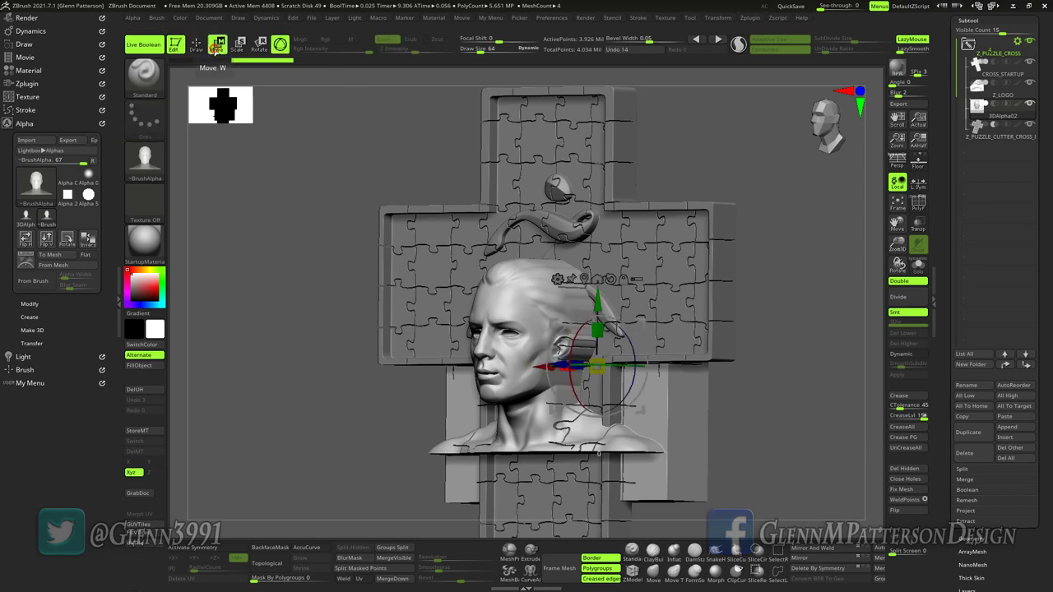
{"action": "left_click_drag", "start_coordinate": [597, 306], "coordinate": [597, 221]}
{"action": "left_click_drag", "start_coordinate": [646, 286], "coordinate": [579, 280]}
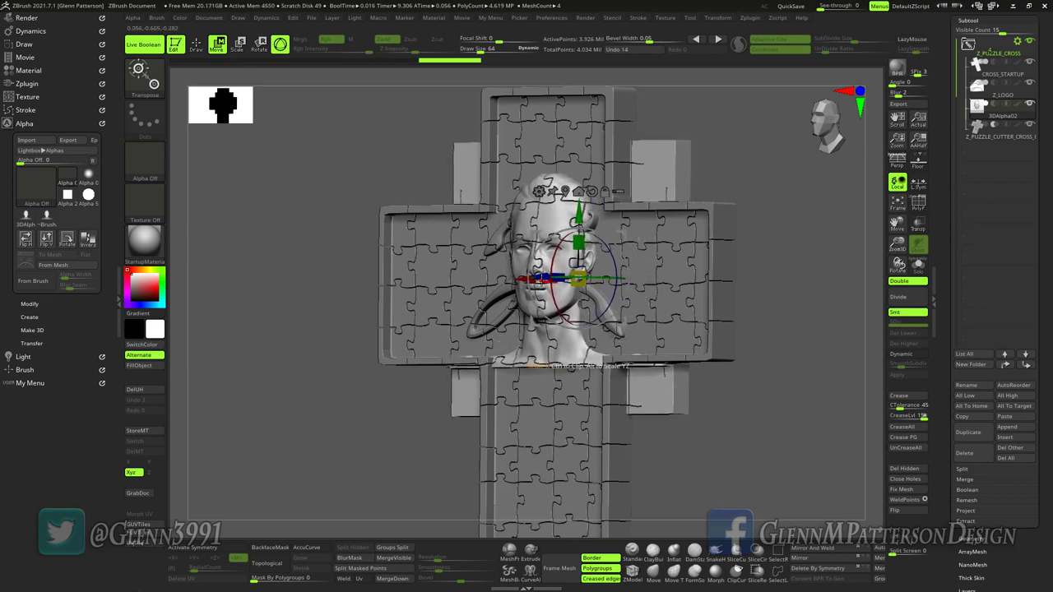
Slide the flattened head onto the cross's left arm and adjust its depth and height
{"action": "left_click_drag", "start_coordinate": [775, 306], "coordinate": [797, 304], "text": "shift"}
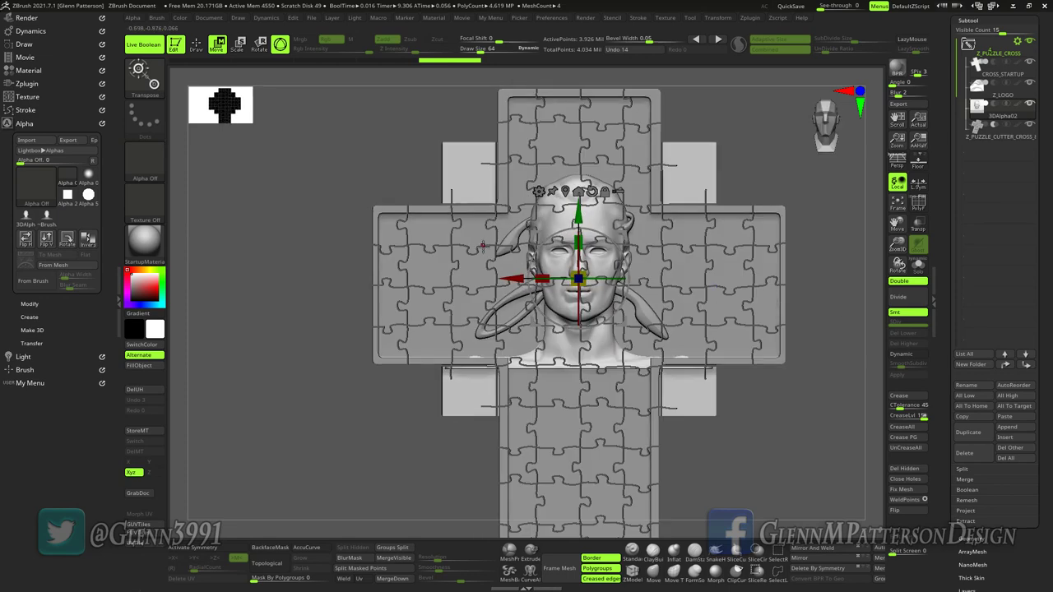
{"action": "left_click_drag", "start_coordinate": [512, 279], "coordinate": [378, 273]}
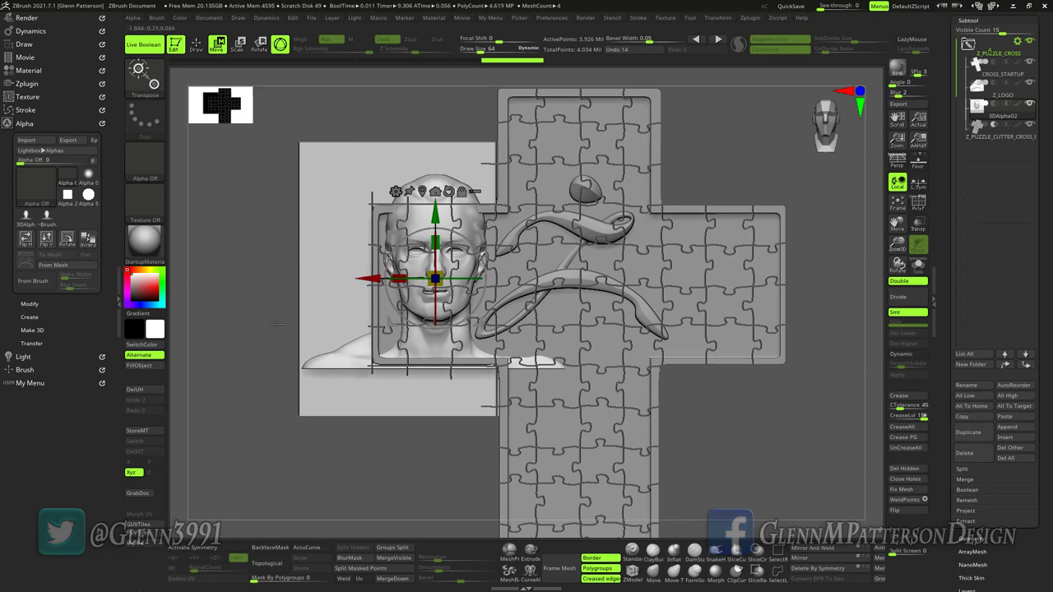
{"action": "left_click_drag", "start_coordinate": [235, 314], "coordinate": [263, 318]}
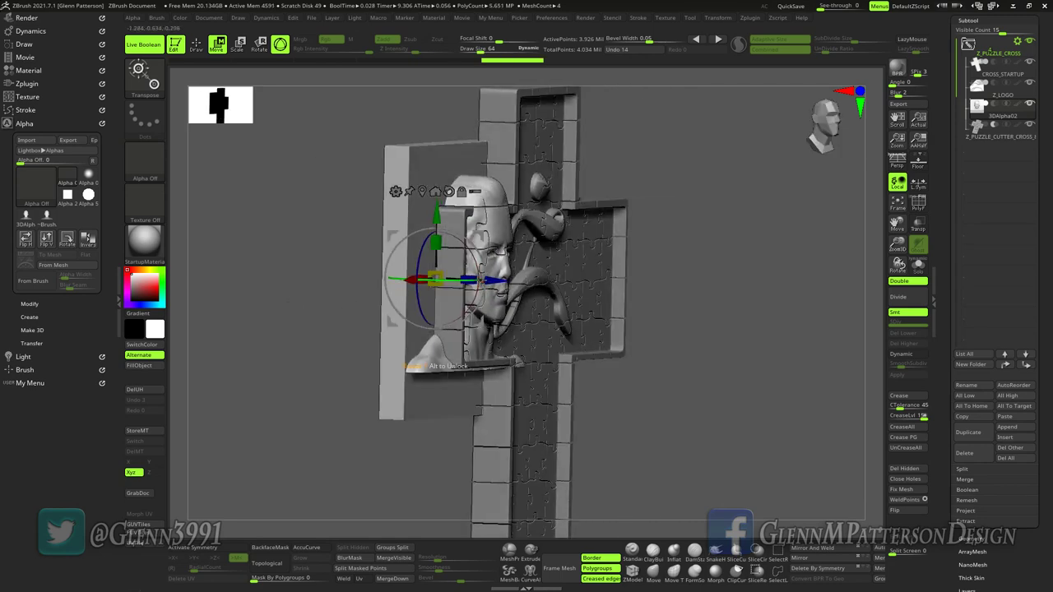
{"action": "left_click_drag", "start_coordinate": [470, 280], "coordinate": [494, 281]}
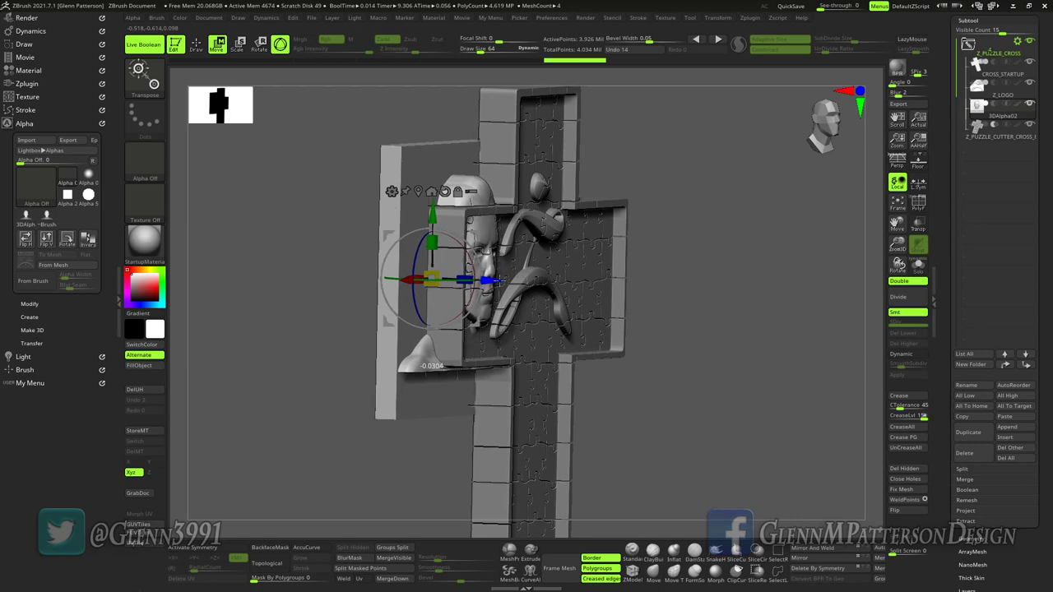
{"action": "left_click_drag", "start_coordinate": [736, 357], "coordinate": [696, 352]}
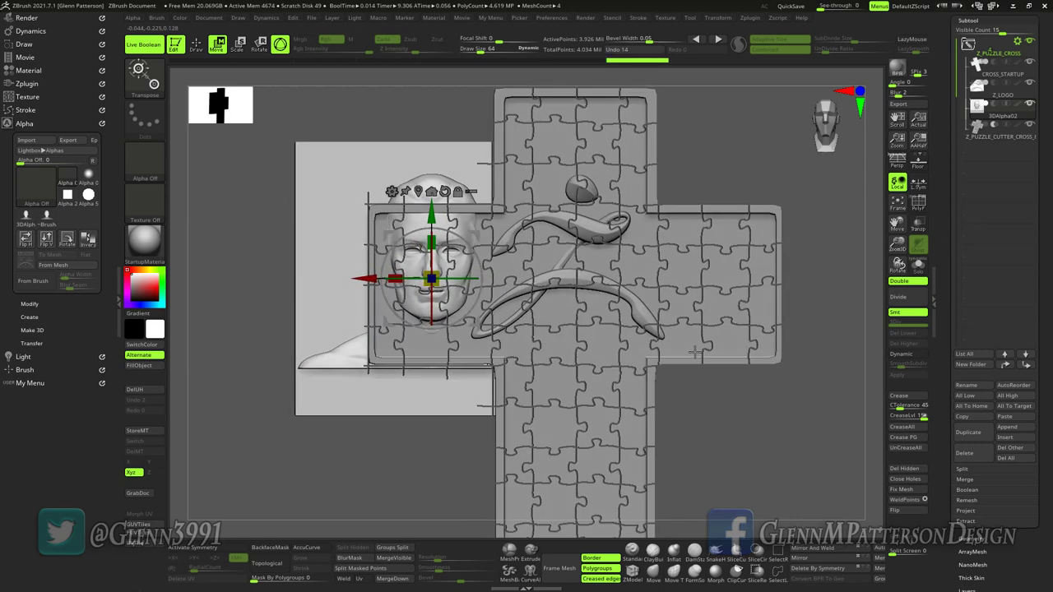
{"action": "left_click_drag", "start_coordinate": [431, 216], "coordinate": [431, 247]}
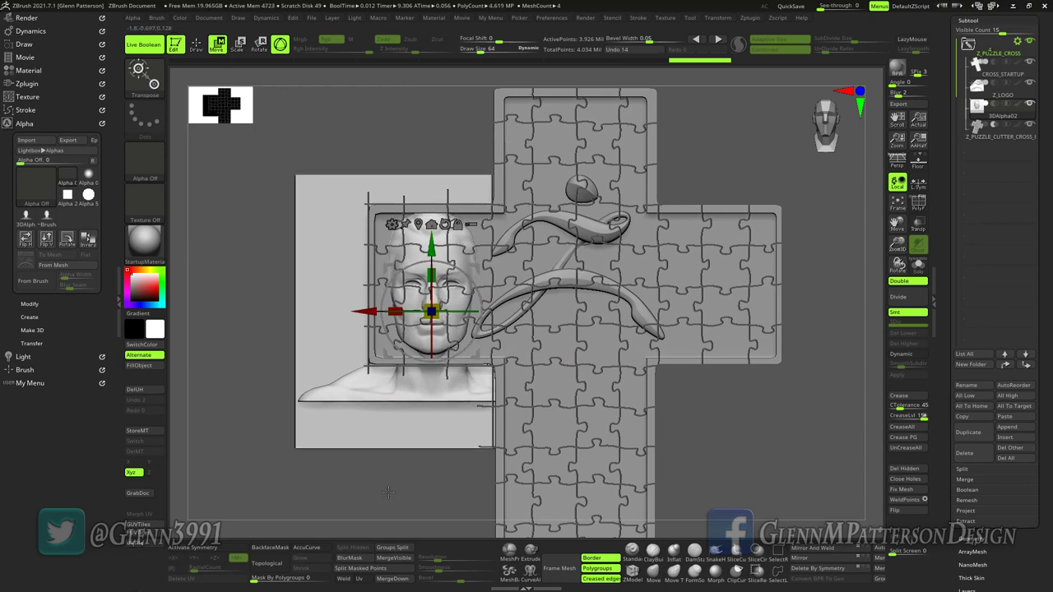
{"action": "key", "text": "ctrl+shift"}
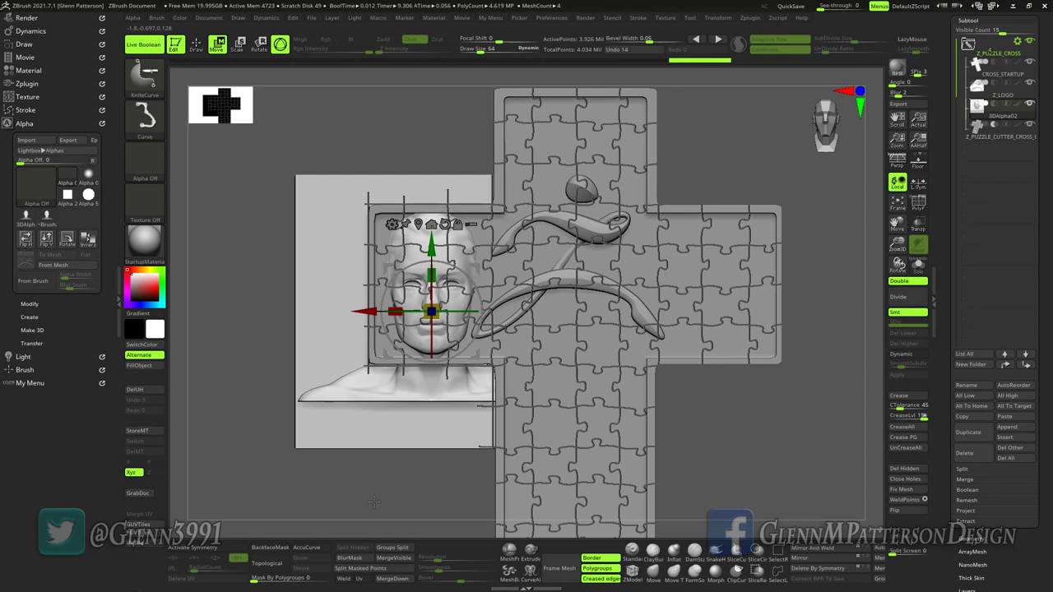
KnifeCurve-slice the head plate along the left arm's edges and behind the cross
{"action": "left_click_drag", "start_coordinate": [373, 502], "coordinate": [375, 123], "text": "ctrl+shift"}
{"action": "mouse_move", "coordinate": [285, 355]}
{"action": "left_mouse_down", "text": "ctrl+shift"}
{"action": "mouse_move", "coordinate": [847, 402]}
{"action": "mouse_move", "coordinate": [835, 215]}
{"action": "left_mouse_up", "text": "ctrl+shift"}
{"action": "mouse_move", "coordinate": [304, 368]}
{"action": "left_mouse_down", "text": "ctrl+shift"}
{"action": "mouse_move", "coordinate": [753, 362]}
{"action": "mouse_move", "coordinate": [370, 239]}
{"action": "mouse_move", "coordinate": [329, 247]}
{"action": "mouse_move", "coordinate": [567, 438]}
{"action": "mouse_move", "coordinate": [242, 317]}
{"action": "mouse_move", "coordinate": [243, 351]}
{"action": "left_mouse_up", "text": "ctrl+shift"}
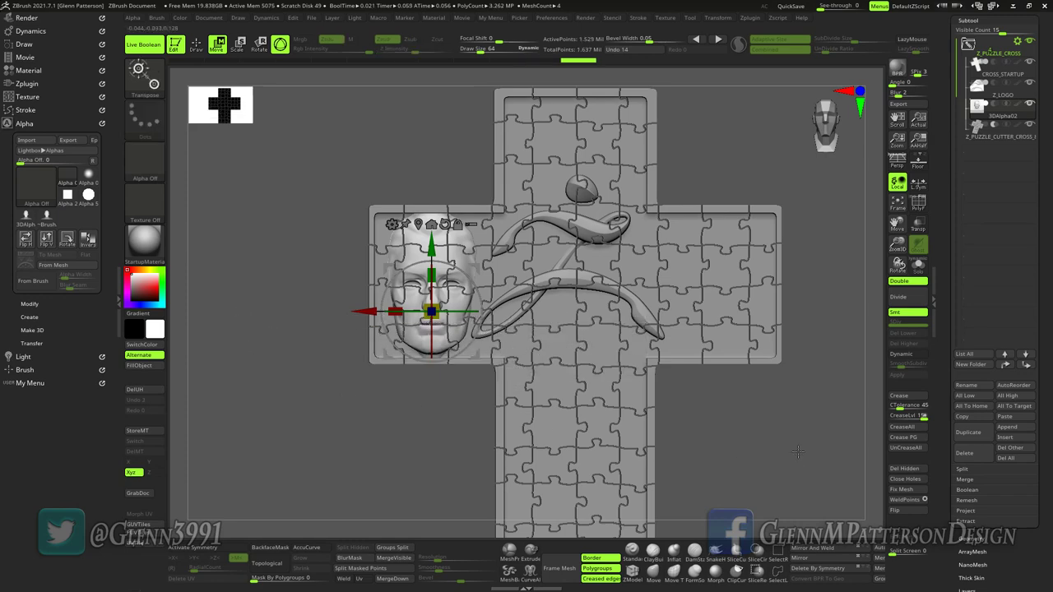
{"action": "left_click_drag", "start_coordinate": [794, 451], "coordinate": [804, 436]}
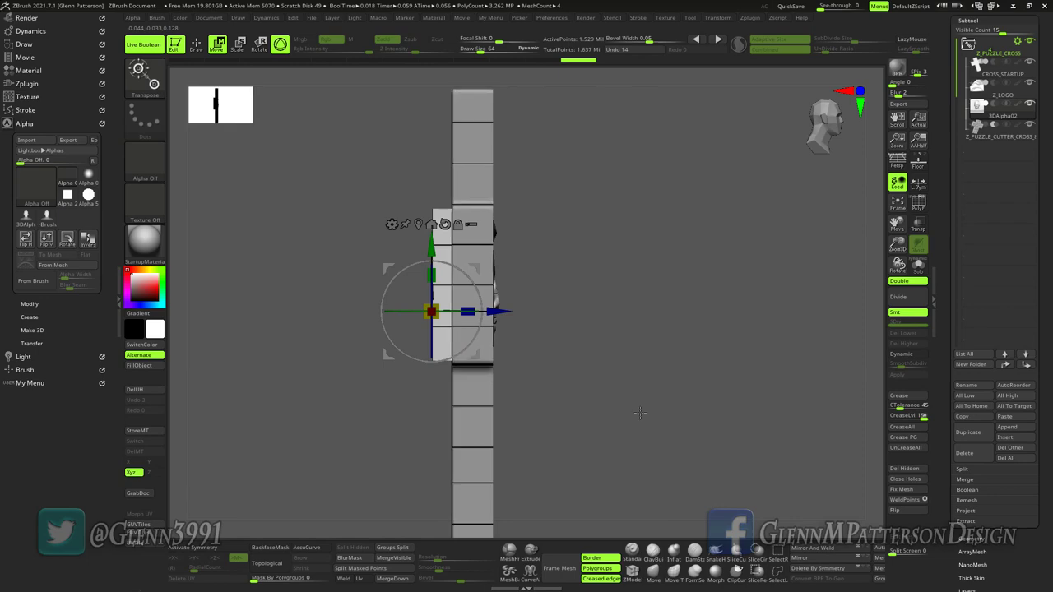
{"action": "mouse_move", "coordinate": [610, 451]}
{"action": "left_mouse_down", "text": "ctrl+shift"}
{"action": "mouse_move", "coordinate": [617, 181]}
{"action": "mouse_move", "coordinate": [459, 156]}
{"action": "mouse_move", "coordinate": [698, 377]}
{"action": "left_mouse_up", "text": "ctrl+shift"}
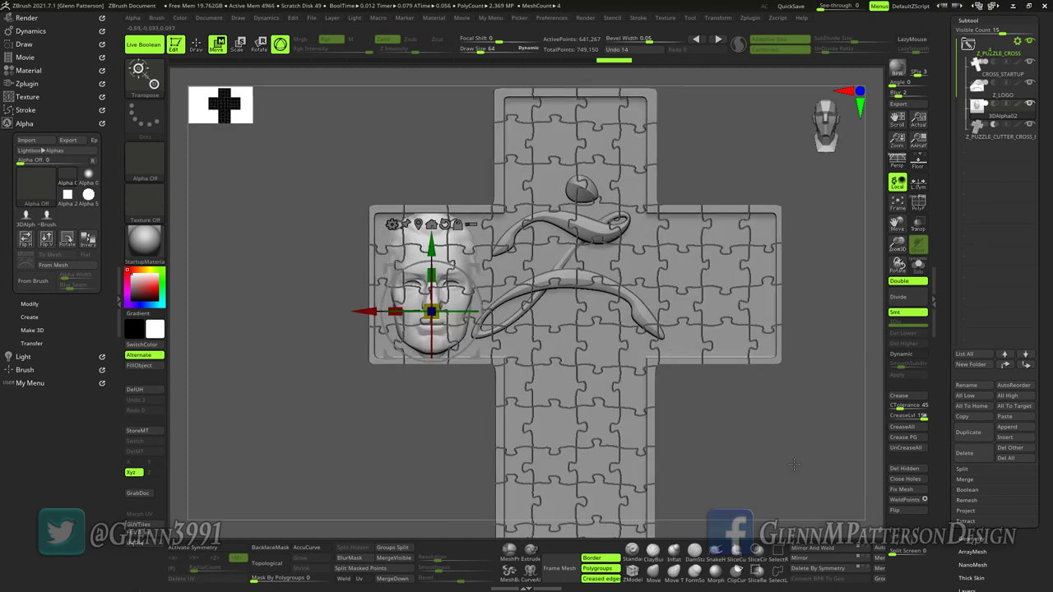
{"action": "left_click", "coordinate": [195, 49]}
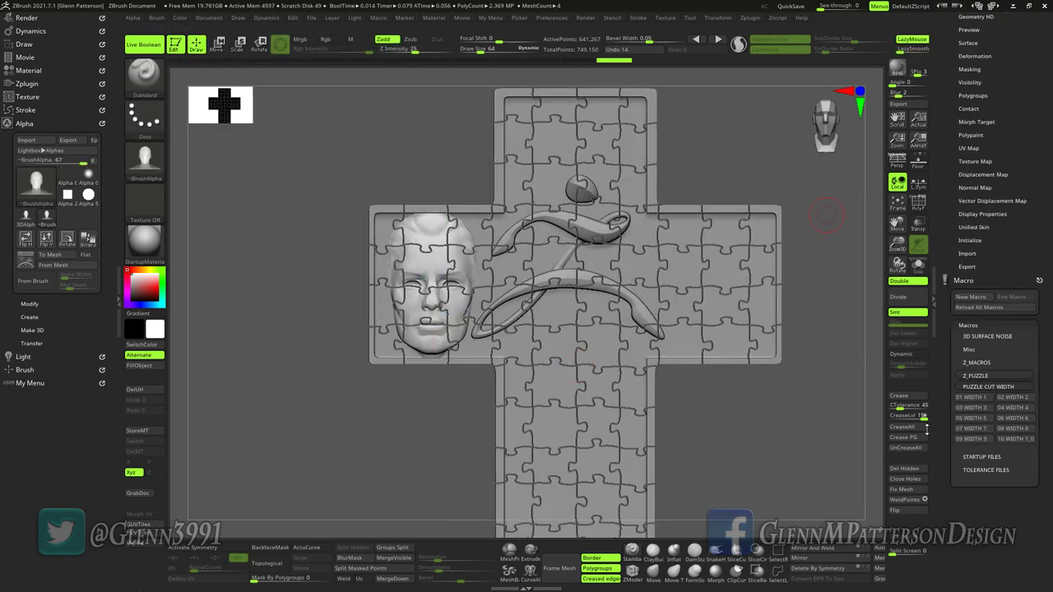
Apply puzzle cut width 5, preview with Dynamic on and off, and rerun it on Z_PUZZLE_CUTTER_CROSS
{"action": "left_click", "coordinate": [984, 419]}
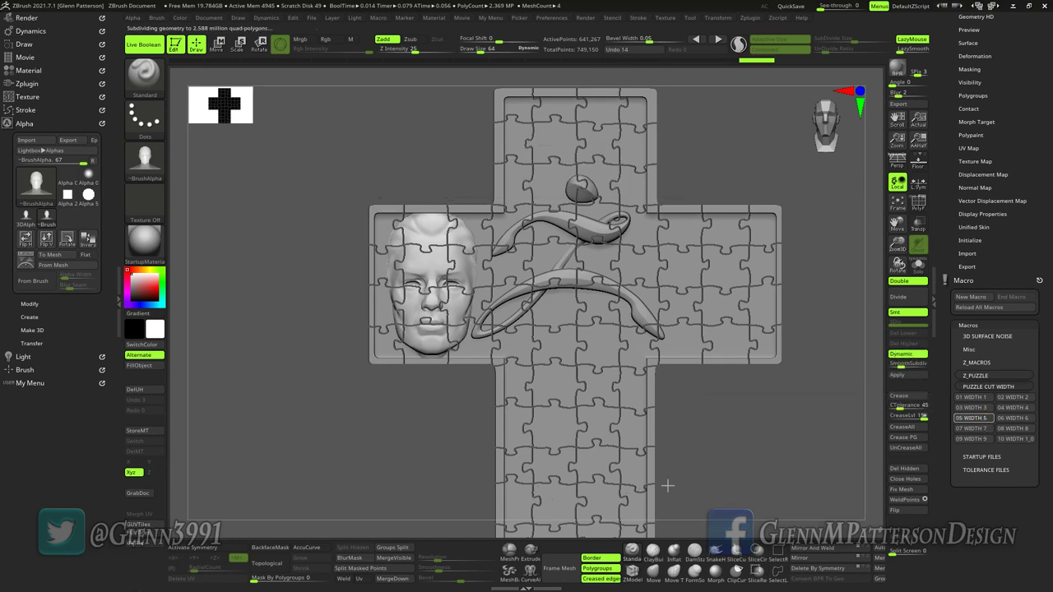
{"action": "left_click", "coordinate": [894, 354]}
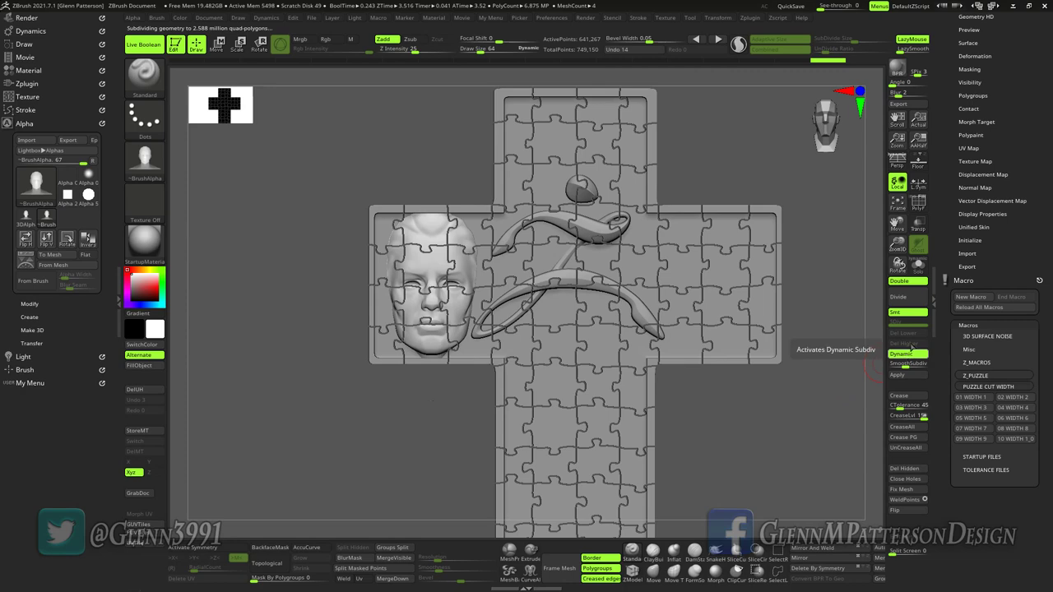
{"action": "left_click", "coordinate": [903, 354]}
{"action": "scroll", "coordinate": [1043, 280], "scroll_direction": "up", "scroll_amount": 5}
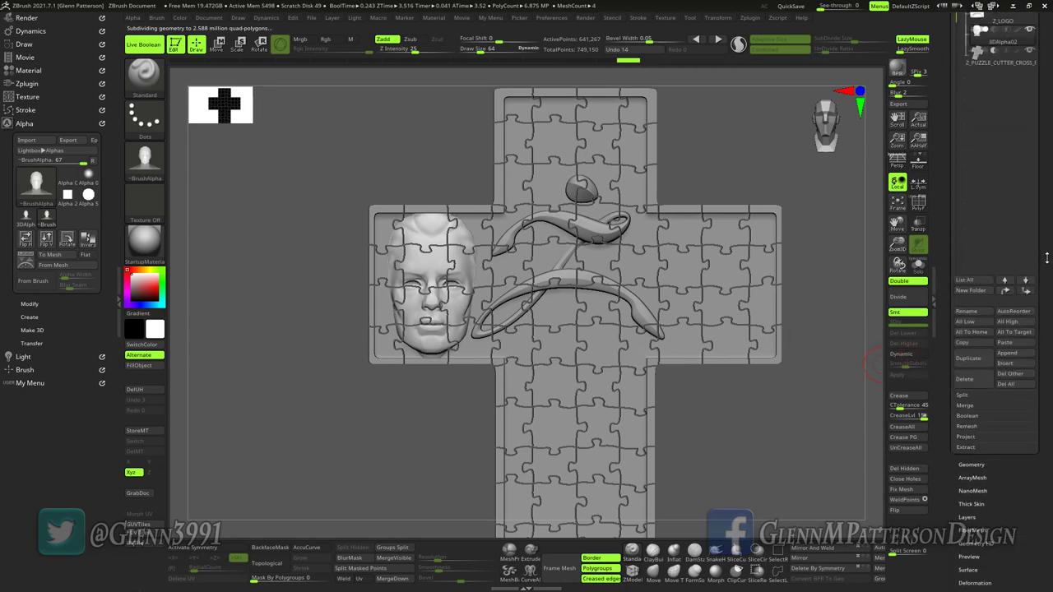
{"action": "left_click", "coordinate": [999, 245]}
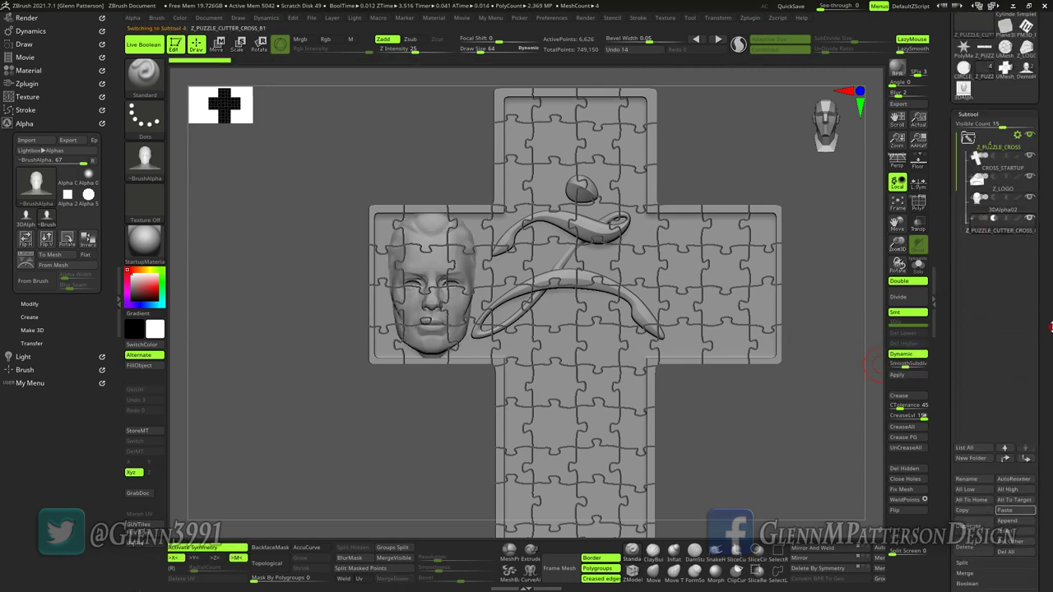
{"action": "scroll", "coordinate": [1045, 247], "scroll_direction": "down", "scroll_amount": 5}
{"action": "scroll", "coordinate": [1047, 176], "scroll_direction": "down", "scroll_amount": 3}
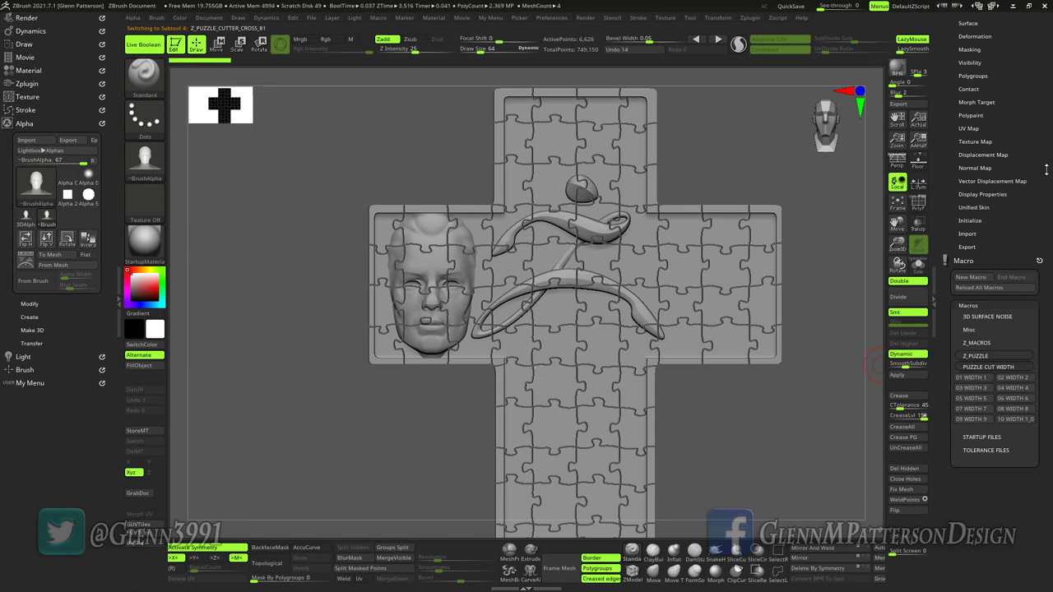
{"action": "left_click", "coordinate": [978, 398]}
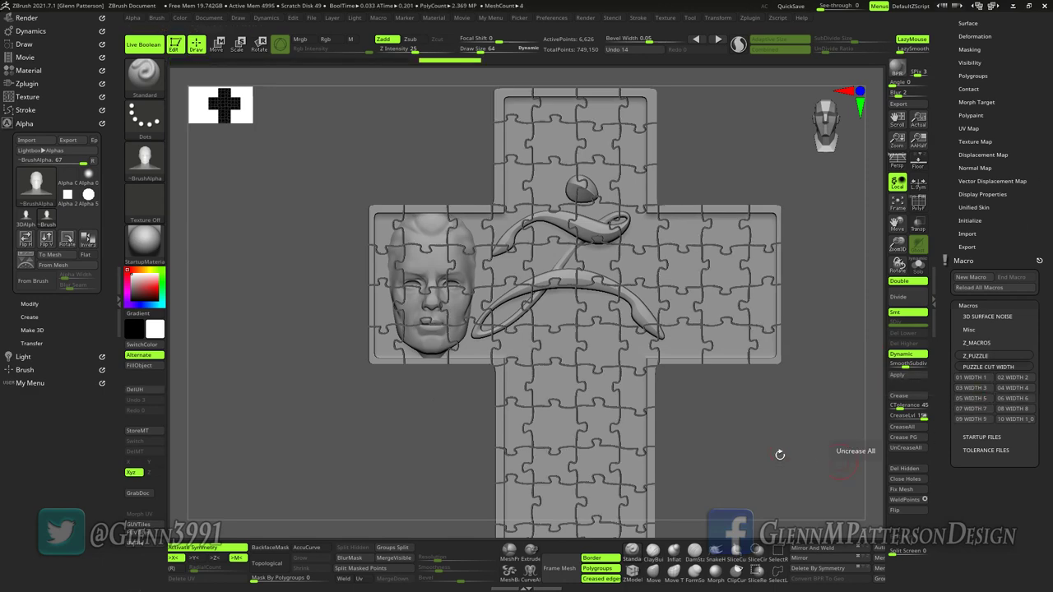
{"action": "mouse_move", "coordinate": [769, 461]}
{"action": "left_mouse_down"}
{"action": "mouse_move", "coordinate": [751, 453]}
{"action": "mouse_move", "coordinate": [735, 462]}
{"action": "mouse_move", "coordinate": [748, 458]}
{"action": "left_mouse_up"}
Make CROSS_STARTUP the active subtool from the subtool list
{"action": "scroll", "coordinate": [1035, 156], "scroll_direction": "up", "scroll_amount": 5}
{"action": "left_click", "coordinate": [971, 236]}
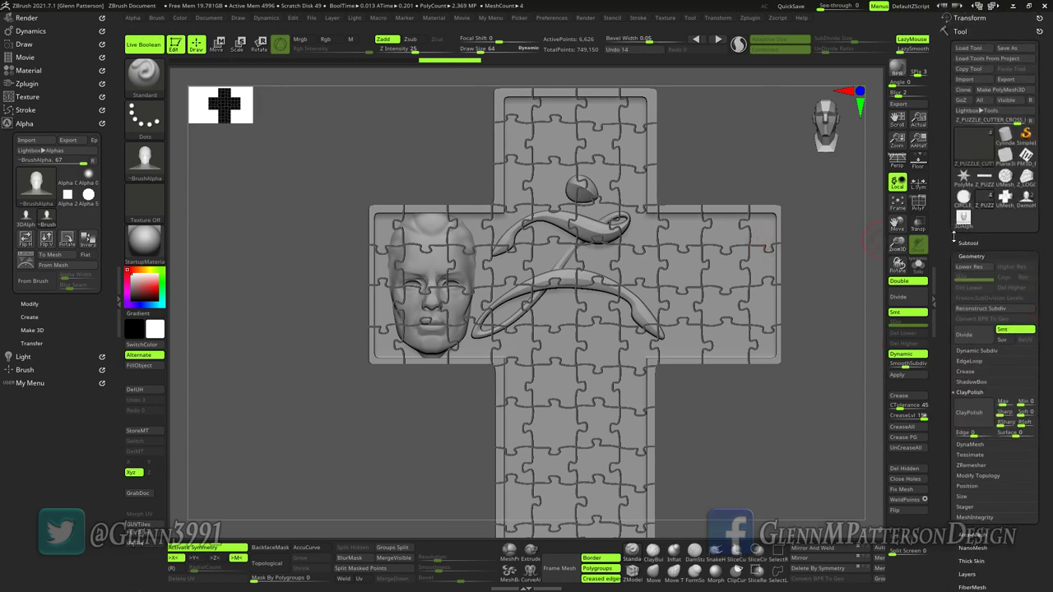
{"action": "left_click", "coordinate": [969, 242]}
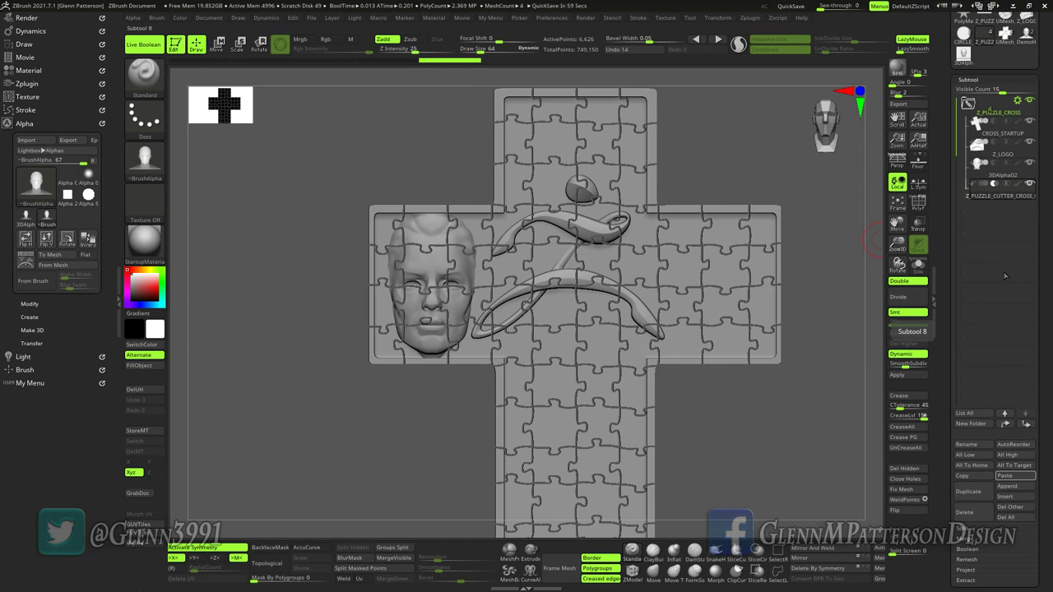
{"action": "left_click", "coordinate": [1004, 132]}
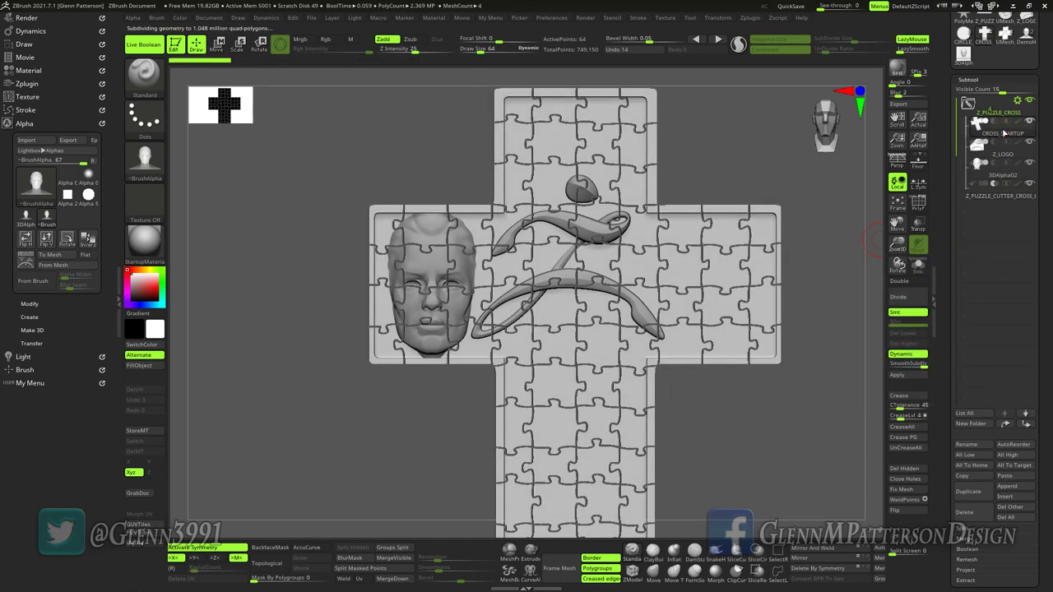
Resize the cross in Scale Master to Y 400 mm, giving 301.664 × 400 × 30.246 mm
{"action": "mouse_move", "coordinate": [1005, 134]}
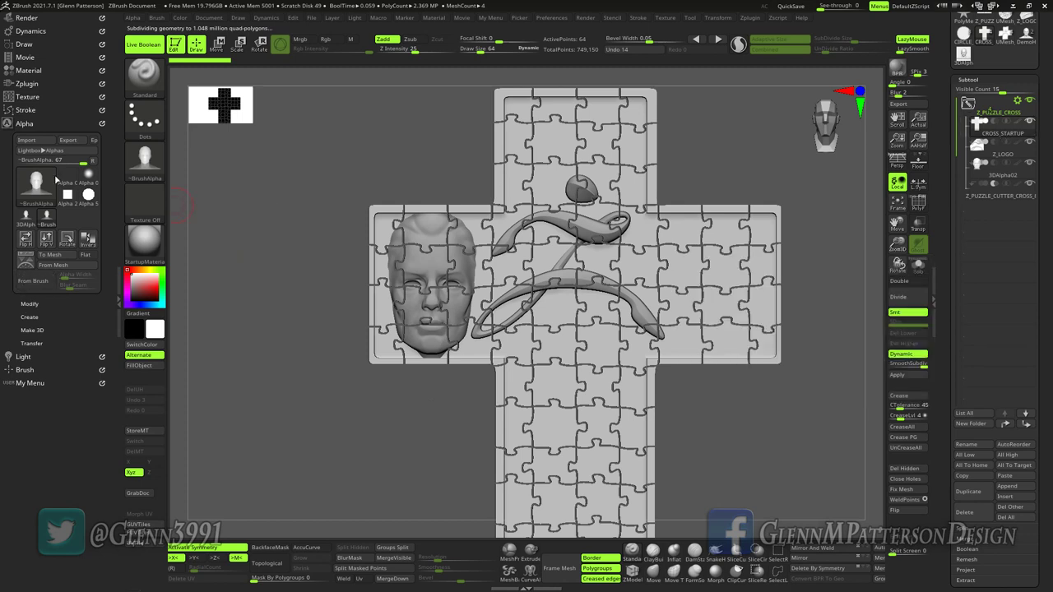
{"action": "left_click", "coordinate": [27, 83]}
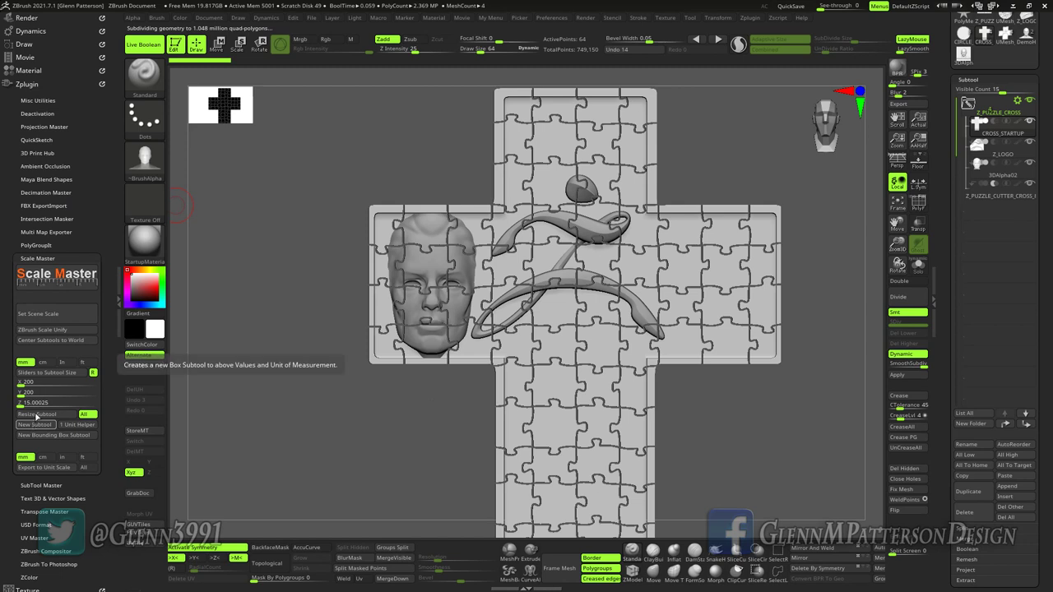
{"action": "left_click", "coordinate": [46, 374]}
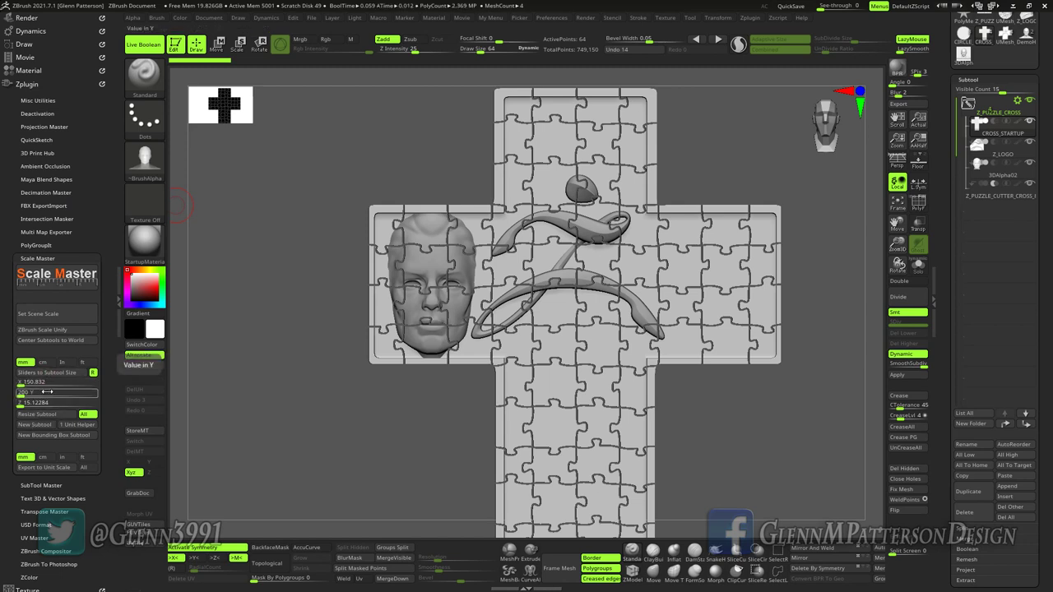
{"action": "left_click", "coordinate": [47, 393]}
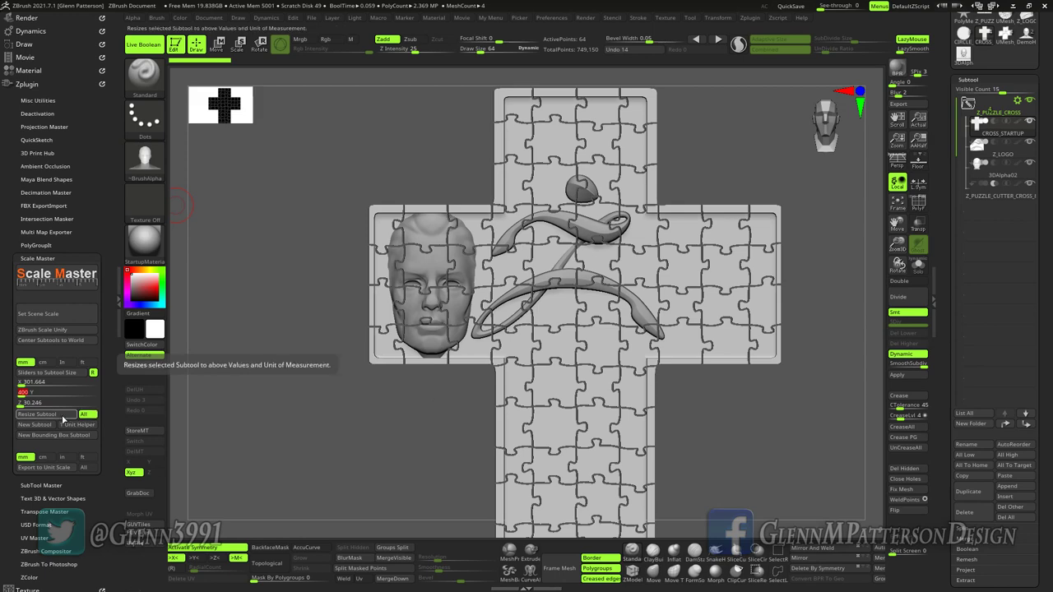
{"action": "left_click", "coordinate": [63, 418]}
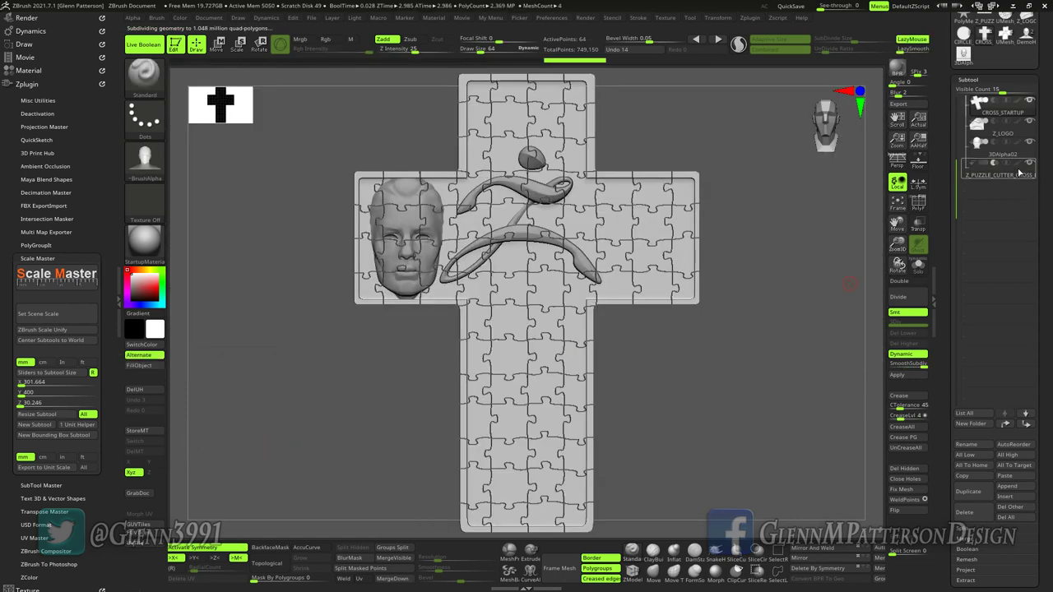
{"action": "left_click", "coordinate": [741, 354]}
Boolean the puzzle folder With DSDiv and activate the resulting UMesh_CROSS_STARTUP subtool
{"action": "left_click_drag", "start_coordinate": [700, 404], "coordinate": [570, 250]}
{"action": "right_click_drag", "start_coordinate": [525, 174], "coordinate": [570, 255]}
{"action": "left_click", "coordinate": [847, 311]}
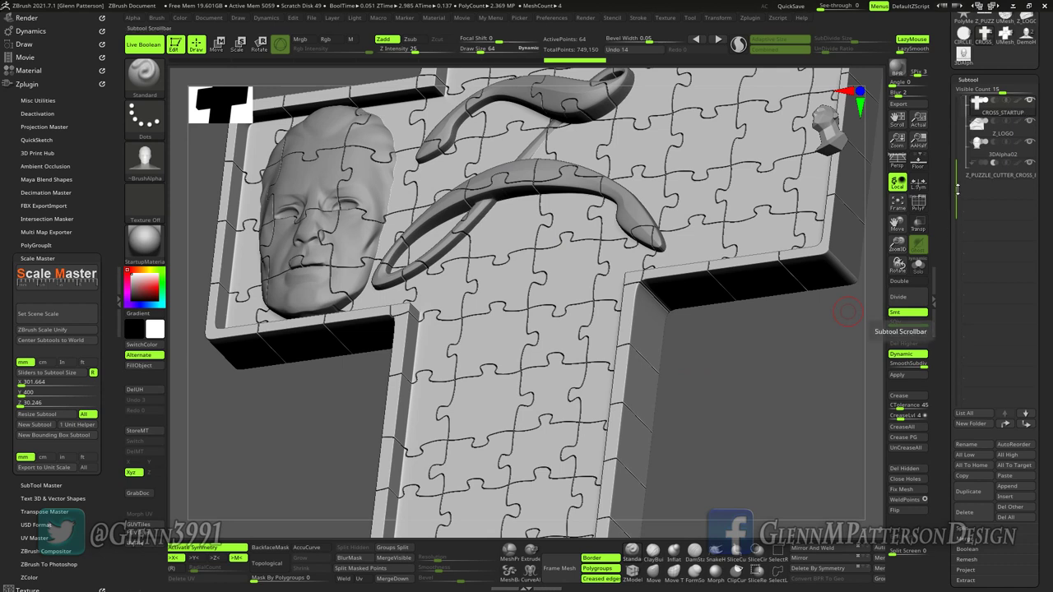
{"action": "left_click", "coordinate": [979, 102]}
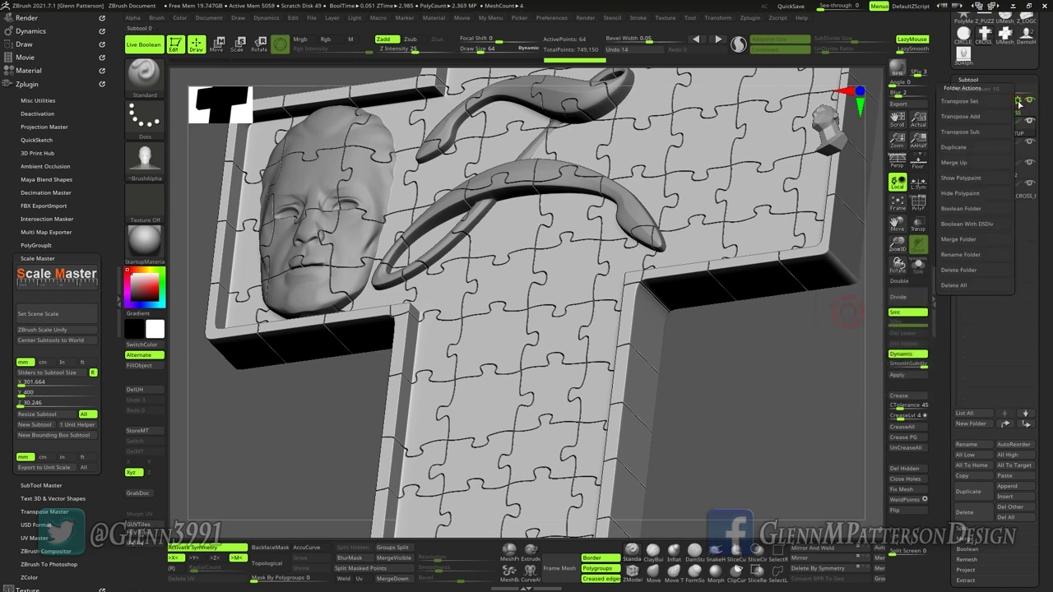
{"action": "left_click", "coordinate": [961, 225]}
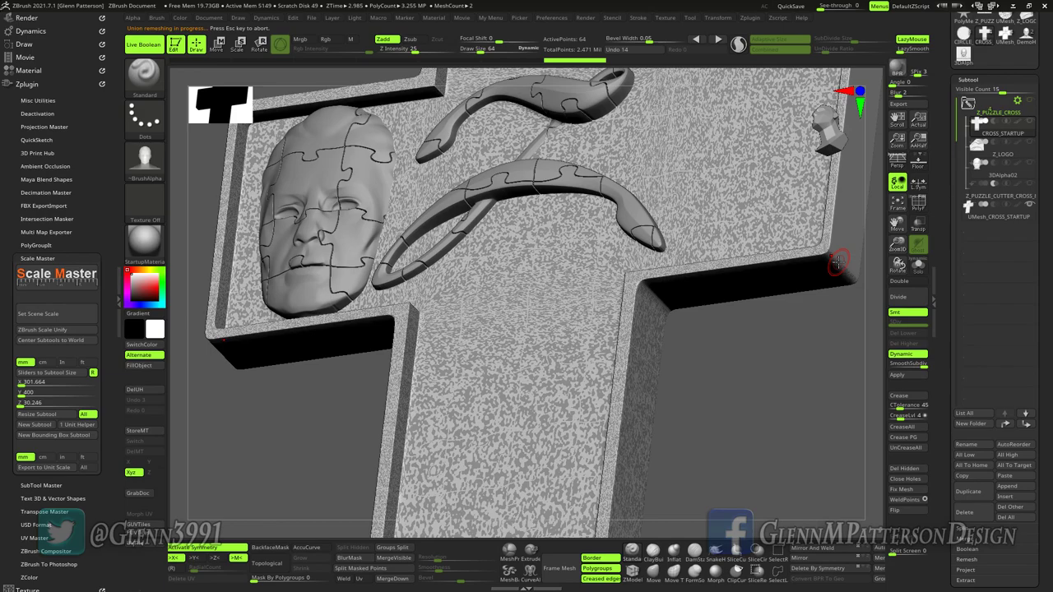
{"action": "left_click", "coordinate": [1010, 218]}
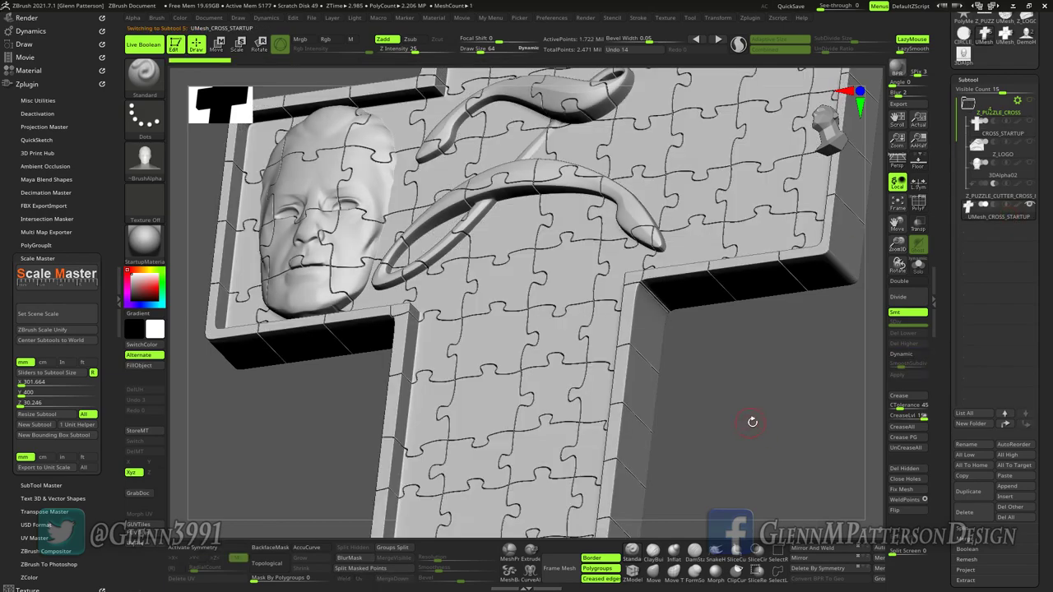
Pre-process and decimate UMesh_CROSS_STARTUP to 20% in Decimation Master, down to 344,520 points
{"action": "mouse_move", "coordinate": [752, 422]}
{"action": "left_mouse_down"}
{"action": "mouse_move", "coordinate": [717, 367]}
{"action": "mouse_move", "coordinate": [749, 397]}
{"action": "mouse_move", "coordinate": [753, 428]}
{"action": "left_mouse_up"}
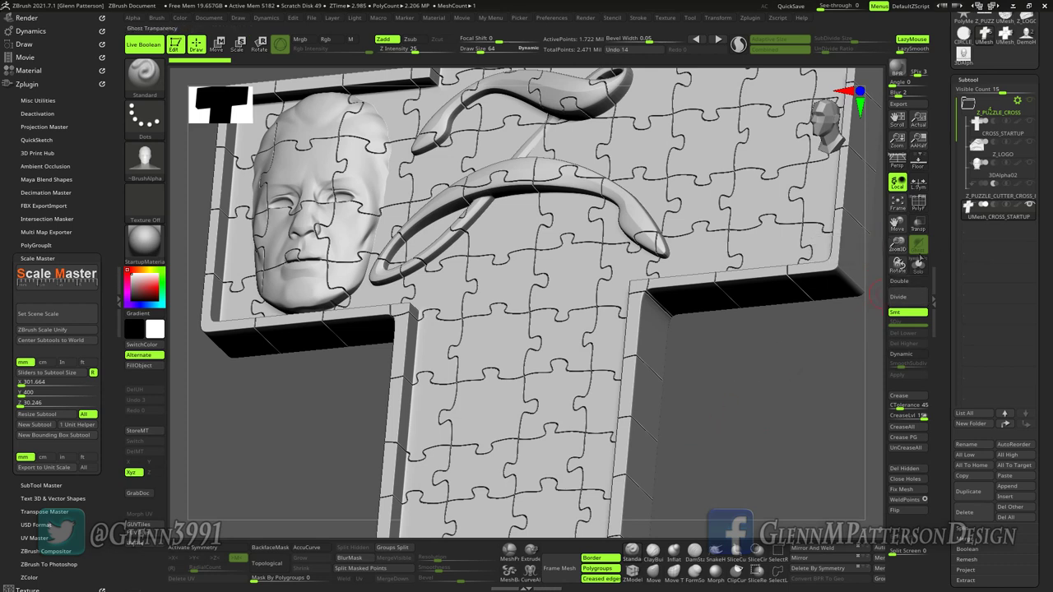
{"action": "left_click", "coordinate": [34, 192]}
{"action": "left_click", "coordinate": [43, 277]}
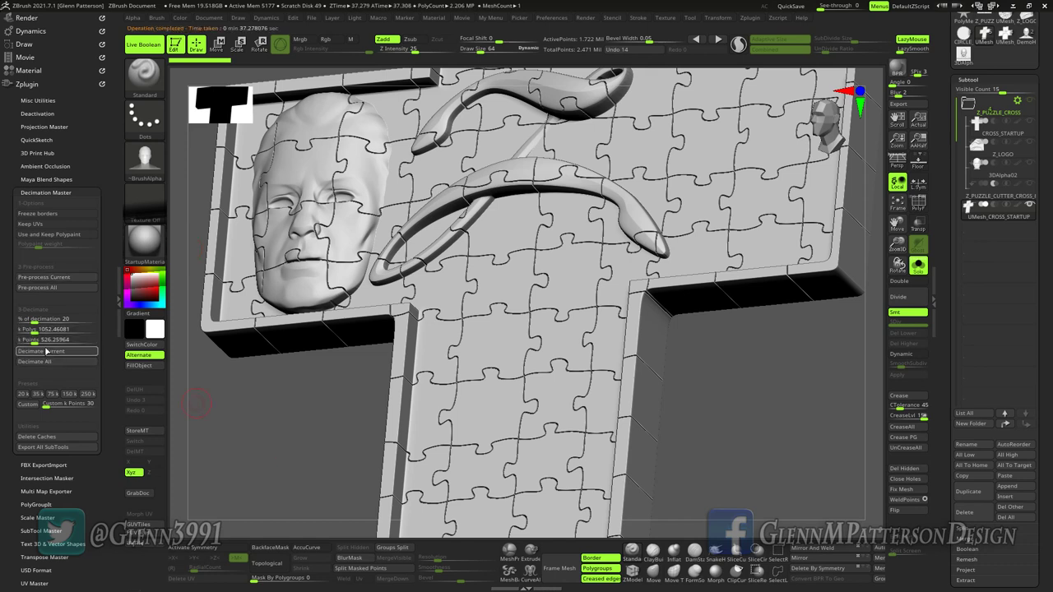
{"action": "left_click", "coordinate": [39, 320]}
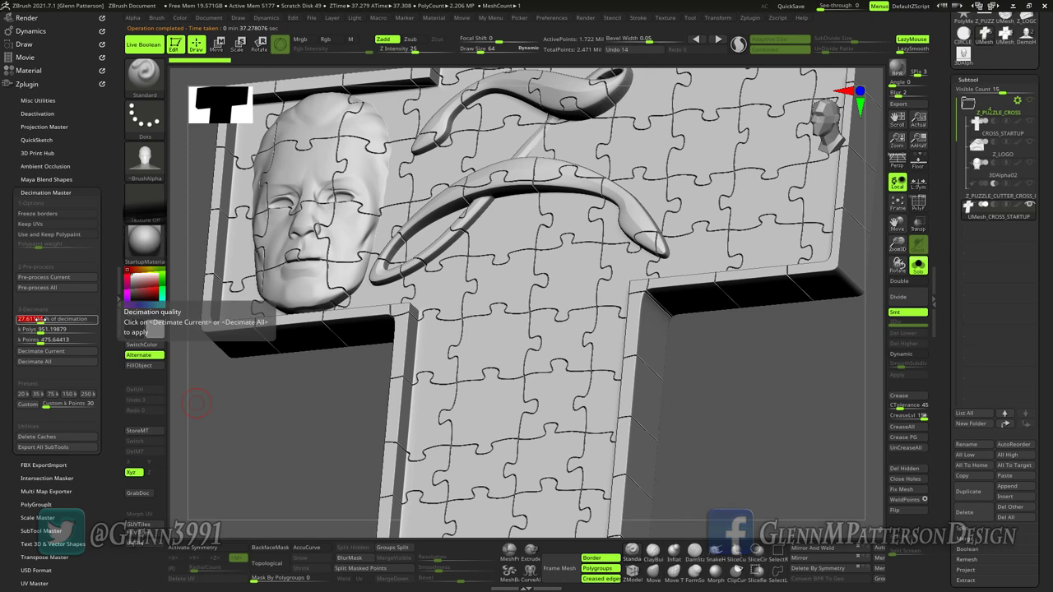
{"action": "type", "text": "20"}
{"action": "key", "text": "Return"}
{"action": "left_click", "coordinate": [49, 351]}
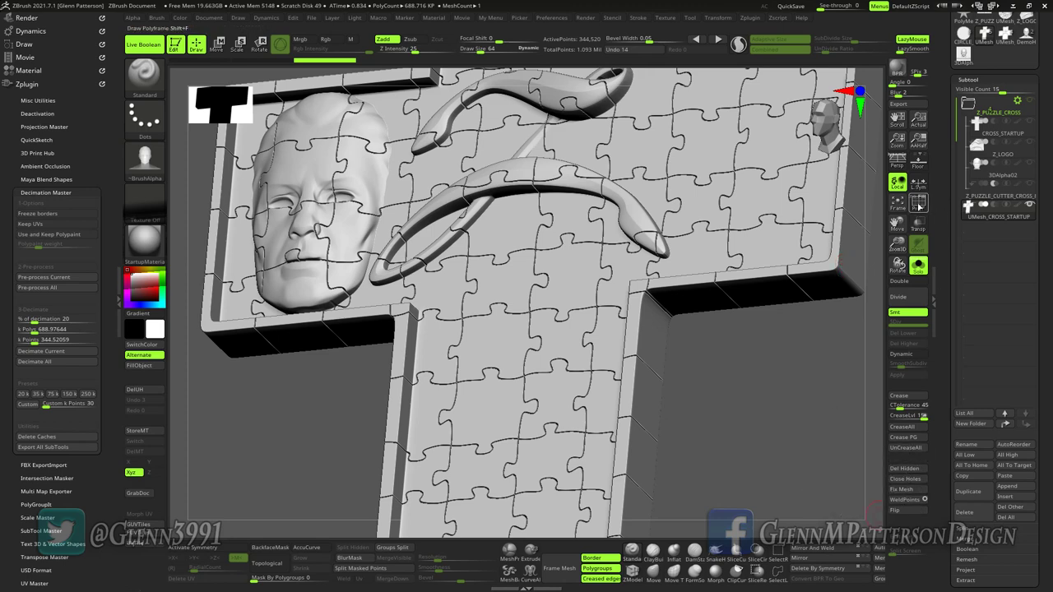
Turn on PolyF polygroup display and frame the cross in view
{"action": "left_click", "coordinate": [918, 203]}
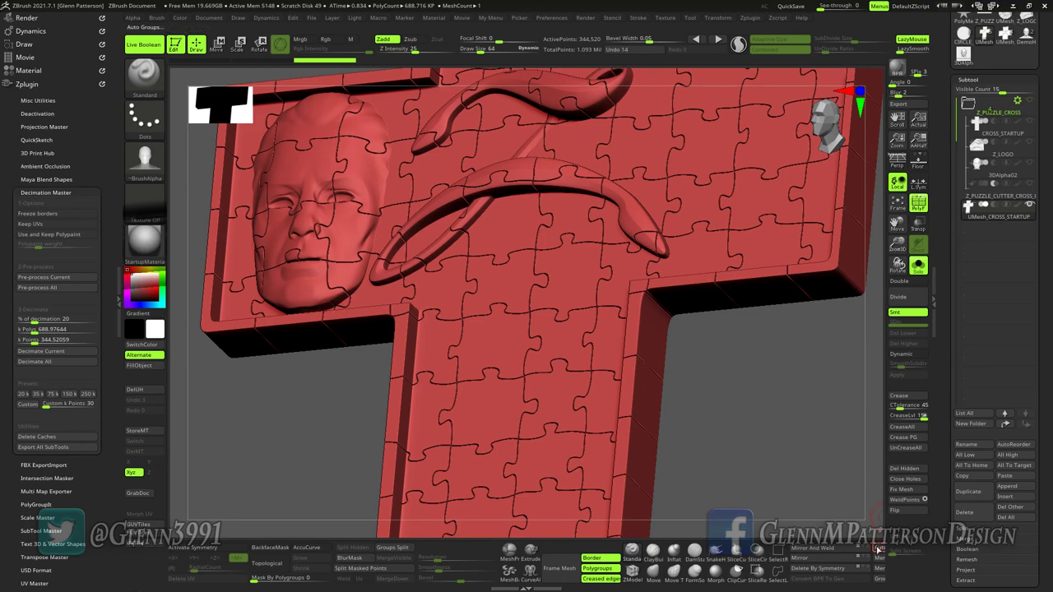
{"action": "left_click", "coordinate": [898, 203]}
{"action": "left_click_drag", "start_coordinate": [750, 388], "coordinate": [860, 282]}
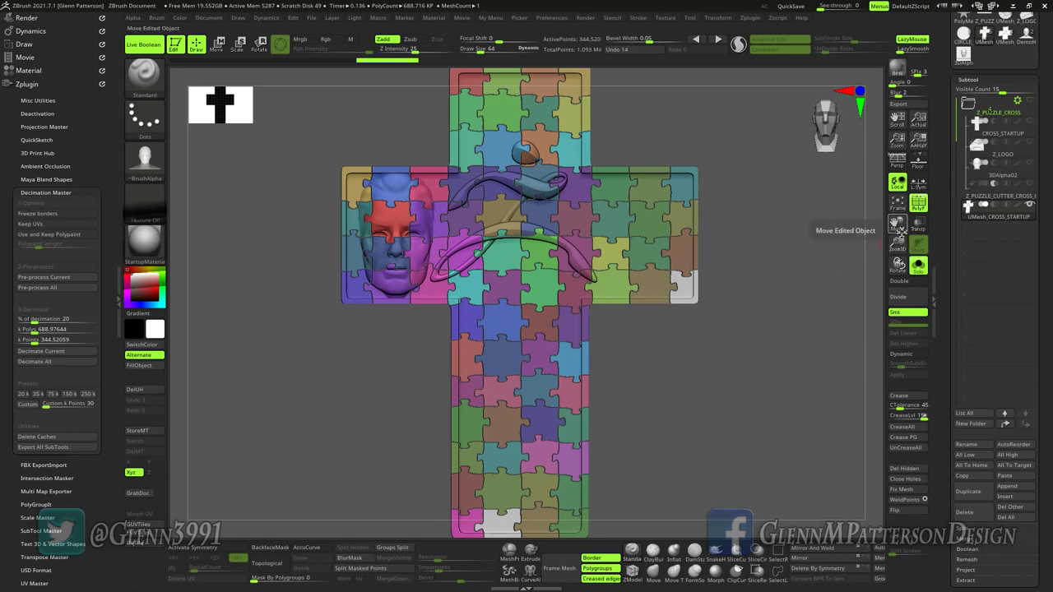
{"action": "left_click_drag", "start_coordinate": [899, 228], "coordinate": [876, 211]}
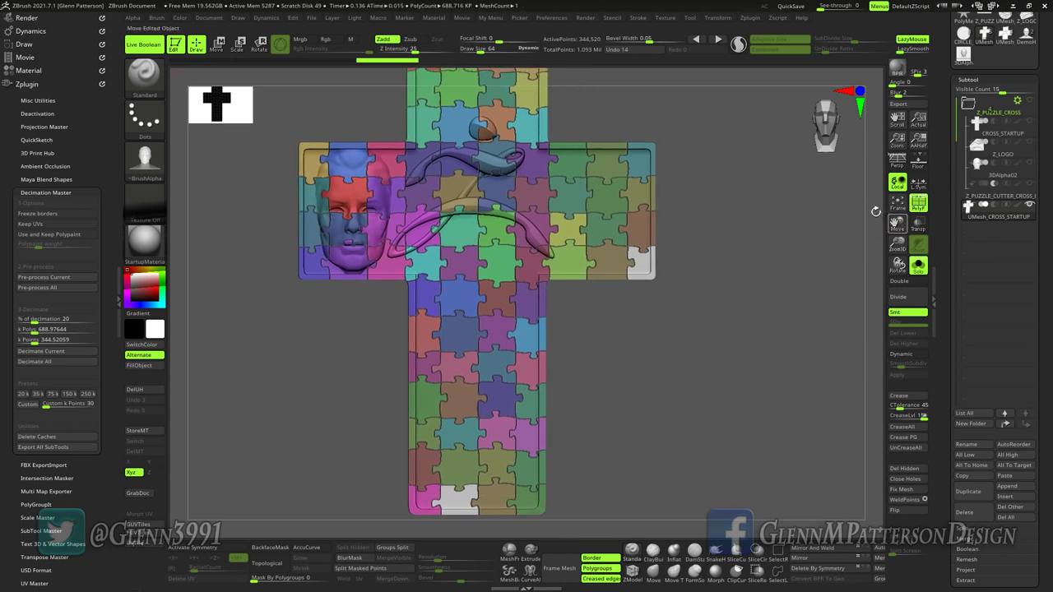
Hide everything except the cross's lower arm using a SelectRect rectangle
{"action": "key", "text": "ctrl+alt"}
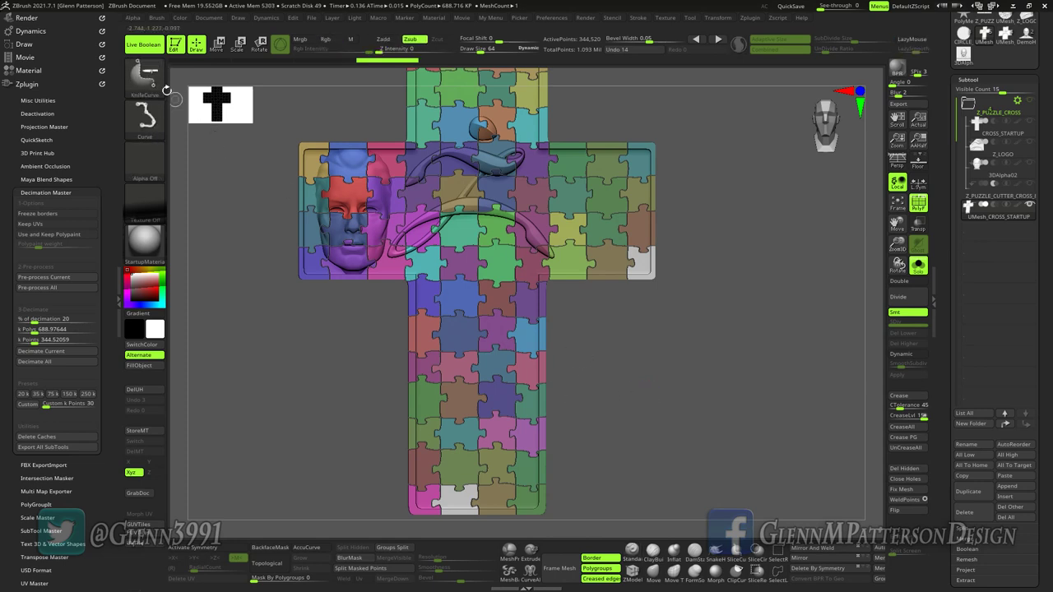
{"action": "left_click", "coordinate": [144, 74], "text": "ctrl+shift"}
{"action": "left_click", "coordinate": [328, 89]}
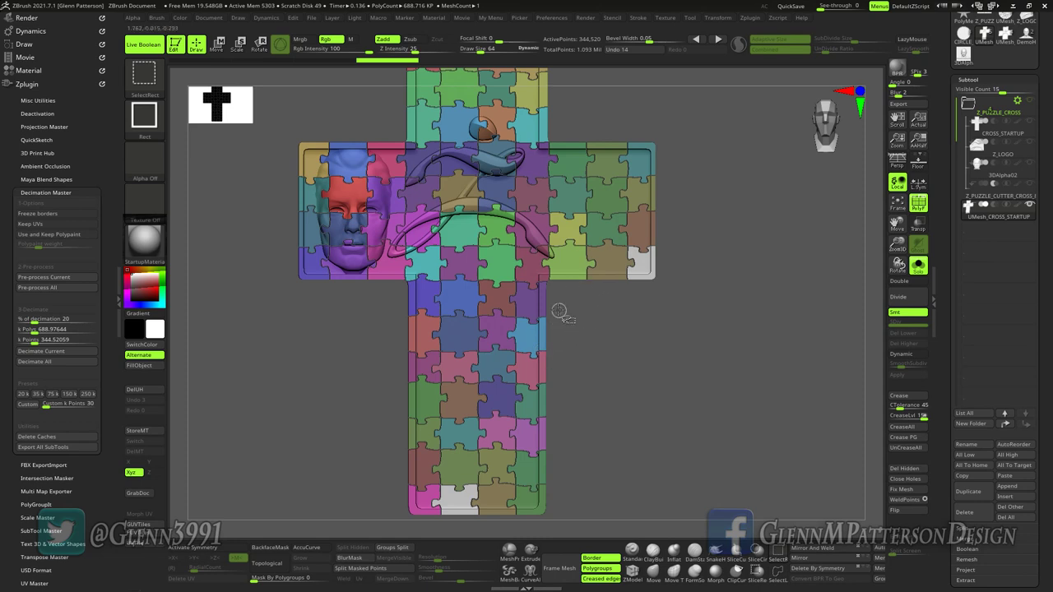
{"action": "left_click_drag", "start_coordinate": [562, 301], "coordinate": [352, 524], "text": "ctrl+shift"}
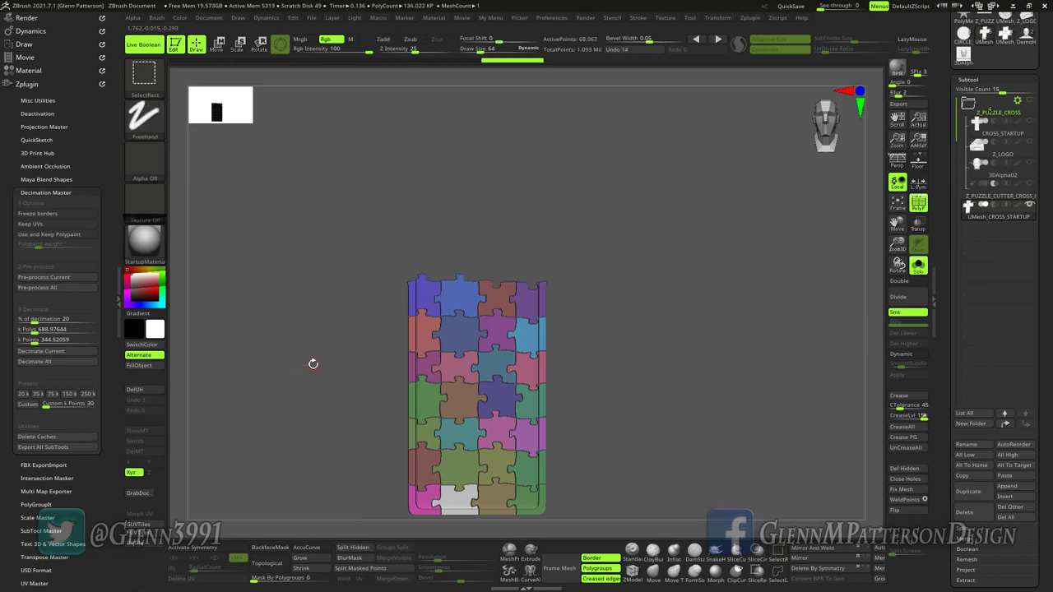
{"action": "mouse_move", "coordinate": [313, 362]}
{"action": "left_mouse_down"}
{"action": "mouse_move", "coordinate": [353, 388]}
{"action": "mouse_move", "coordinate": [314, 376]}
{"action": "left_mouse_up"}
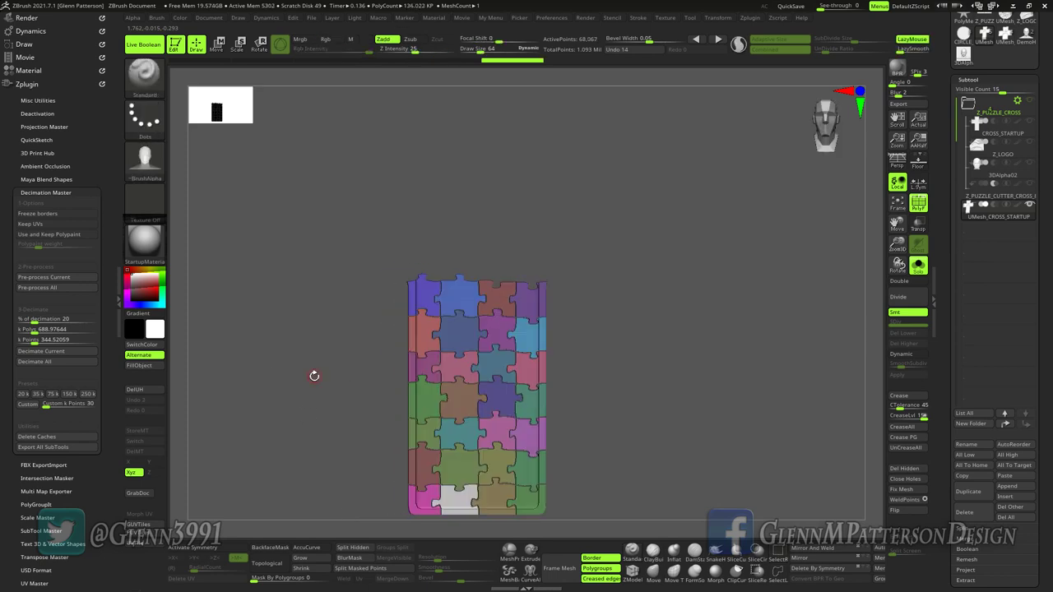
Split Hidden to separate the lower arm and activate UMesh_CROSS_STARTUP1
{"action": "left_click", "coordinate": [959, 533]}
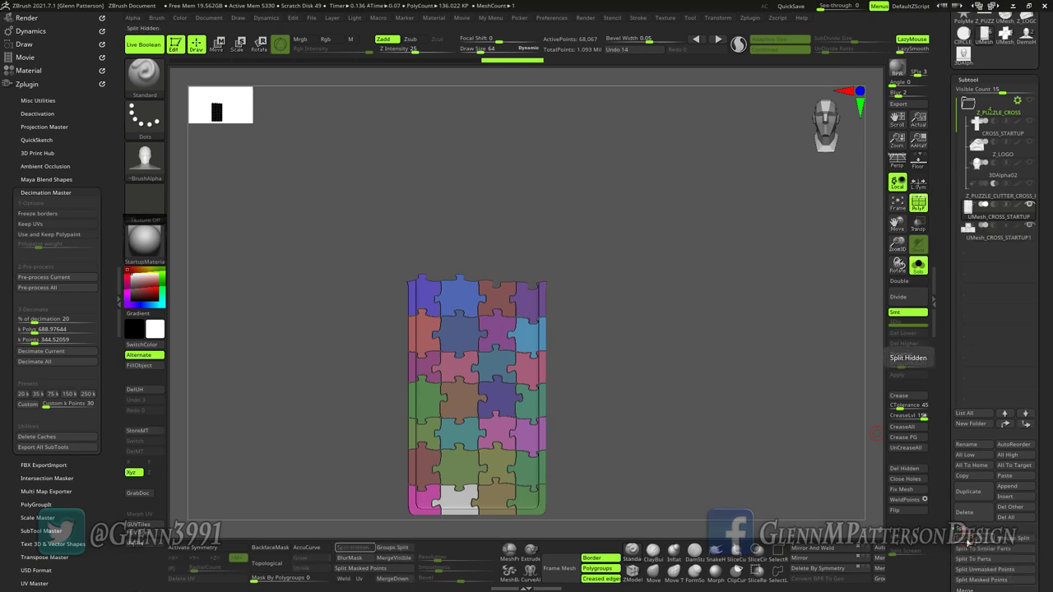
{"action": "left_click", "coordinate": [967, 538]}
{"action": "left_click", "coordinate": [995, 238]}
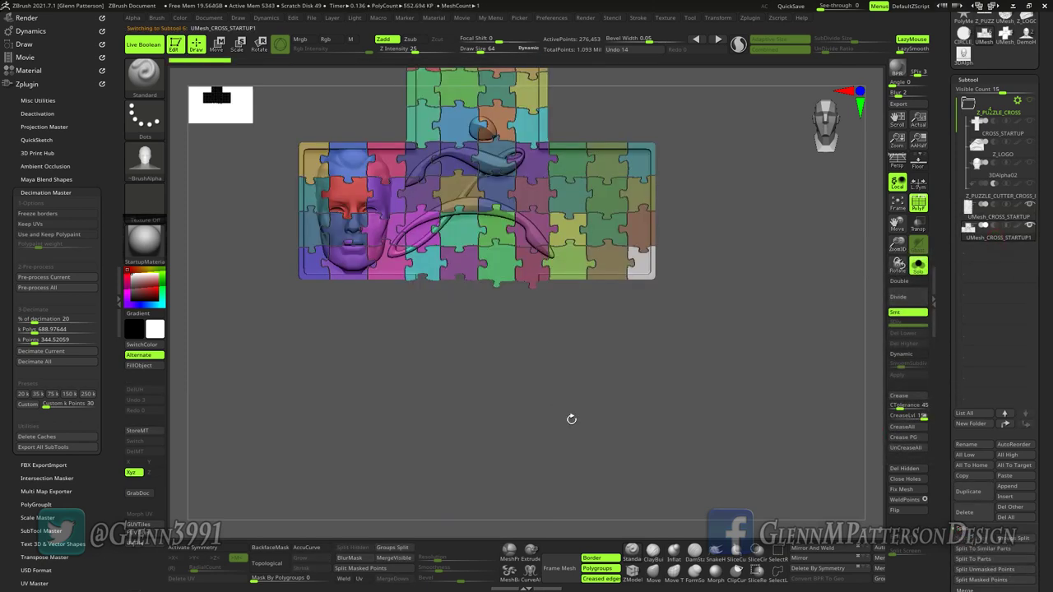
Isolate and split off the centre column and right arm sections, then turn Solo off
{"action": "left_click_drag", "start_coordinate": [837, 169], "coordinate": [836, 294], "text": "alt"}
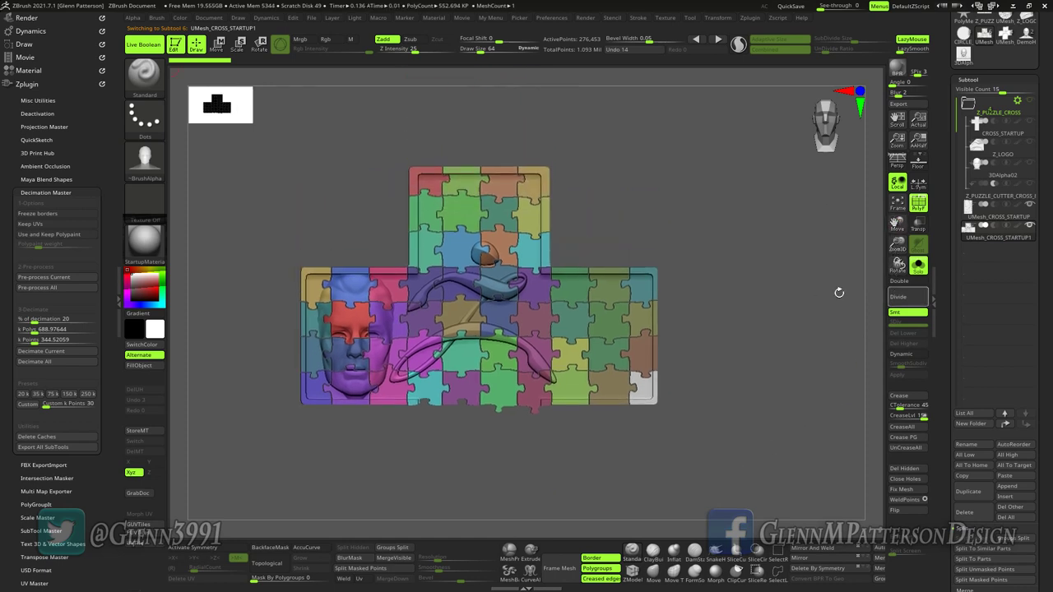
{"action": "left_click_drag", "start_coordinate": [420, 126], "coordinate": [536, 498], "text": "ctrl+shift"}
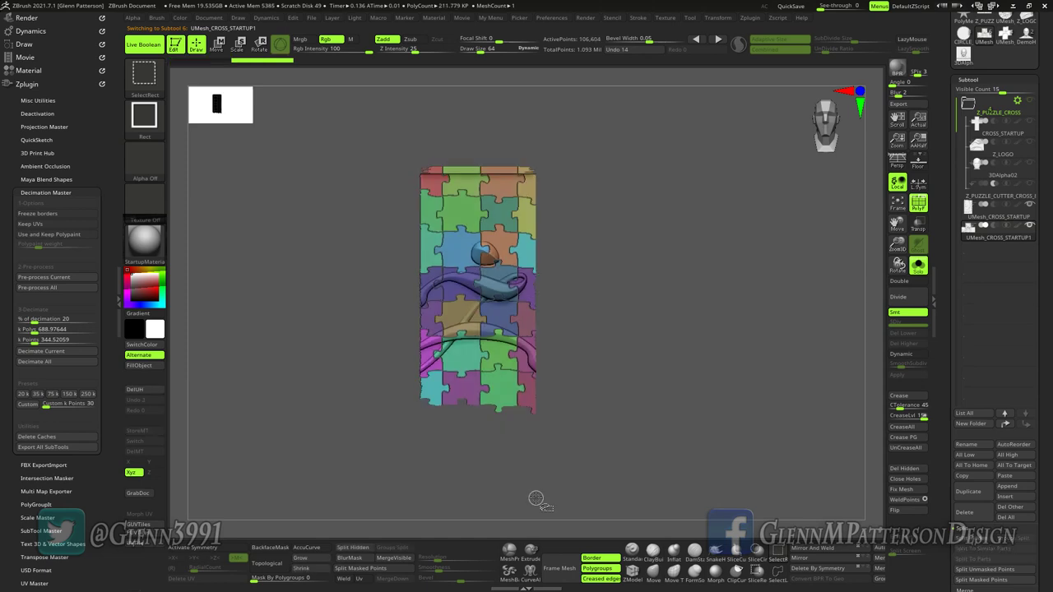
{"action": "left_click", "coordinate": [534, 499], "text": "ctrl+shift"}
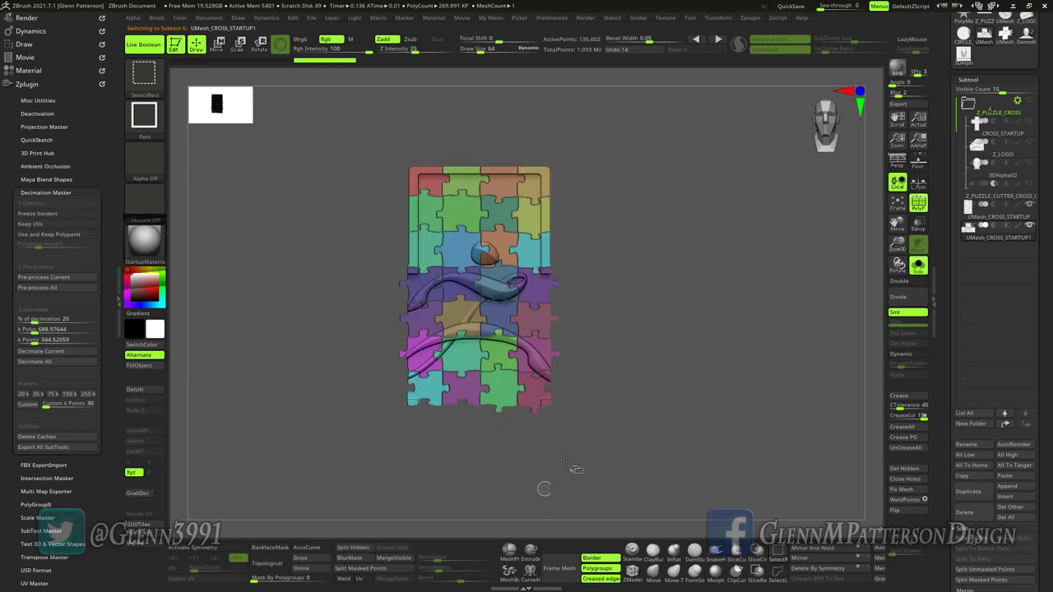
{"action": "left_click", "coordinate": [353, 547]}
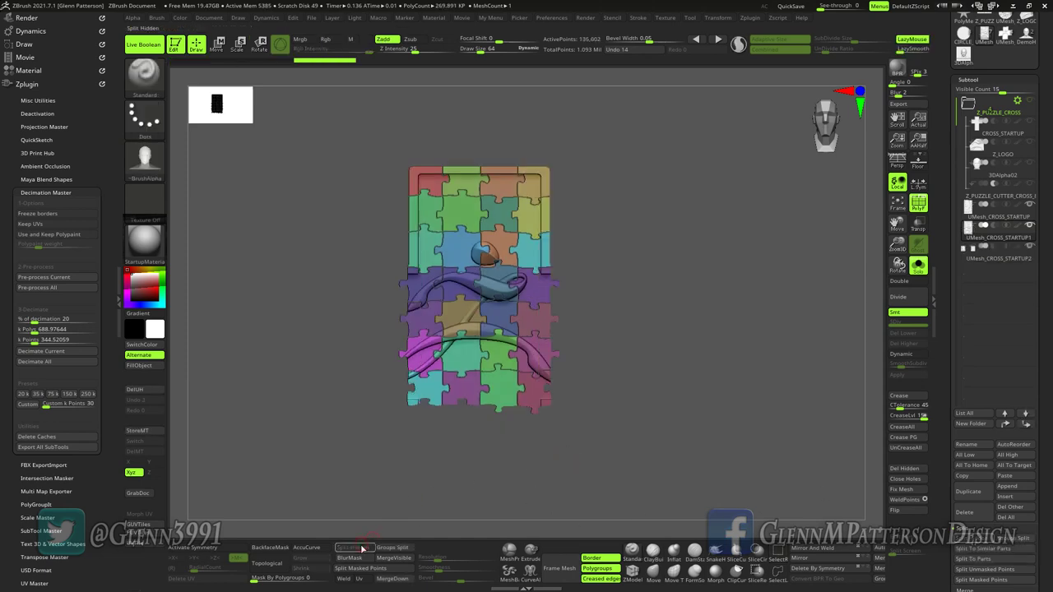
{"action": "left_click", "coordinate": [985, 261]}
{"action": "left_click_drag", "start_coordinate": [461, 475], "coordinate": [455, 480], "text": "ctrl+shift"}
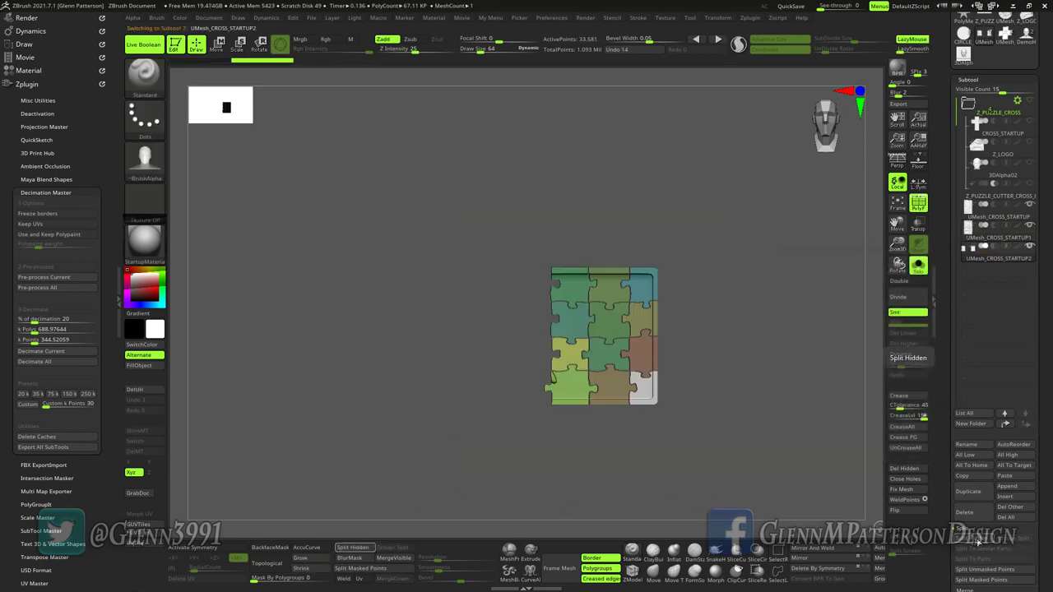
{"action": "left_click", "coordinate": [352, 548]}
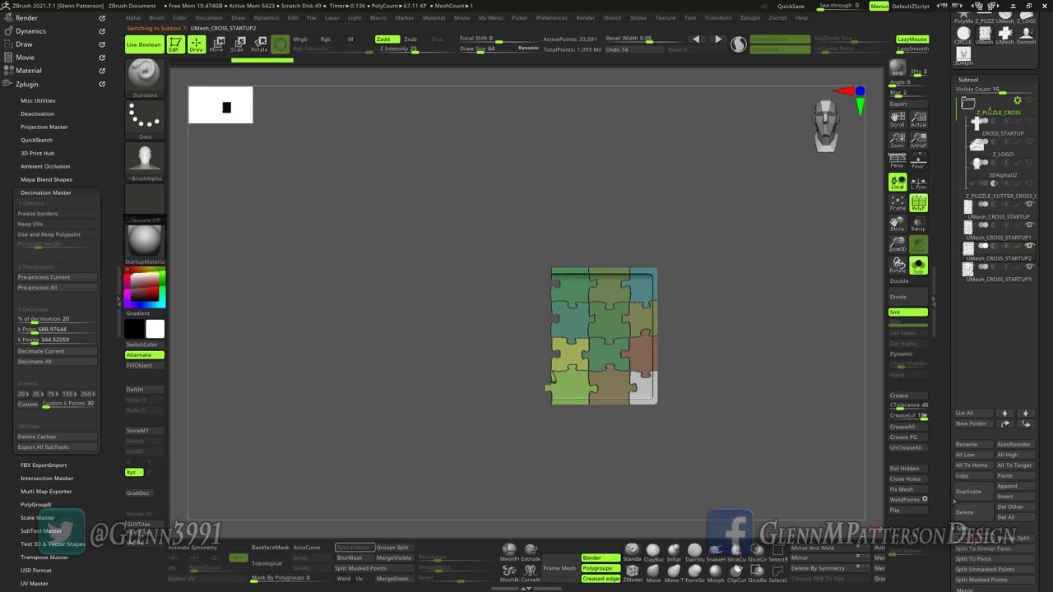
{"action": "left_click", "coordinate": [919, 268]}
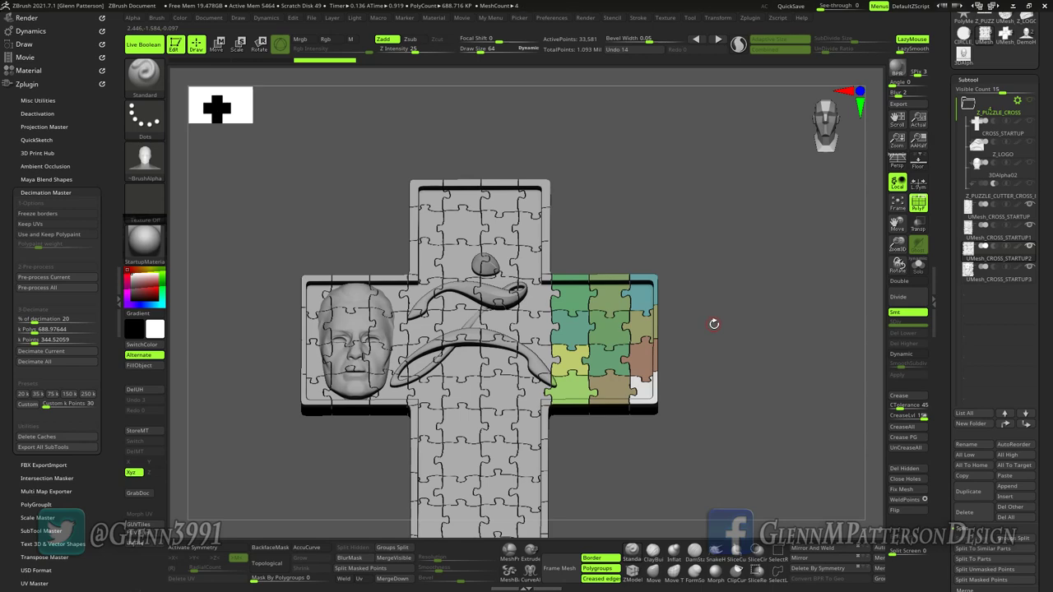
Minimize ZBrush and launch PrusaSlicer
{"action": "left_click_drag", "start_coordinate": [732, 393], "coordinate": [752, 357]}
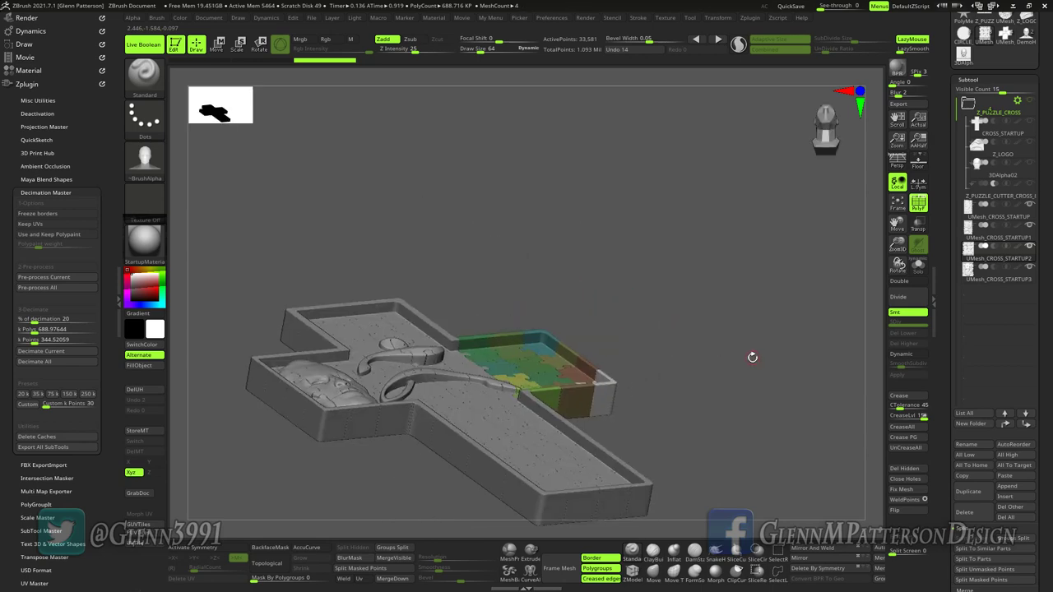
{"action": "left_click", "coordinate": [897, 203]}
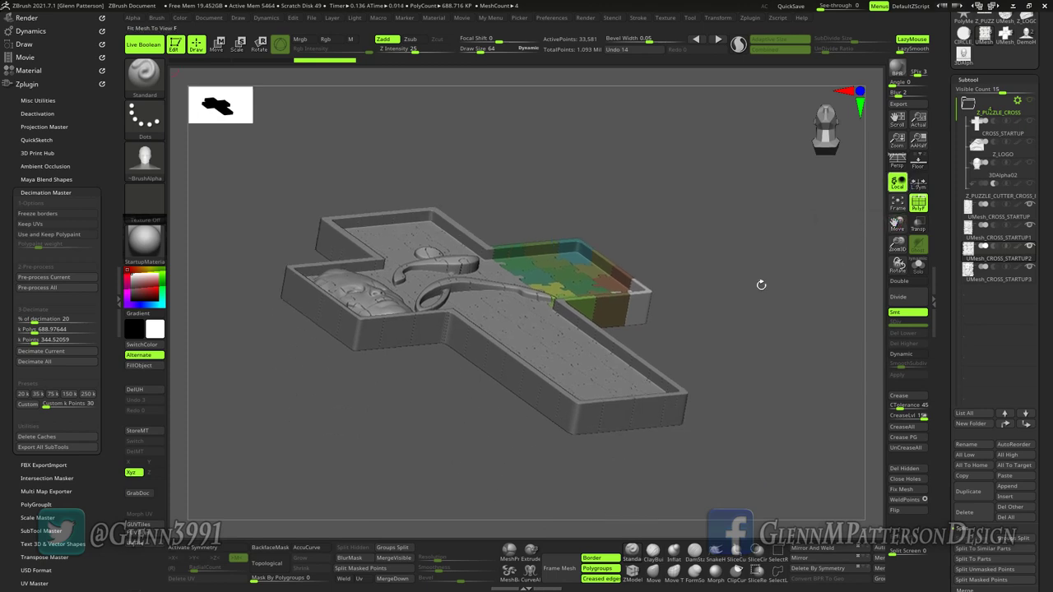
{"action": "left_click_drag", "start_coordinate": [705, 334], "coordinate": [634, 325]}
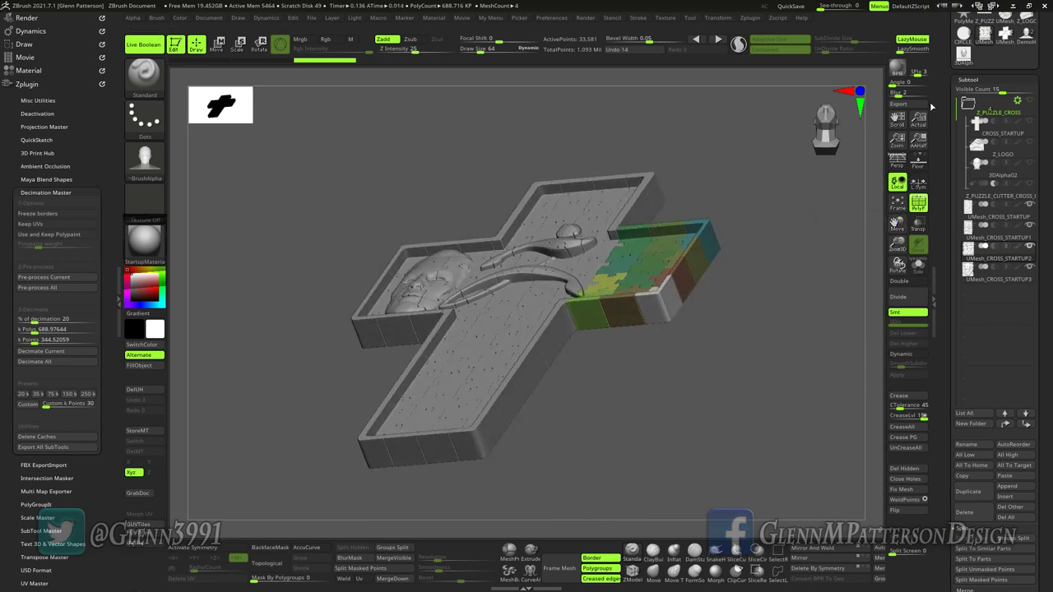
{"action": "left_click", "coordinate": [1015, 7]}
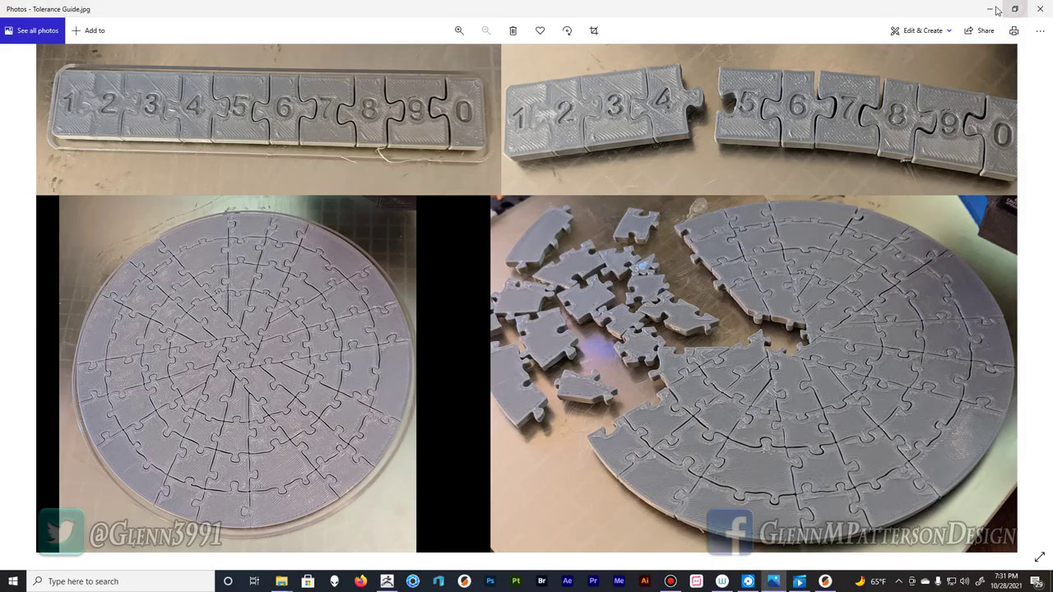
{"action": "left_click", "coordinate": [465, 582]}
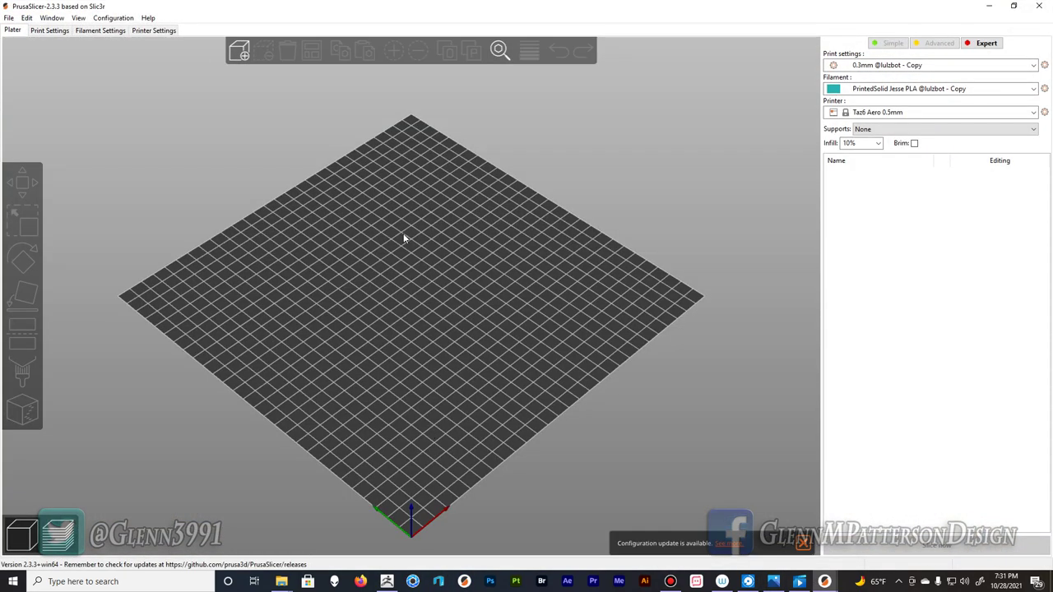
Bring the Macros and DEMO_Z_PUZZLE File Explorer windows to the front
{"action": "mouse_move", "coordinate": [282, 583]}
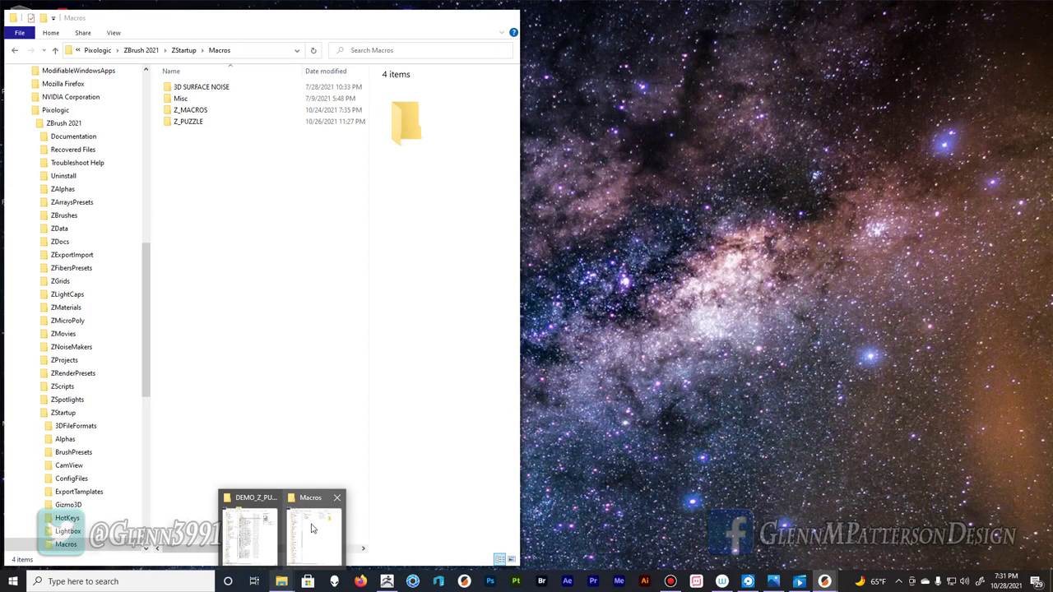
{"action": "left_click", "coordinate": [313, 529]}
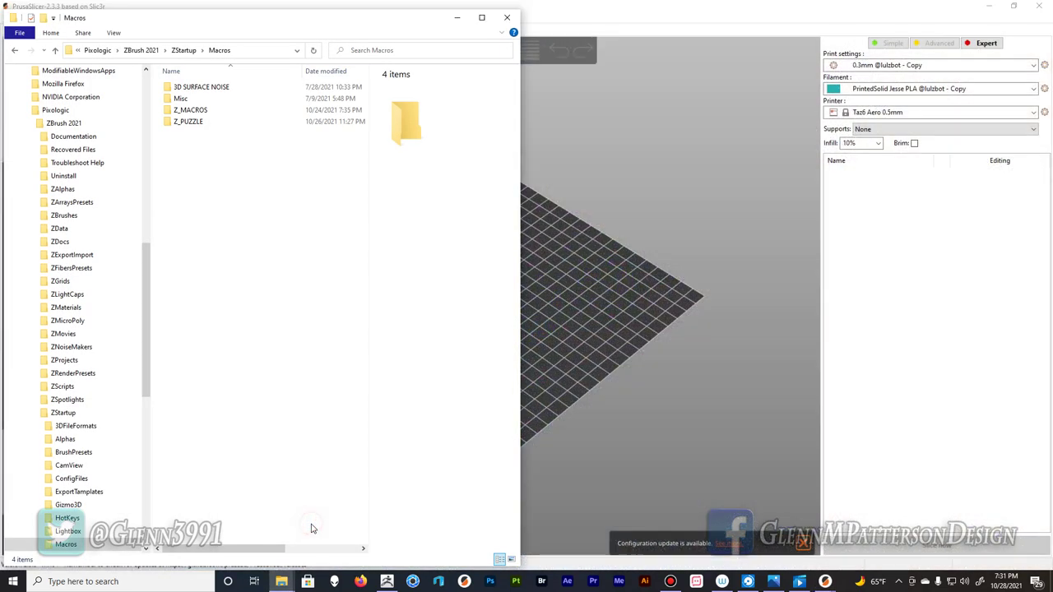
{"action": "mouse_move", "coordinate": [282, 584]}
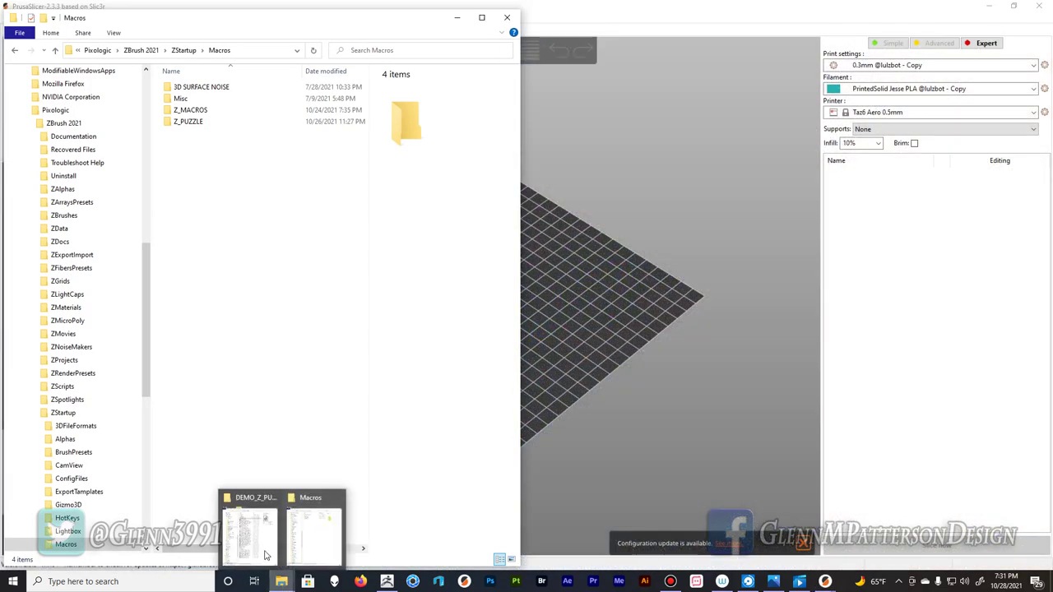
{"action": "left_click", "coordinate": [265, 557]}
Read UMesh_CROSS_STARTUP1's size in Scale Master: 135.93 × 209.158 × 33.04 mm
{"action": "left_click", "coordinate": [386, 582]}
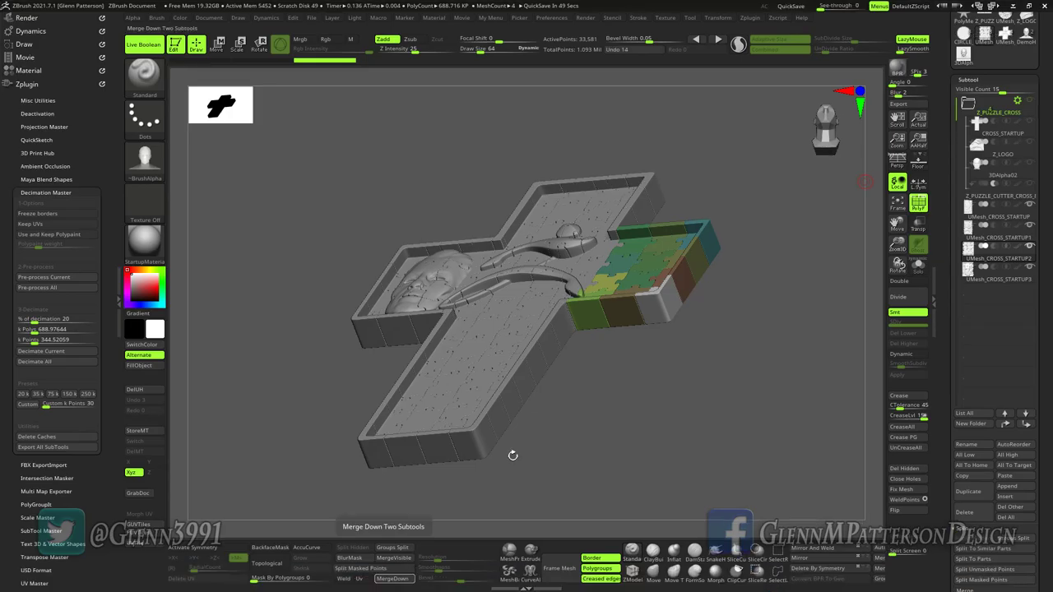
{"action": "left_click_drag", "start_coordinate": [690, 450], "coordinate": [712, 449]}
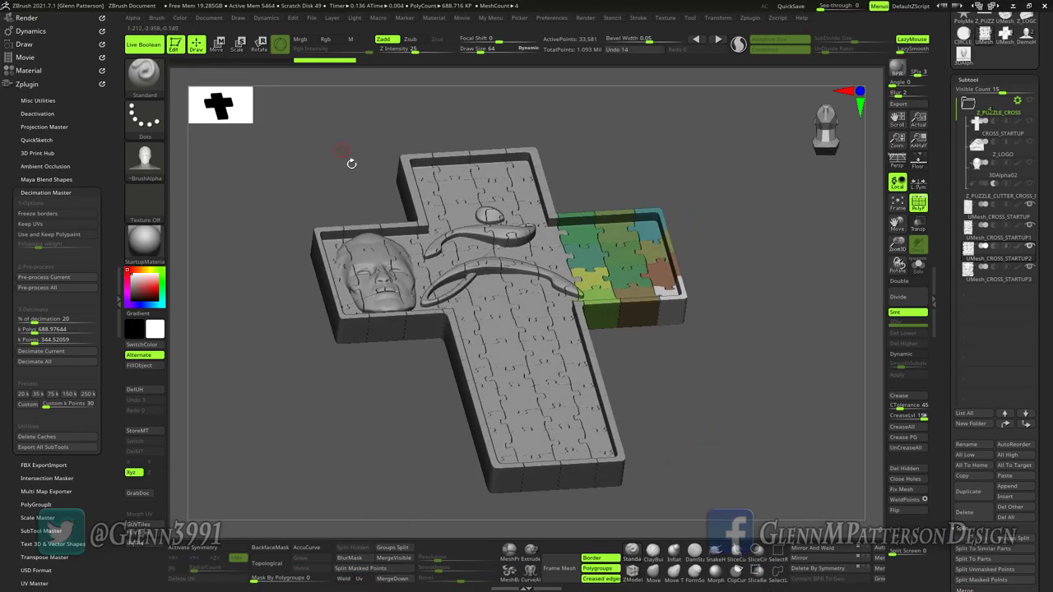
{"action": "mouse_move", "coordinate": [982, 238]}
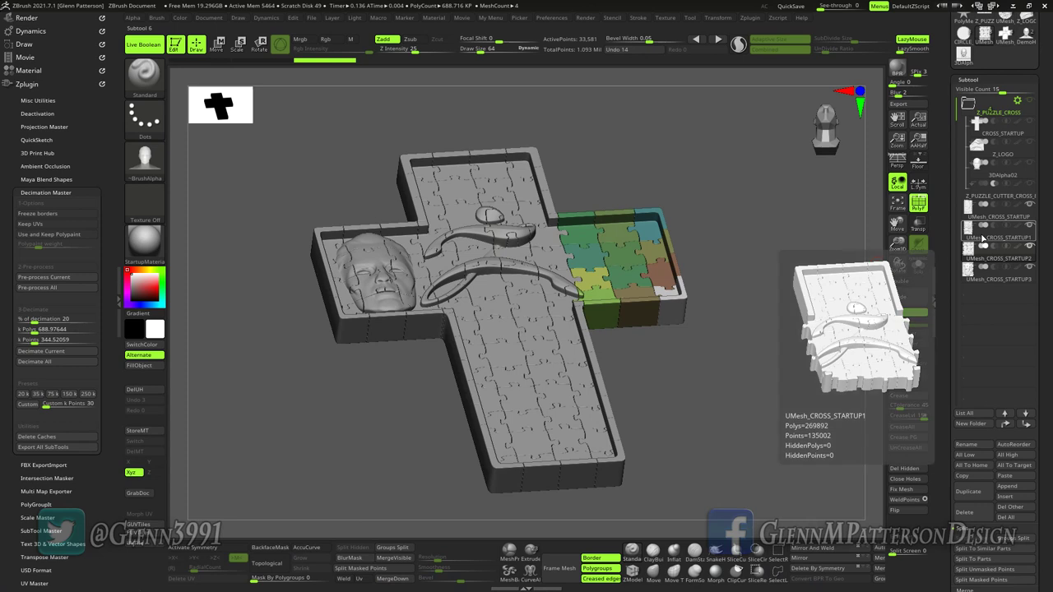
{"action": "left_click", "coordinate": [982, 238]}
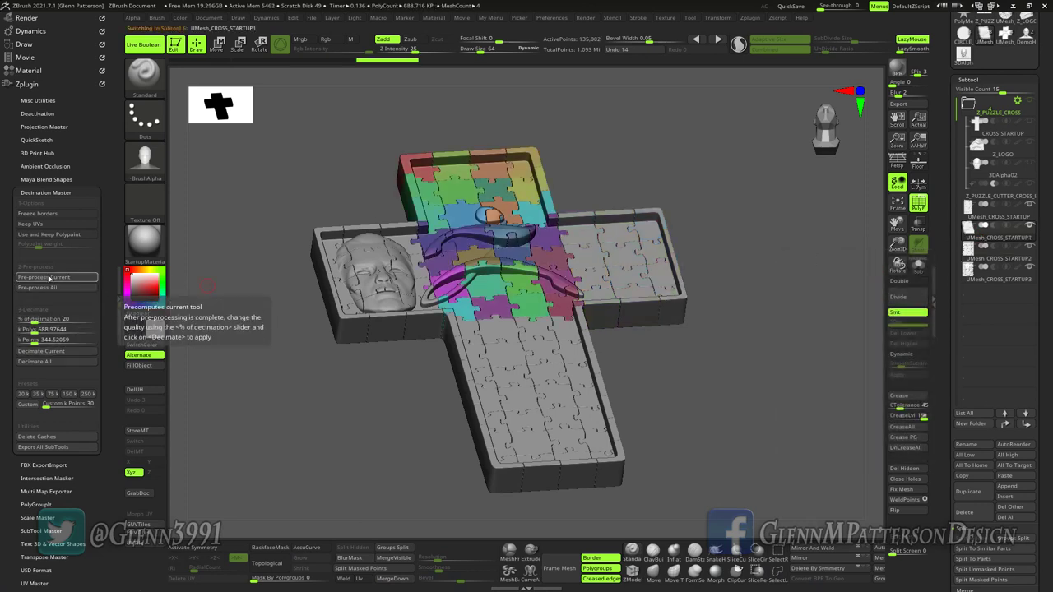
{"action": "left_click", "coordinate": [38, 518]}
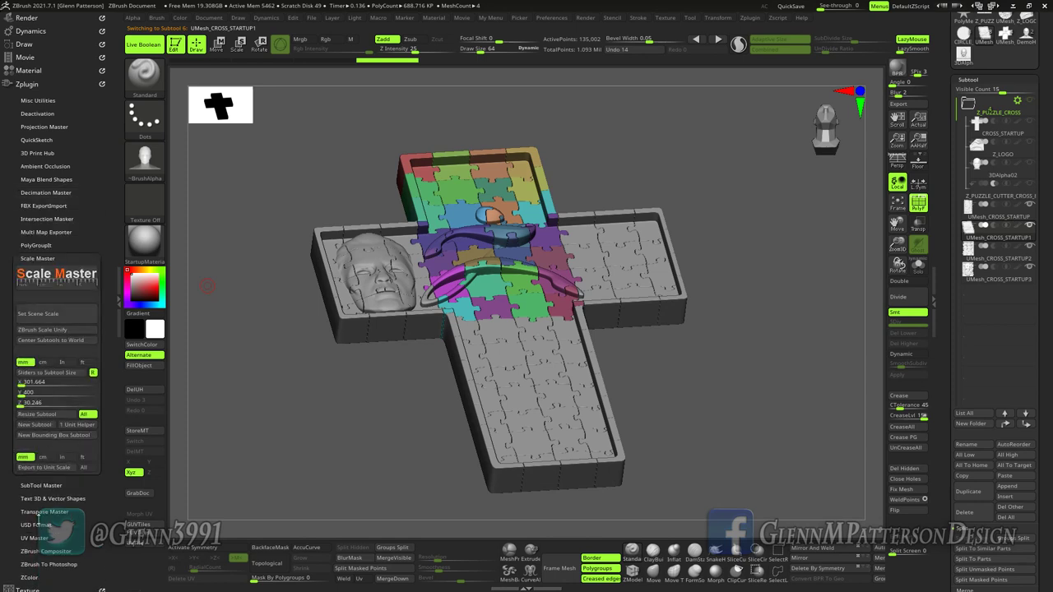
{"action": "left_click", "coordinate": [53, 374]}
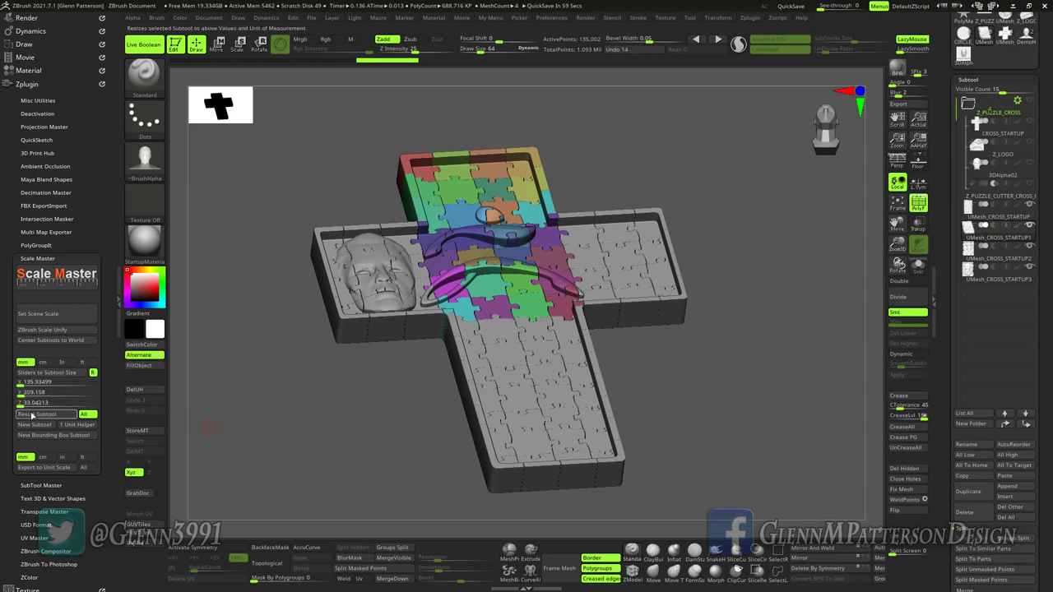
{"action": "scroll", "coordinate": [996, 99], "scroll_direction": "up", "scroll_amount": 3}
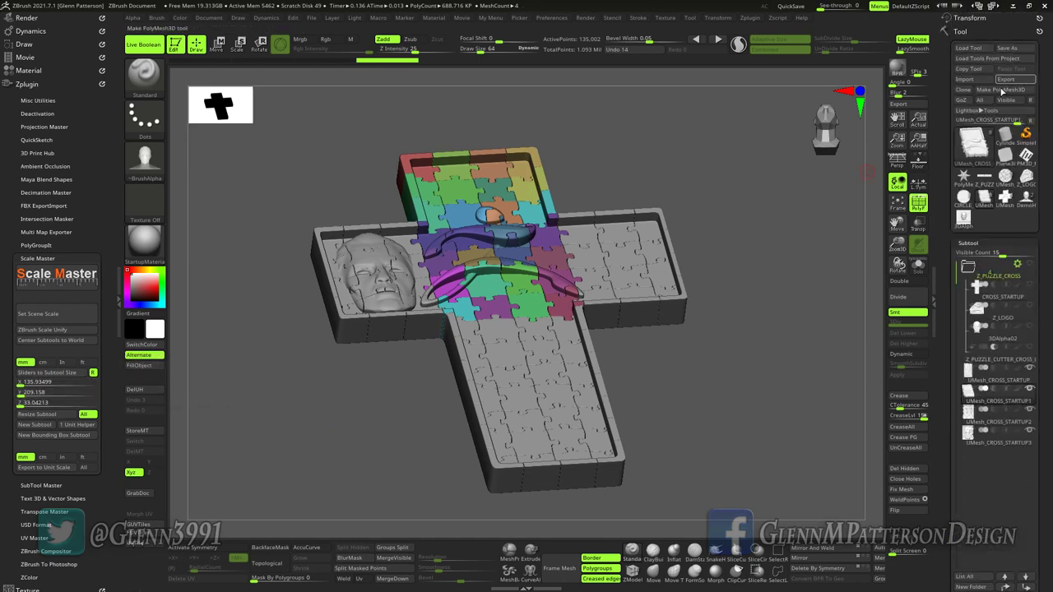
Export UMesh_CROSS_STARTUP1 as OBJ to DEMO_Z_PUZZLE, replacing the UMesh_CROSS prefix with Z_PUZZLE
{"action": "left_click", "coordinate": [1007, 79]}
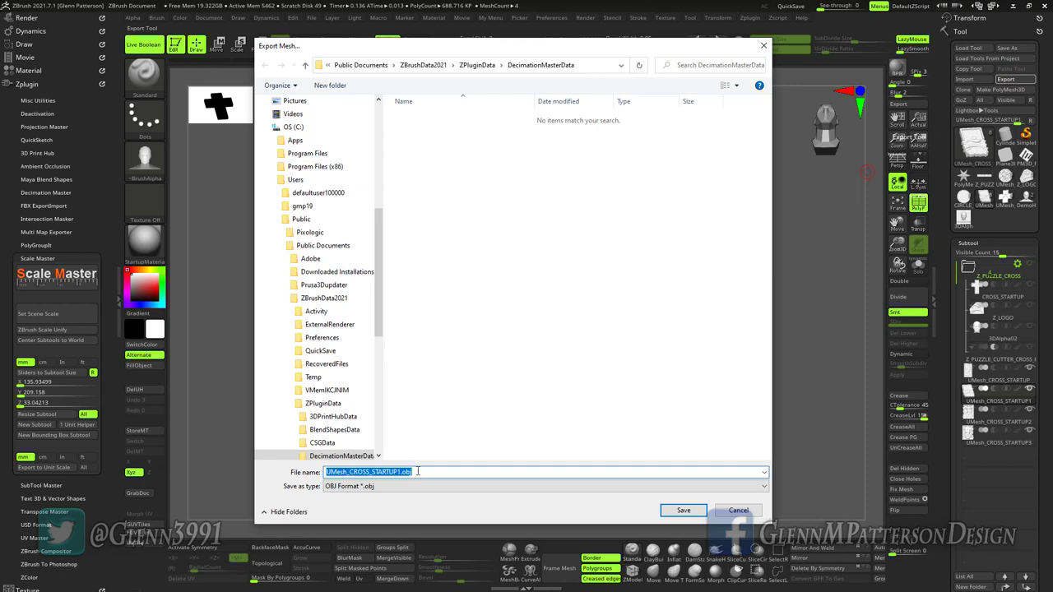
{"action": "scroll", "coordinate": [306, 228], "scroll_direction": "up", "scroll_amount": 7}
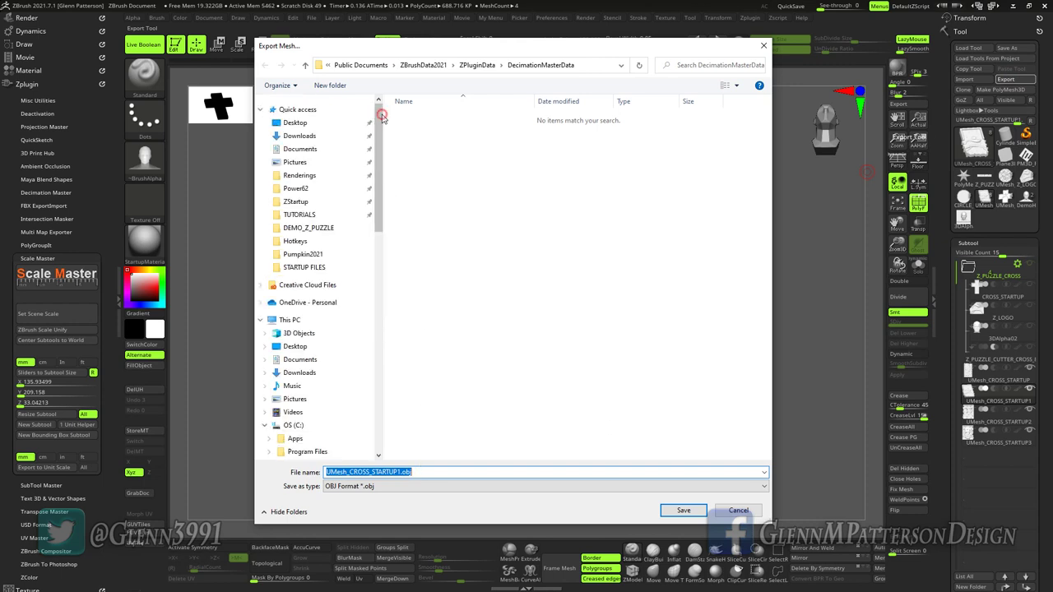
{"action": "left_click", "coordinate": [306, 228]}
{"action": "left_click", "coordinate": [384, 472]}
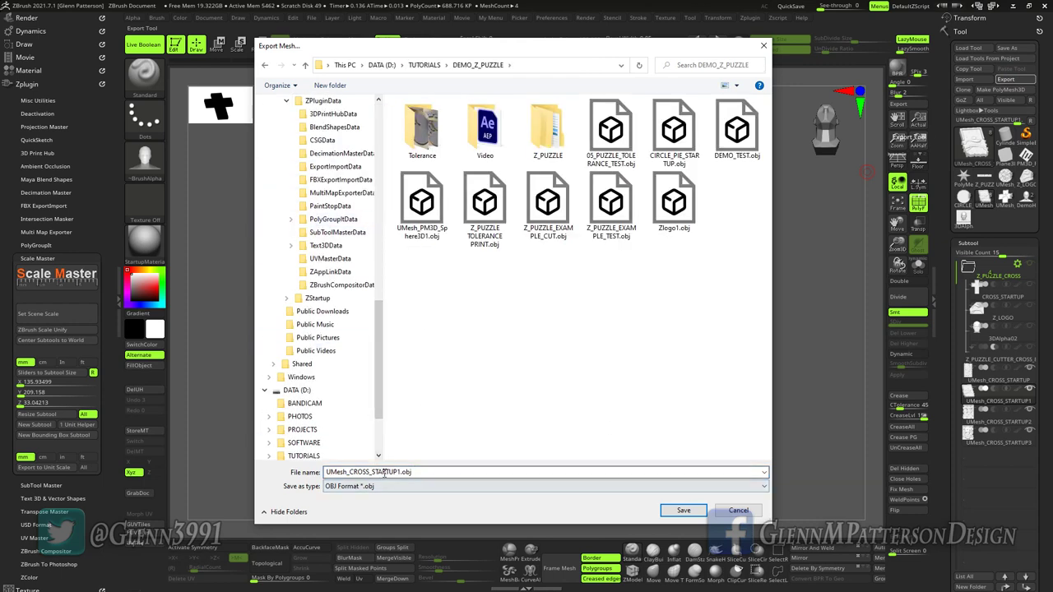
{"action": "key", "text": "ctrl+a"}
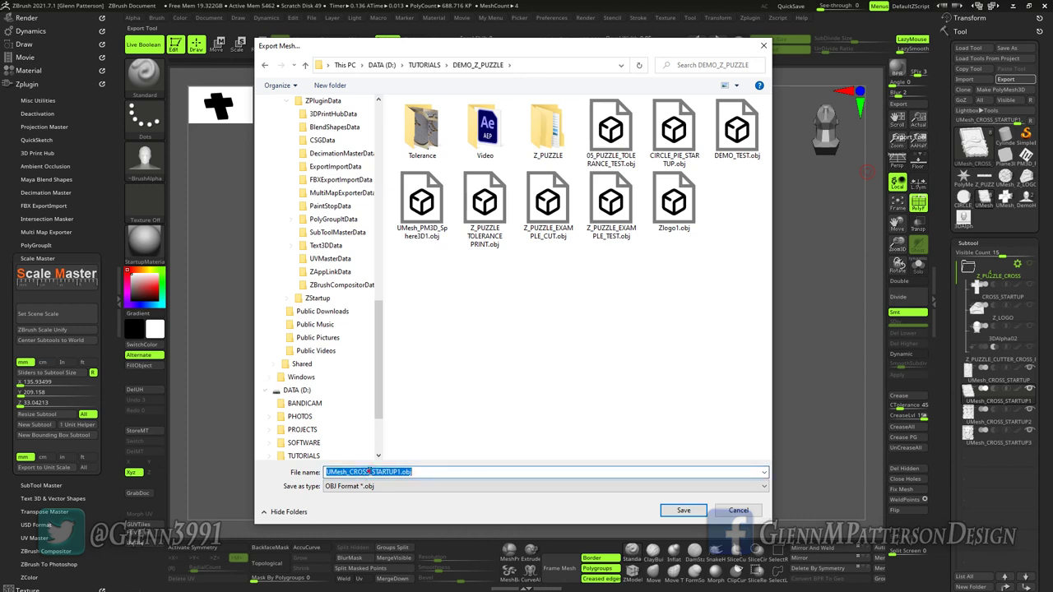
{"action": "left_click_drag", "start_coordinate": [369, 471], "coordinate": [303, 472]}
{"action": "type", "text": "Z_PUZZLE"}
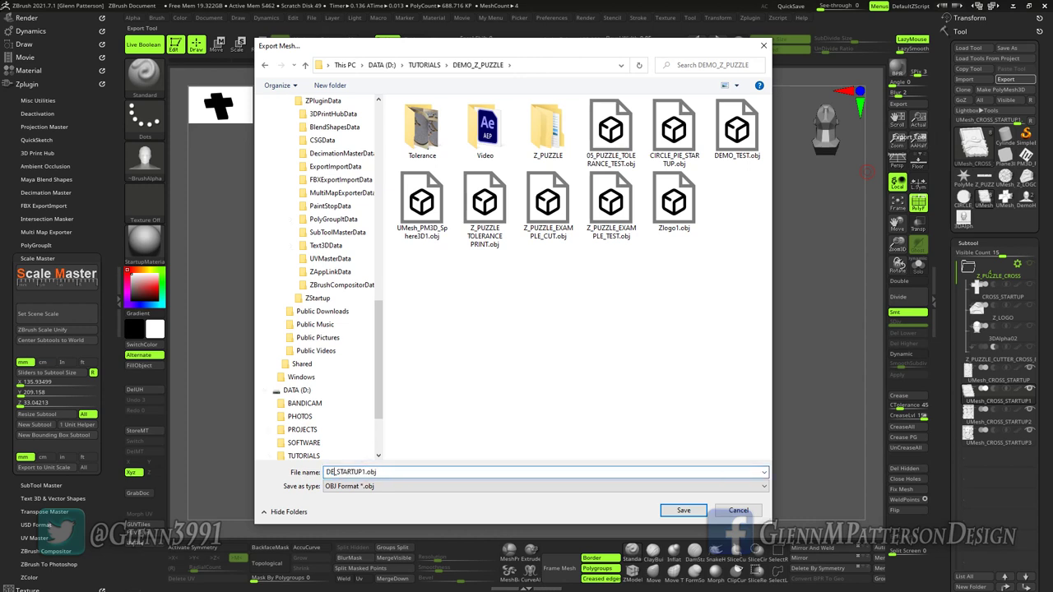
{"action": "key", "text": "Return"}
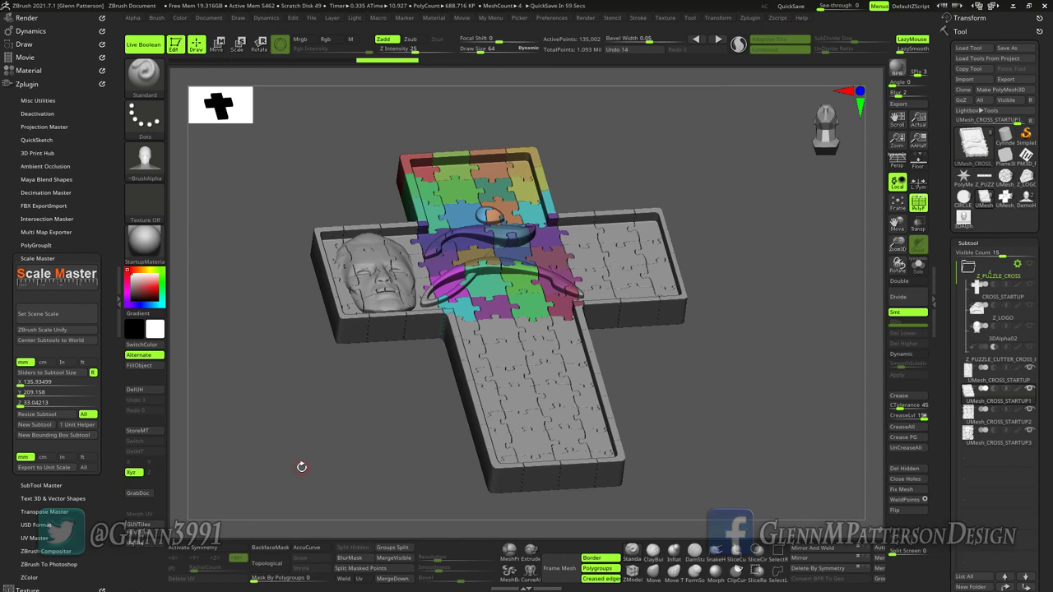
Load DEMO_STARTUP1.obj onto the PrusaSlicer print bed and orbit to inspect it
{"action": "left_click", "coordinate": [1013, 6]}
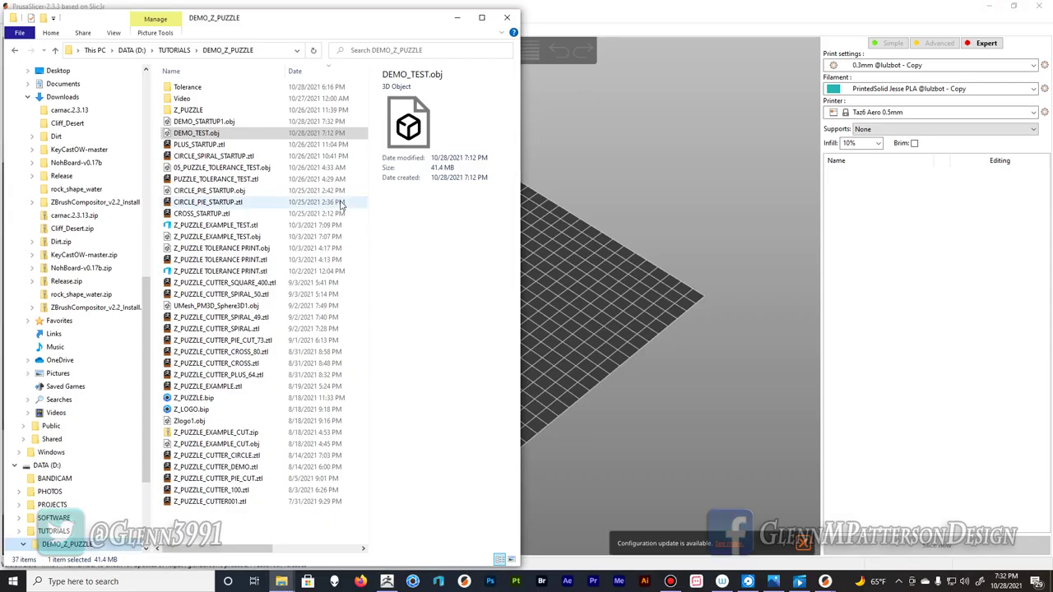
{"action": "left_click_drag", "start_coordinate": [183, 125], "coordinate": [578, 292]}
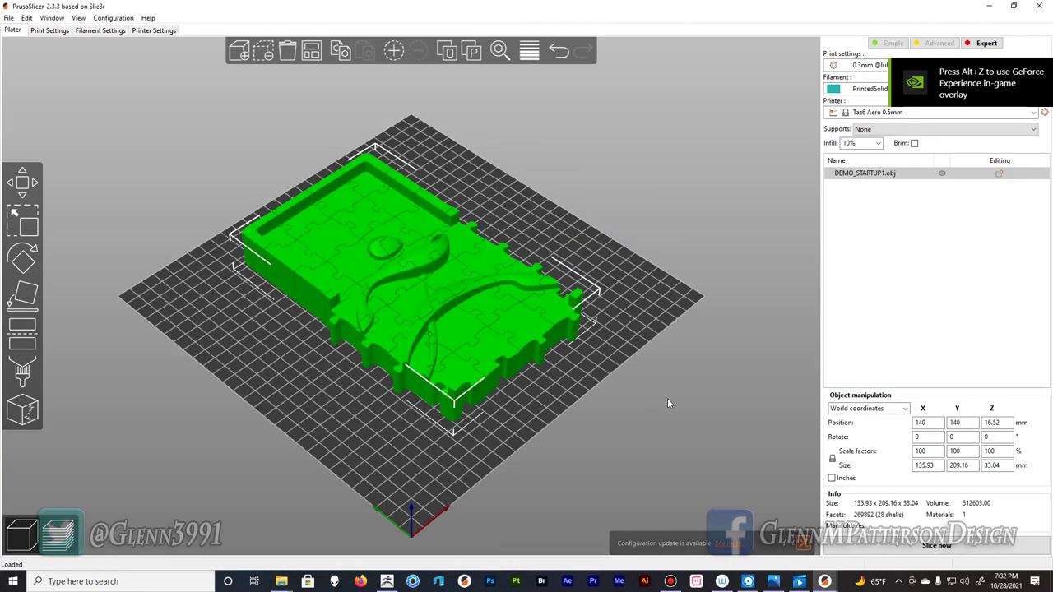
{"action": "left_click_drag", "start_coordinate": [667, 399], "coordinate": [611, 404]}
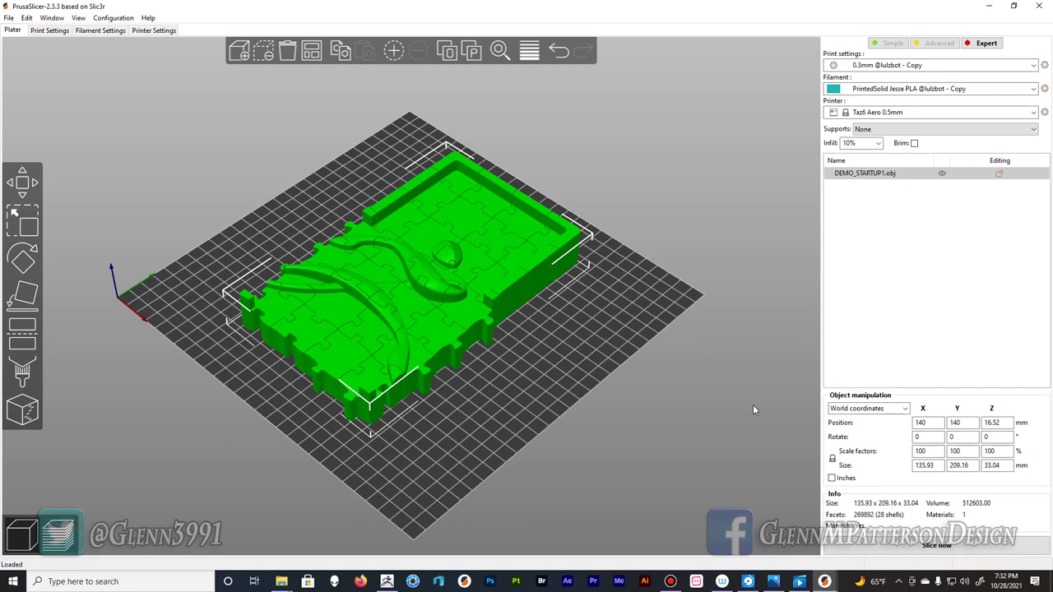
{"action": "left_click_drag", "start_coordinate": [683, 394], "coordinate": [565, 296]}
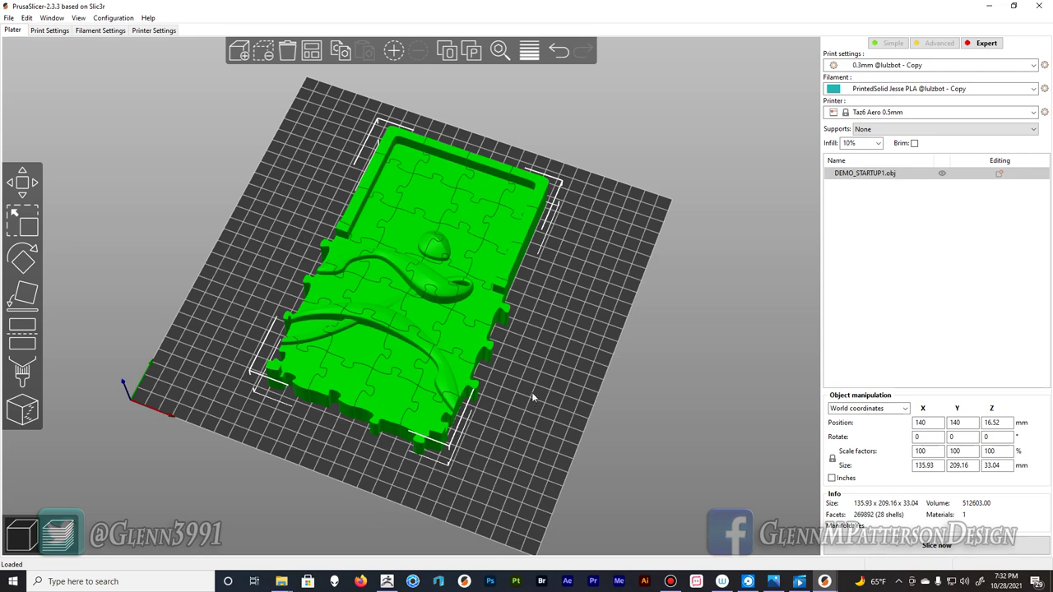
{"action": "left_click_drag", "start_coordinate": [460, 280], "coordinate": [681, 386]}
Slice the puzzle section, then preview layers from 19.80 mm up to the 33.00 mm top layer
{"action": "left_click", "coordinate": [950, 548]}
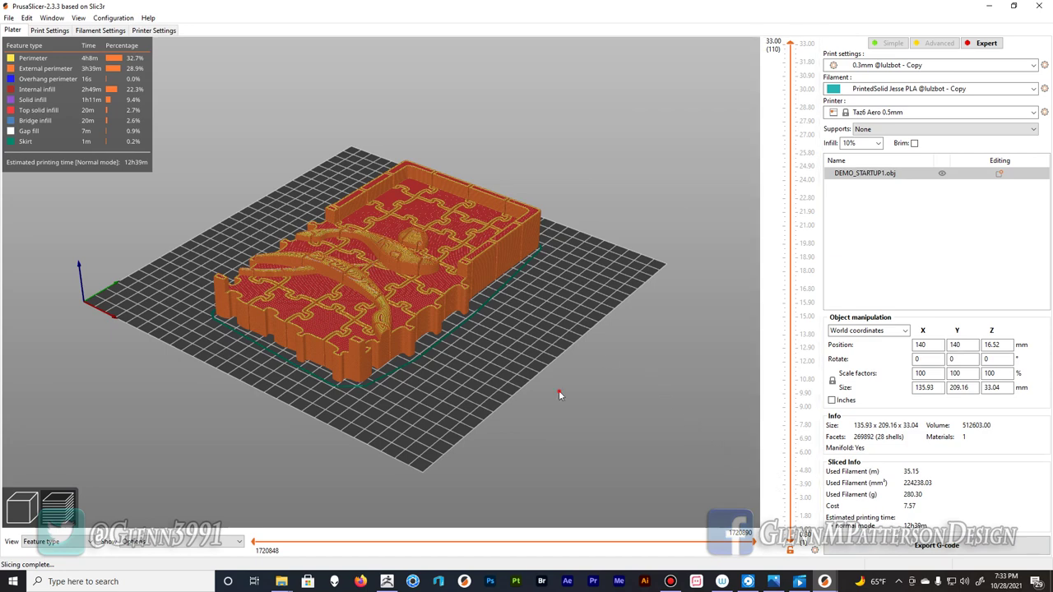
{"action": "left_click_drag", "start_coordinate": [559, 396], "coordinate": [465, 346]}
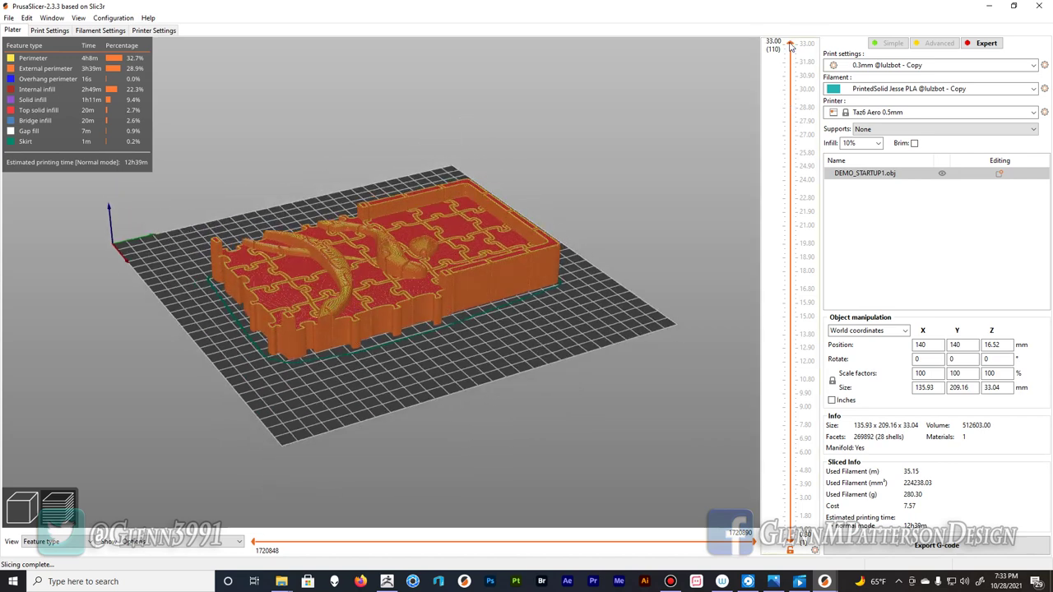
{"action": "left_click_drag", "start_coordinate": [790, 43], "coordinate": [771, 258]}
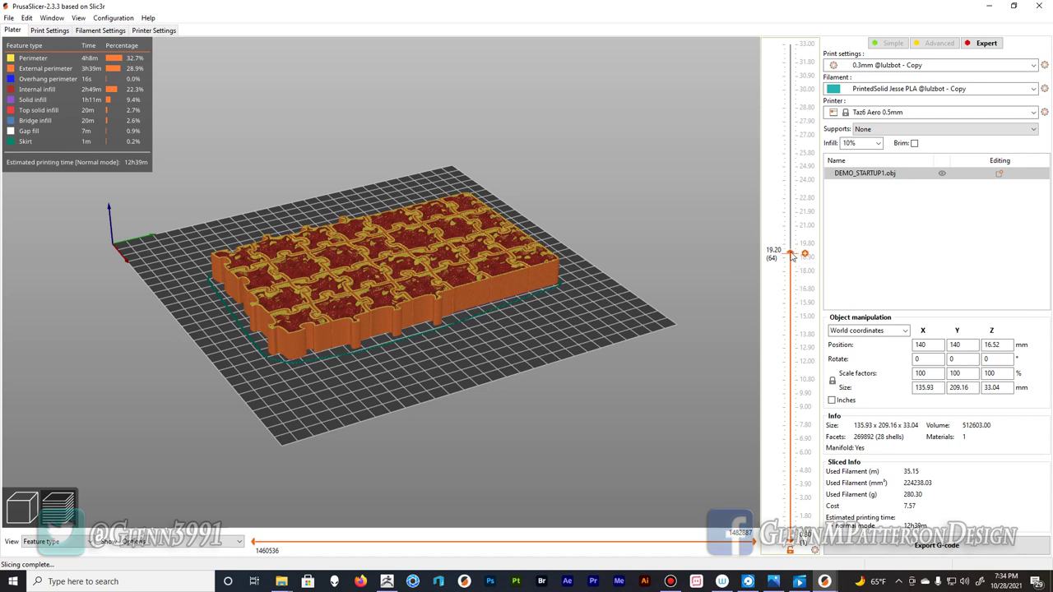
{"action": "left_click_drag", "start_coordinate": [792, 255], "coordinate": [792, 246]}
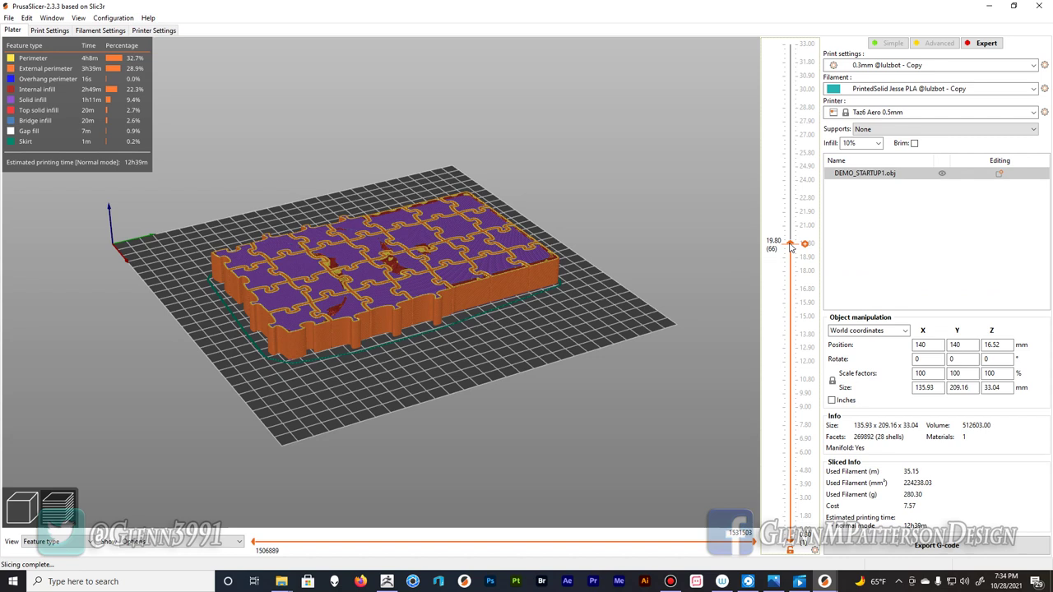
{"action": "left_click_drag", "start_coordinate": [791, 245], "coordinate": [805, 43]}
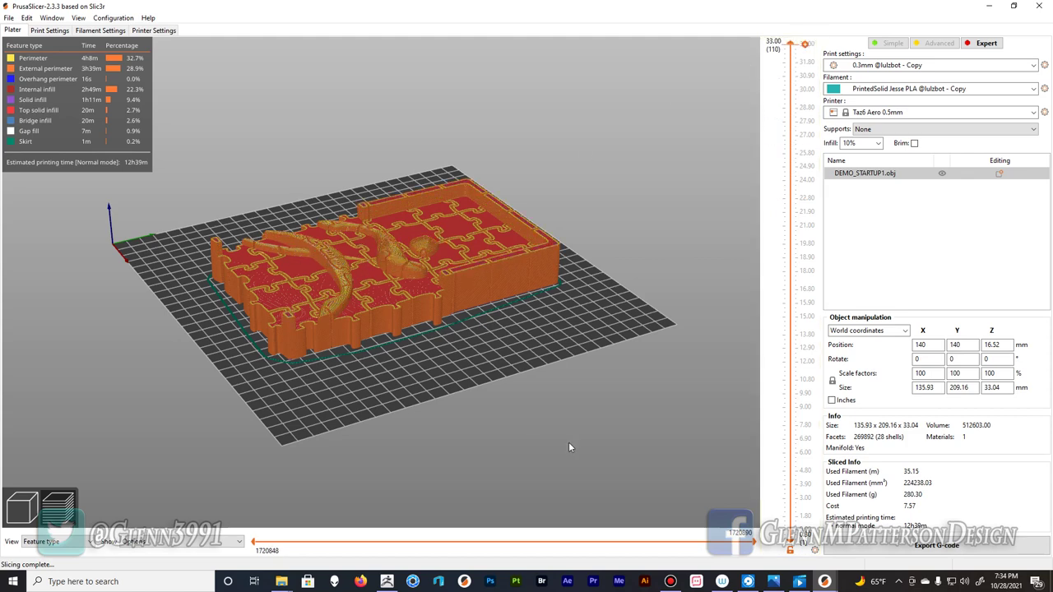
{"action": "left_click_drag", "start_coordinate": [487, 428], "coordinate": [358, 280]}
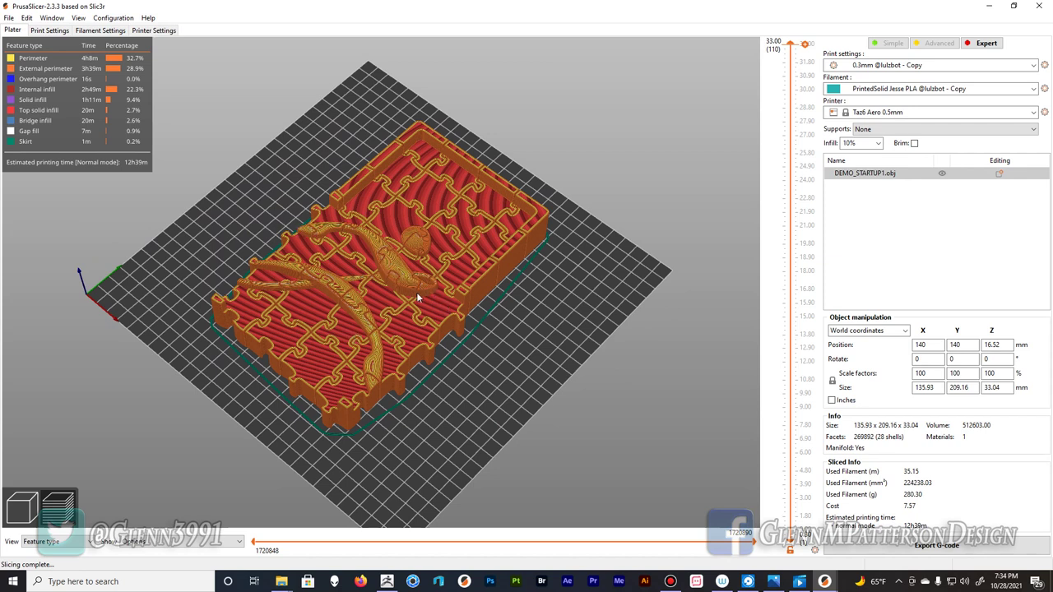
{"action": "mouse_move", "coordinate": [627, 435]}
{"action": "left_mouse_down"}
{"action": "mouse_move", "coordinate": [610, 425]}
{"action": "mouse_move", "coordinate": [622, 419]}
{"action": "left_mouse_up"}
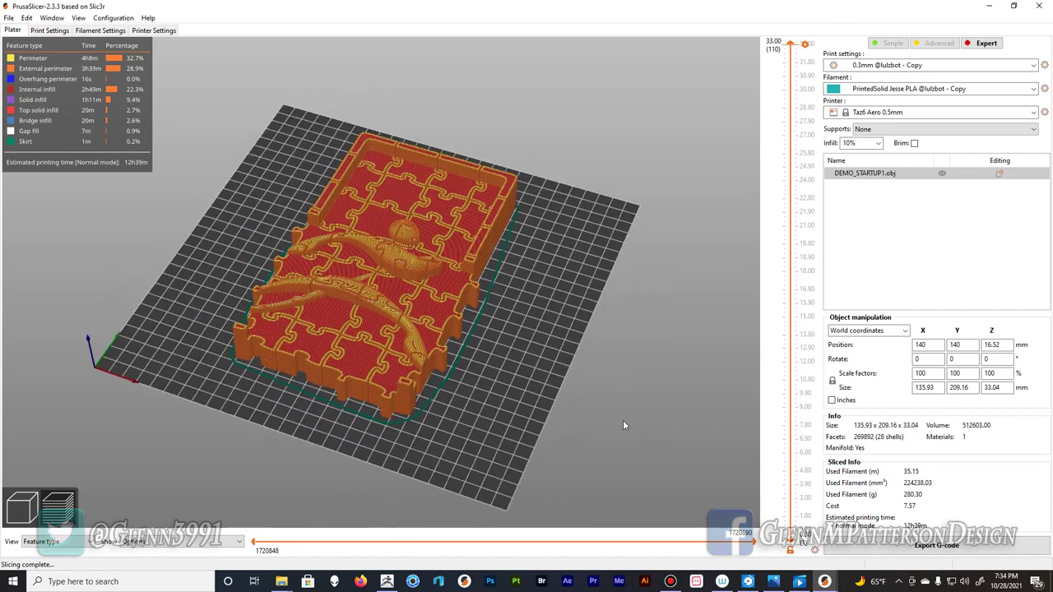